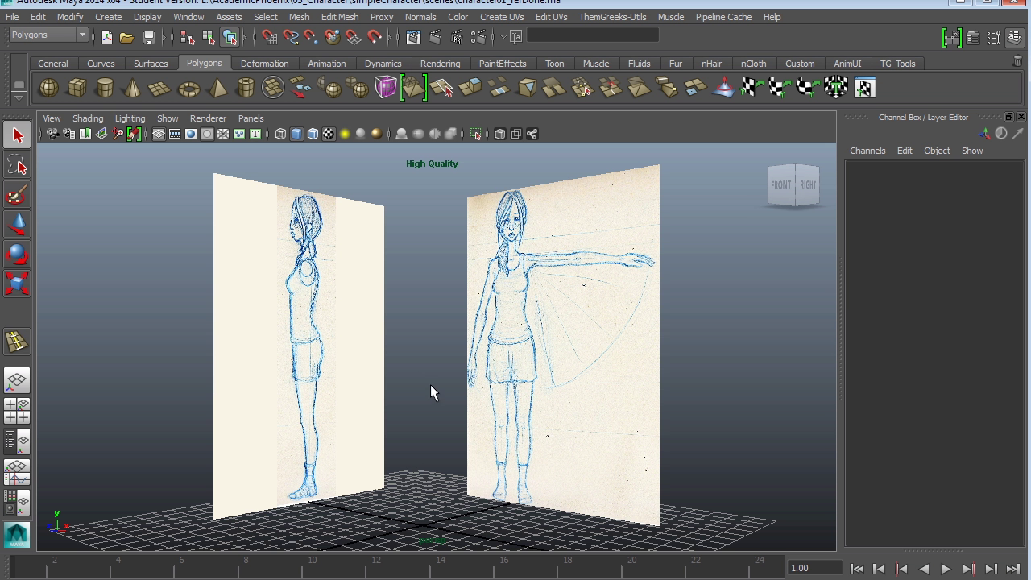
- Examine the character's reference drawings in the front and side views, framing the body in each
{"action": "mouse_move", "coordinate": [430, 392]}
{"action": "left_mouse_down", "text": "alt"}
{"action": "mouse_move", "coordinate": [400, 396]}
{"action": "mouse_move", "coordinate": [440, 384]}
{"action": "mouse_move", "coordinate": [466, 388]}
{"action": "mouse_move", "coordinate": [462, 398]}
{"action": "left_mouse_up", "text": "alt"}
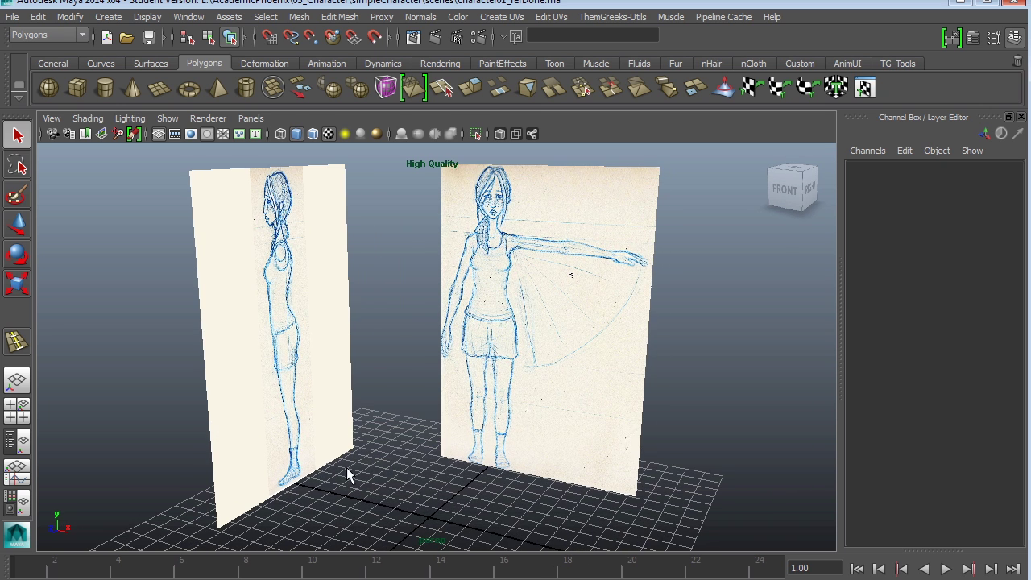
{"action": "key", "text": "space"}
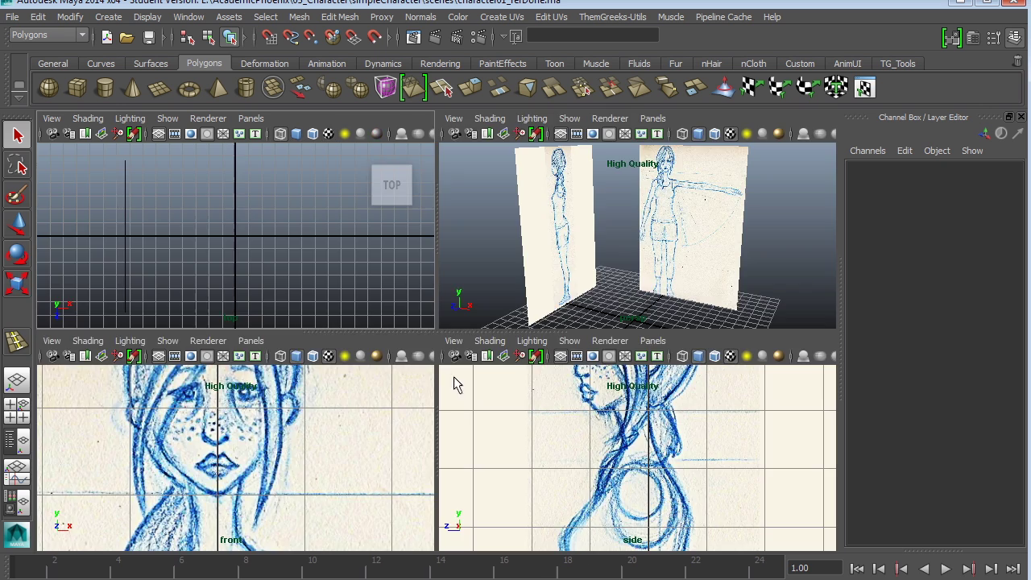
{"action": "key", "text": "space"}
{"action": "scroll", "coordinate": [369, 410], "scroll_direction": "down", "scroll_amount": 10}
{"action": "middle_click_drag", "start_coordinate": [508, 533], "coordinate": [469, 355], "text": "alt"}
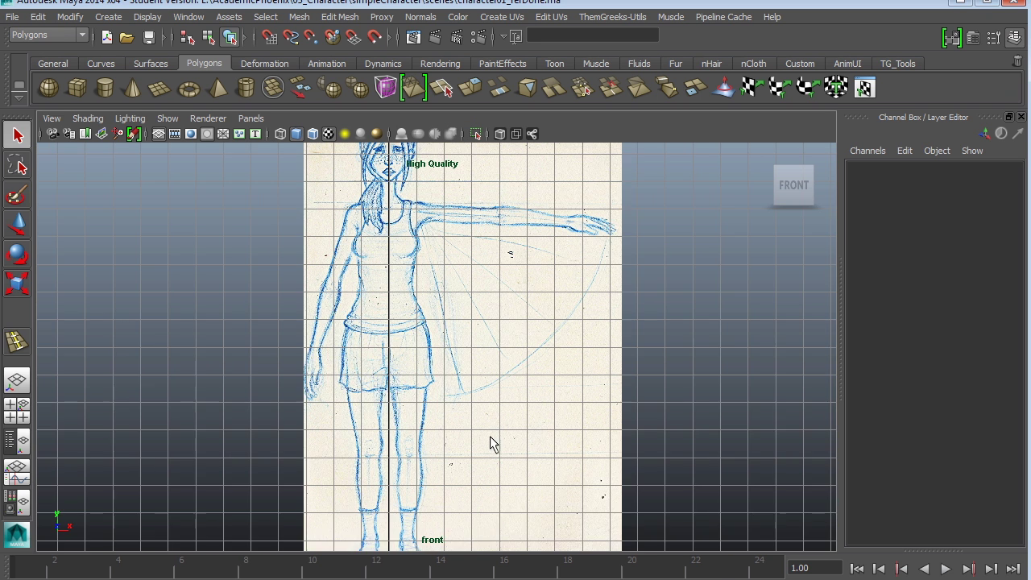
{"action": "mouse_move", "coordinate": [493, 444]}
{"action": "middle_mouse_down", "text": "alt"}
{"action": "mouse_move", "coordinate": [568, 458]}
{"action": "mouse_move", "coordinate": [538, 460]}
{"action": "middle_mouse_up", "text": "alt"}
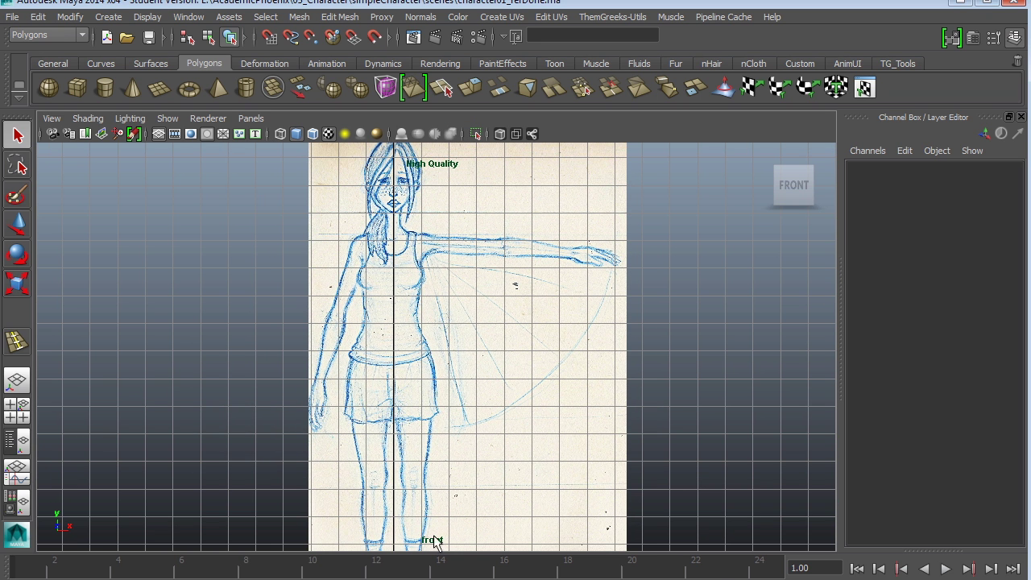
{"action": "key", "text": "space"}
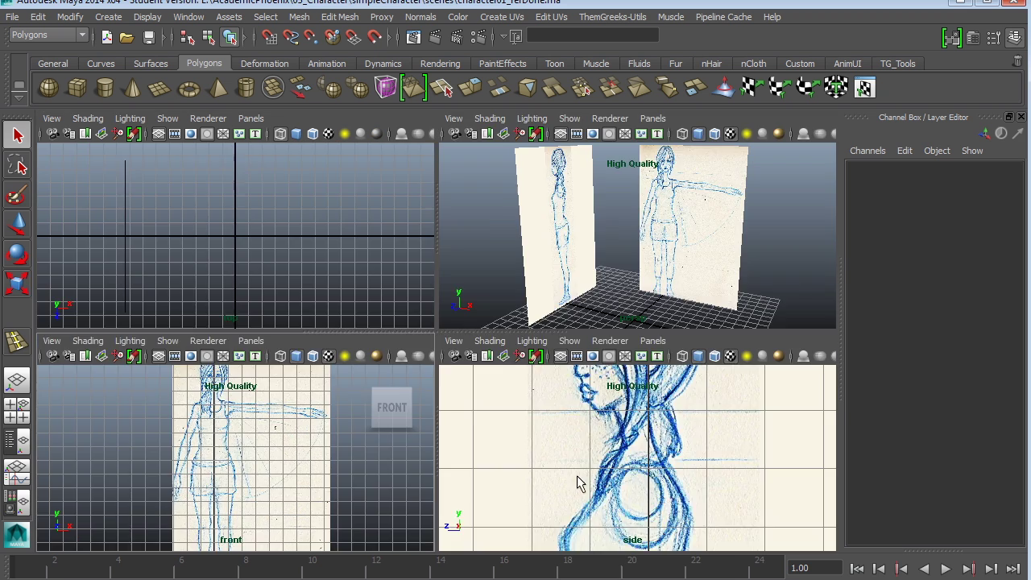
{"action": "key", "text": "space"}
{"action": "right_click_drag", "start_coordinate": [679, 443], "coordinate": [497, 415], "text": "alt"}
{"action": "middle_click_drag", "start_coordinate": [497, 415], "coordinate": [489, 375], "text": "alt"}
{"action": "right_click_drag", "start_coordinate": [560, 391], "coordinate": [494, 396], "text": "alt"}
{"action": "middle_click_drag", "start_coordinate": [494, 395], "coordinate": [520, 385], "text": "alt"}
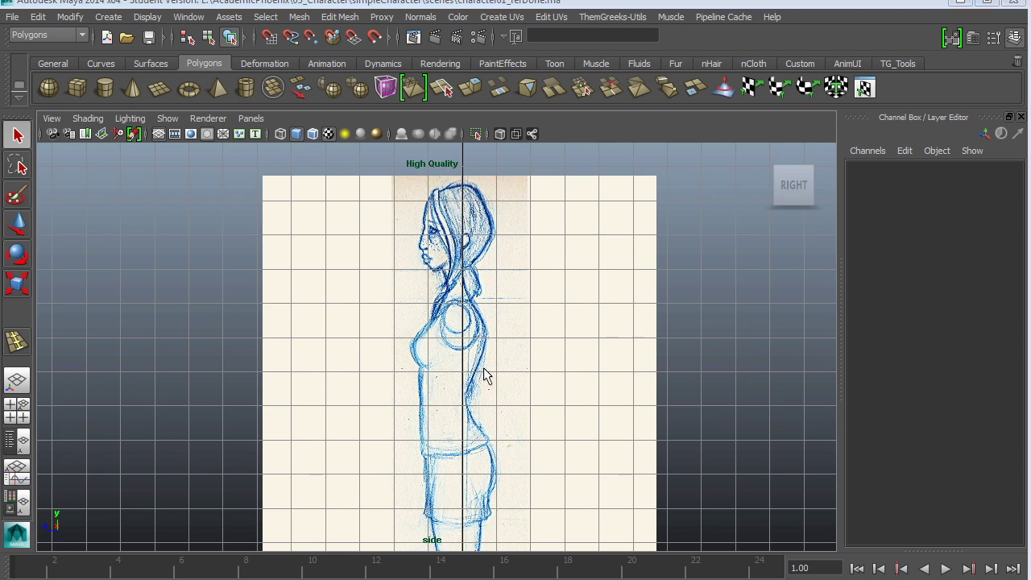
- Inspect both reference image planes together from several angles in the perspective view
{"action": "mouse_move", "coordinate": [486, 375]}
{"action": "left_mouse_down", "text": "alt"}
{"action": "mouse_move", "coordinate": [460, 382]}
{"action": "mouse_move", "coordinate": [480, 444]}
{"action": "mouse_move", "coordinate": [497, 424]}
{"action": "mouse_move", "coordinate": [512, 442]}
{"action": "mouse_move", "coordinate": [502, 448]}
{"action": "mouse_move", "coordinate": [508, 432]}
{"action": "mouse_move", "coordinate": [434, 370]}
{"action": "left_mouse_up", "text": "alt"}
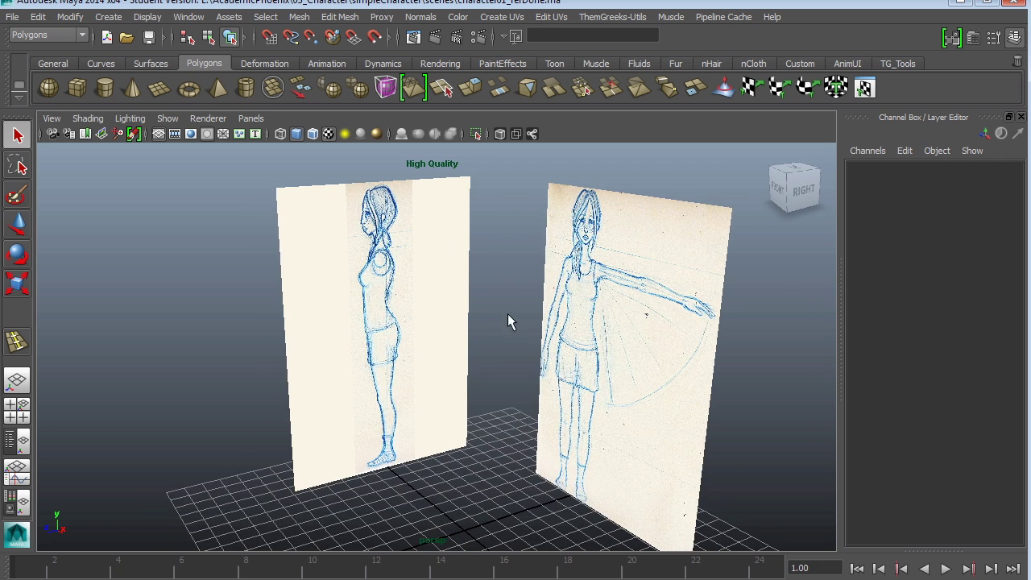
{"action": "mouse_move", "coordinate": [507, 320]}
{"action": "left_mouse_down", "text": "alt"}
{"action": "mouse_move", "coordinate": [502, 340]}
{"action": "mouse_move", "coordinate": [524, 338]}
{"action": "left_mouse_up", "text": "alt"}
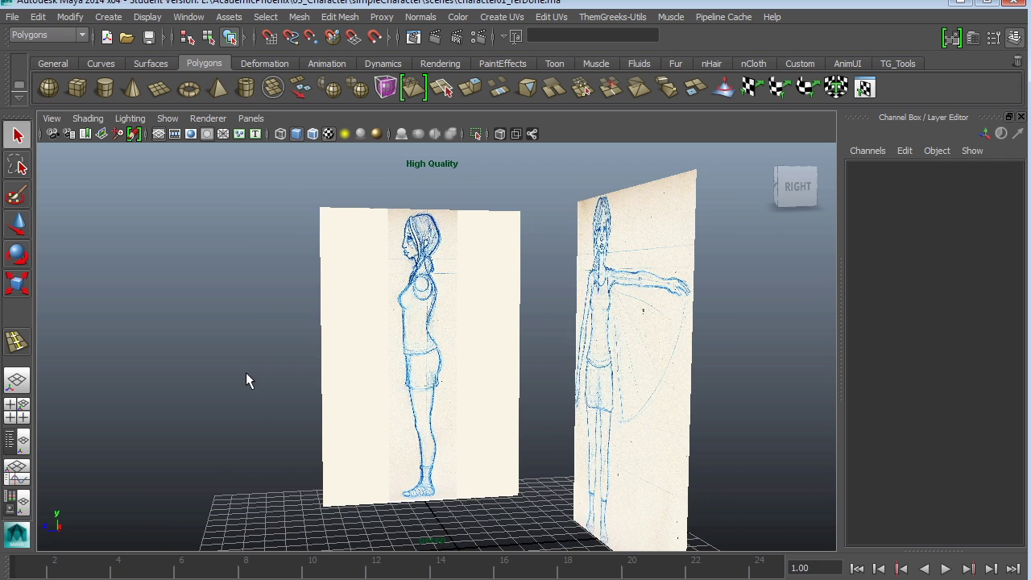
{"action": "mouse_move", "coordinate": [381, 378]}
{"action": "left_mouse_down", "text": "alt"}
{"action": "mouse_move", "coordinate": [479, 362]}
{"action": "mouse_move", "coordinate": [467, 380]}
{"action": "left_mouse_up", "text": "alt"}
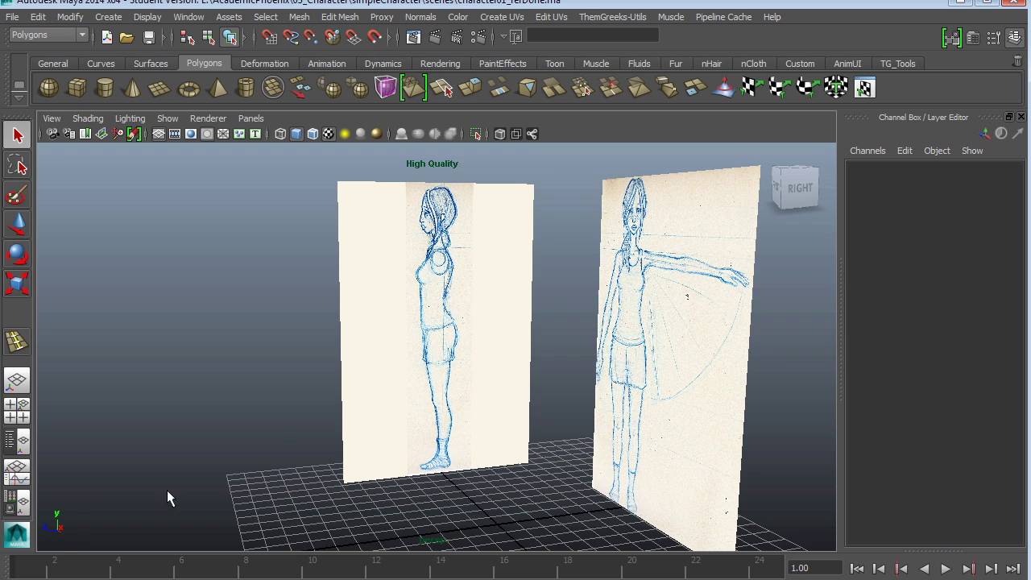
{"action": "mouse_move", "coordinate": [167, 491]}
{"action": "left_mouse_down", "text": "alt"}
{"action": "mouse_move", "coordinate": [246, 450]}
{"action": "mouse_move", "coordinate": [230, 442]}
{"action": "mouse_move", "coordinate": [247, 460]}
{"action": "mouse_move", "coordinate": [322, 426]}
{"action": "mouse_move", "coordinate": [324, 438]}
{"action": "left_mouse_up", "text": "alt"}
{"action": "middle_click_drag", "start_coordinate": [557, 392], "coordinate": [469, 428], "text": "alt"}
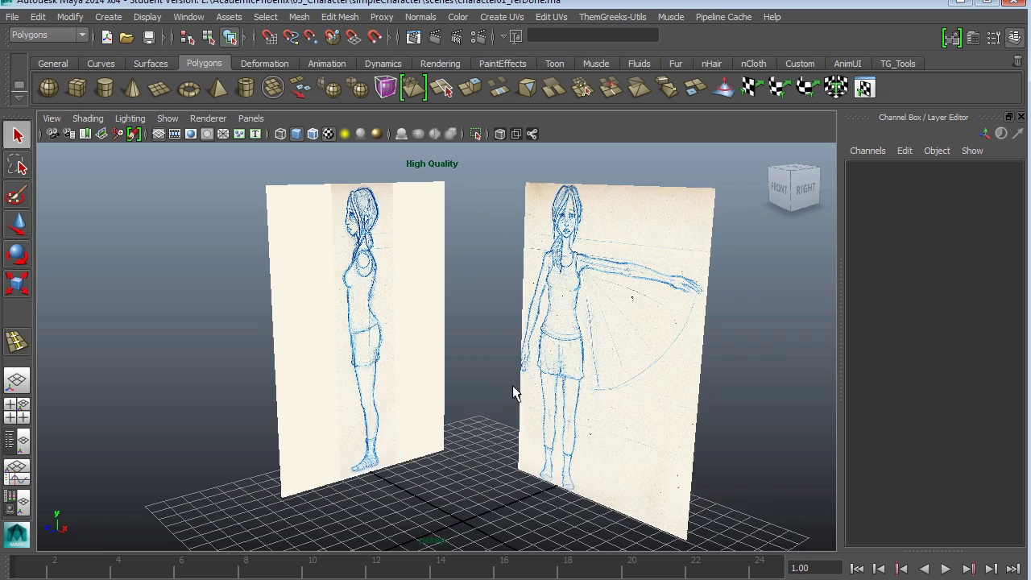
{"action": "right_click_drag", "start_coordinate": [512, 385], "coordinate": [606, 387], "text": "alt"}
{"action": "mouse_move", "coordinate": [608, 395]}
{"action": "left_mouse_down", "text": "alt"}
{"action": "mouse_move", "coordinate": [453, 426]}
{"action": "mouse_move", "coordinate": [478, 419]}
{"action": "mouse_move", "coordinate": [579, 448]}
{"action": "mouse_move", "coordinate": [724, 436]}
{"action": "mouse_move", "coordinate": [706, 412]}
{"action": "mouse_move", "coordinate": [600, 506]}
{"action": "left_mouse_up", "text": "alt"}
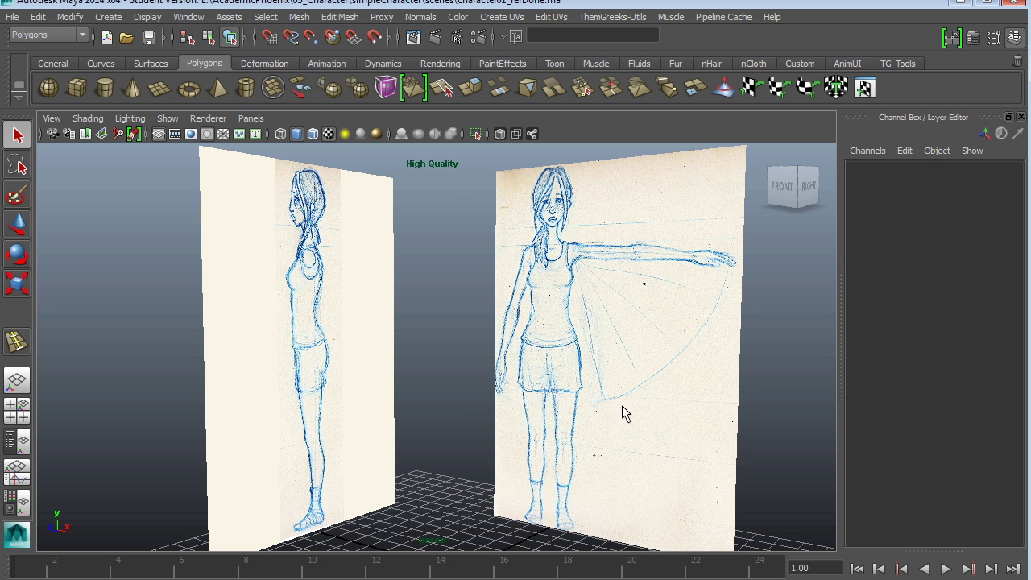
{"action": "middle_click_drag", "start_coordinate": [621, 405], "coordinate": [576, 421], "text": "alt"}
{"action": "left_click_drag", "start_coordinate": [577, 428], "coordinate": [601, 432], "text": "alt"}
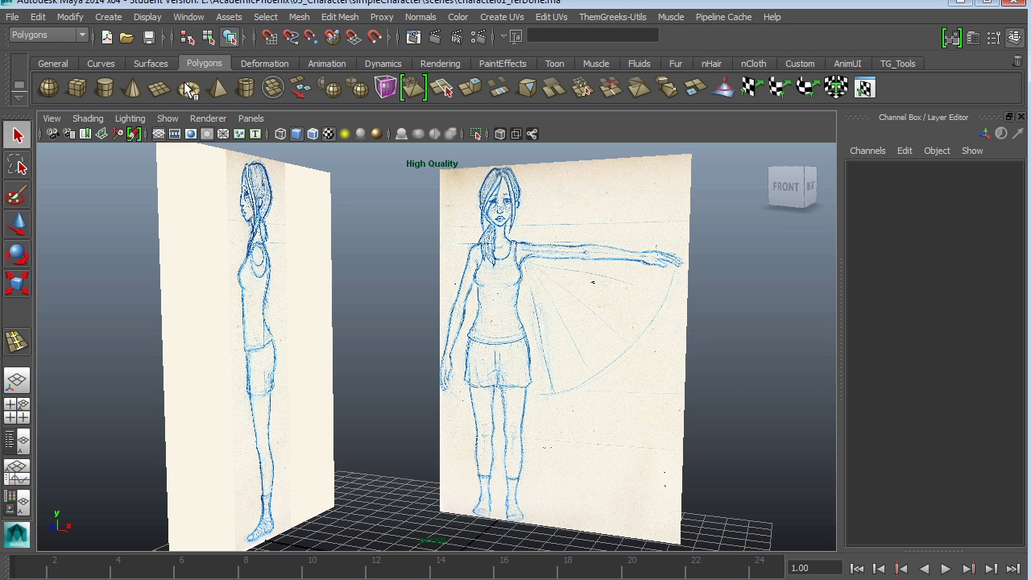
- Create a polygon cylinder and raise it above the grid to Translate Y 3.87
{"action": "left_click", "coordinate": [104, 91]}
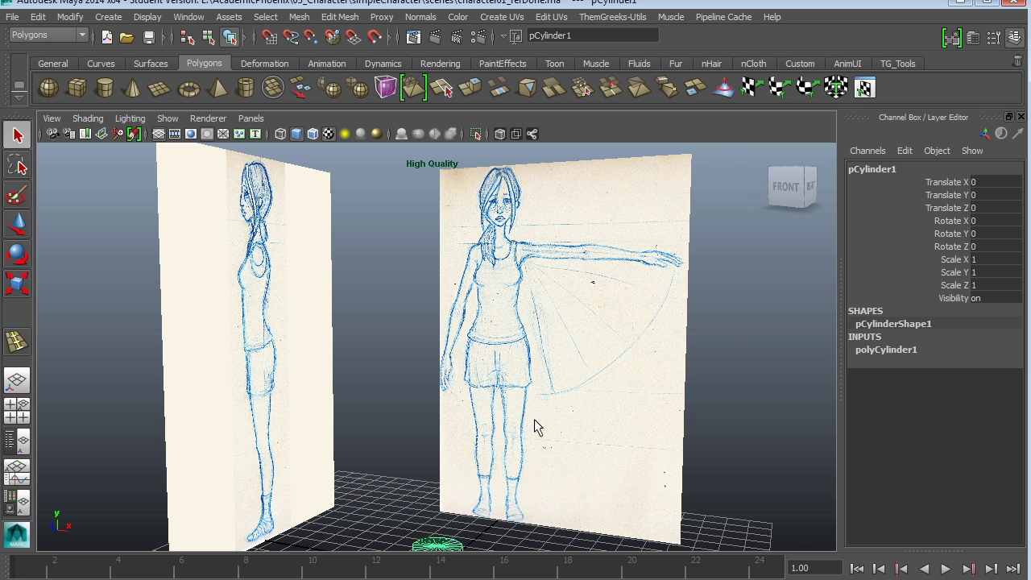
{"action": "left_click_drag", "start_coordinate": [534, 419], "coordinate": [594, 322], "text": "alt"}
{"action": "key", "text": "w"}
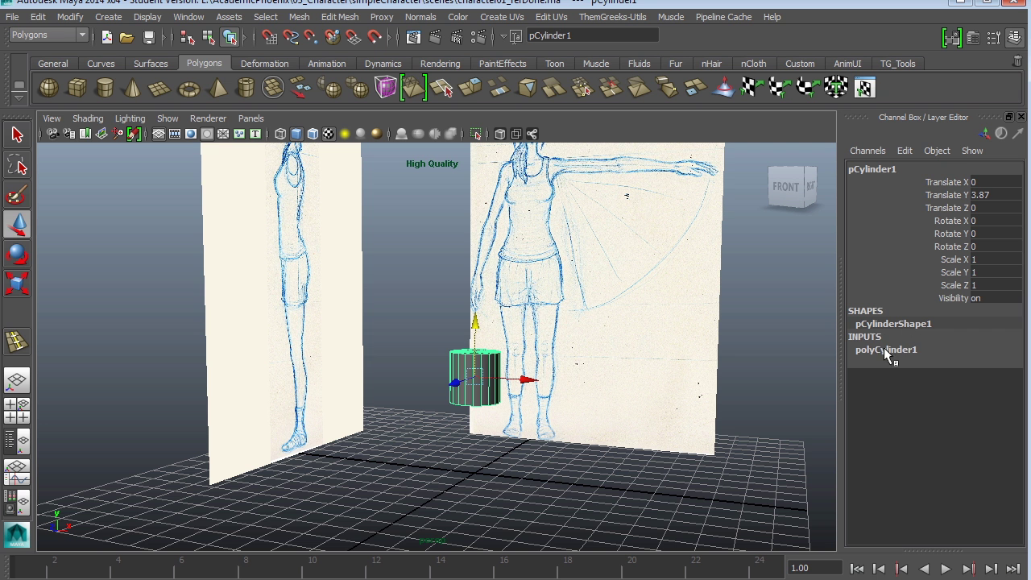
- Set the cylinder's Subdivisions Axis to 12, Subdivisions Caps to 0 and Subdivisions Height to 8
{"action": "left_click", "coordinate": [890, 350]}
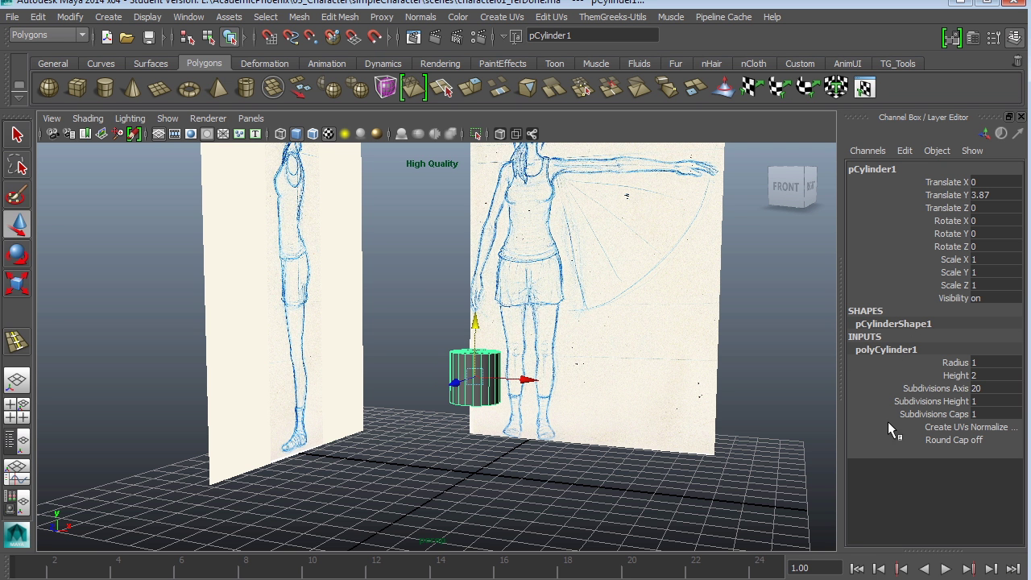
{"action": "left_click", "coordinate": [980, 387]}
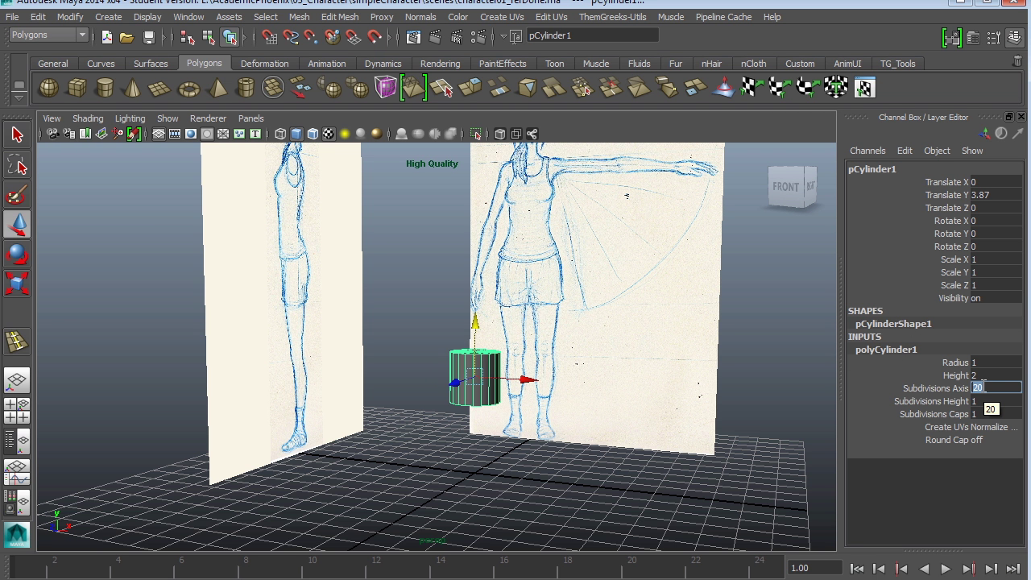
{"action": "type", "text": "12"}
{"action": "key", "text": "Return"}
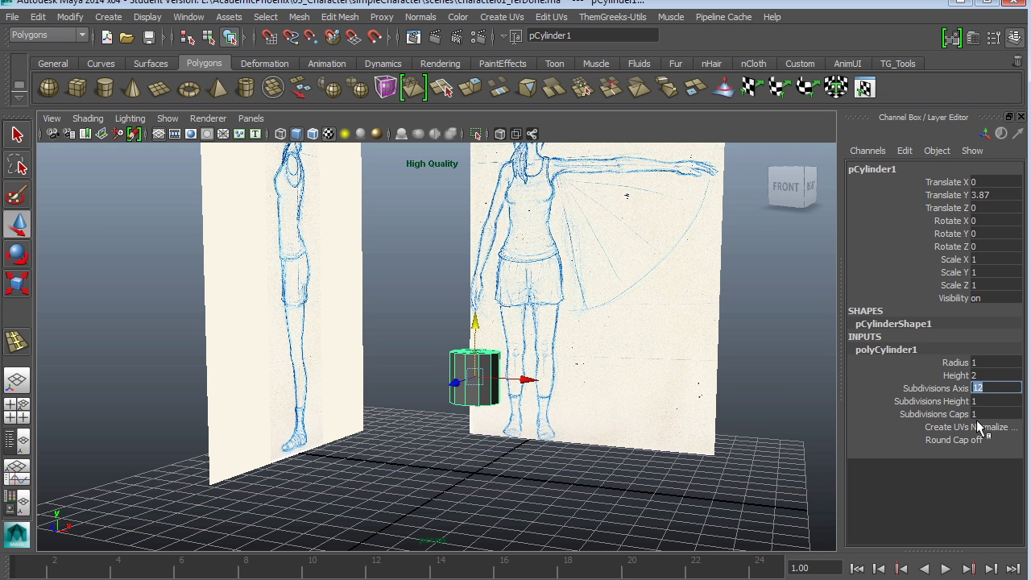
{"action": "left_click", "coordinate": [983, 413]}
{"action": "type", "text": "0"}
{"action": "key", "text": "Return"}
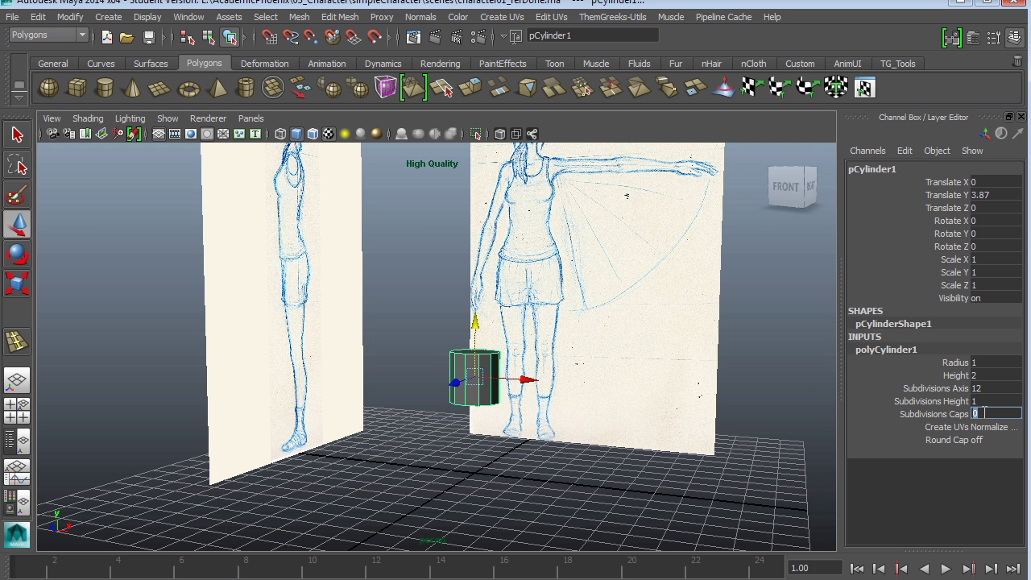
{"action": "left_click", "coordinate": [990, 401]}
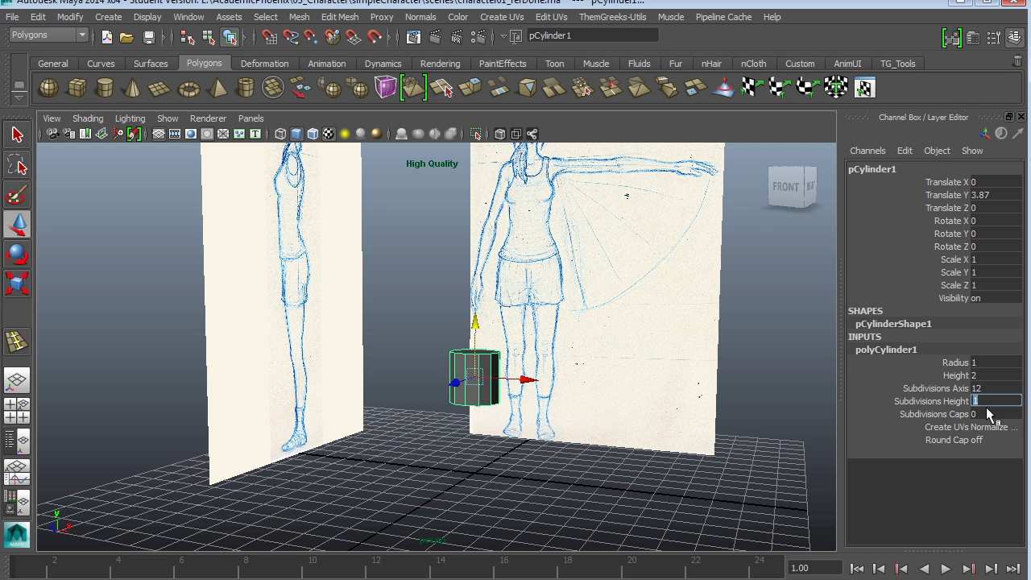
{"action": "type", "text": "8"}
{"action": "key", "text": "Return"}
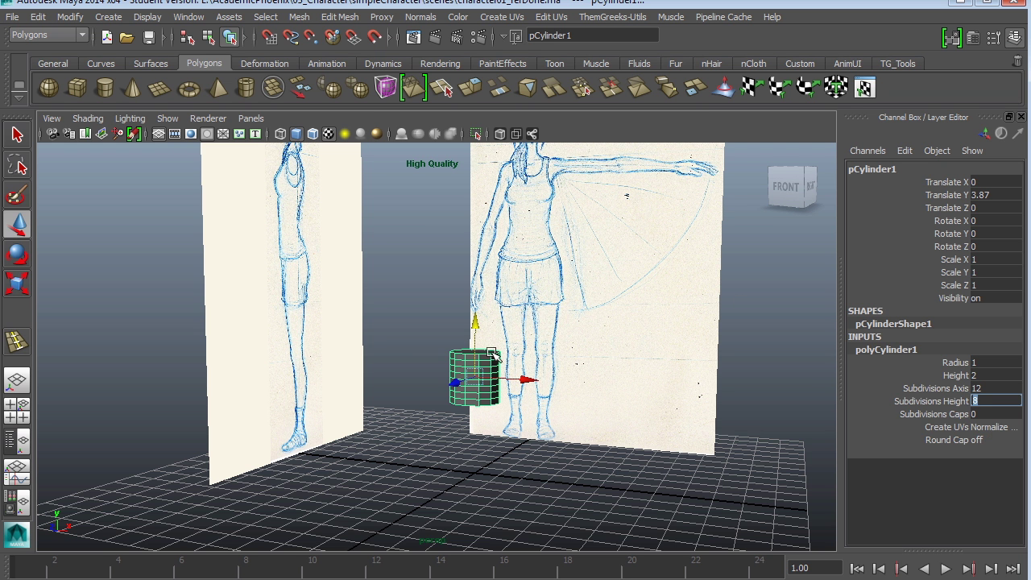
- Assign a new Lambert material to the cylinder and raise its transparency to about half
{"action": "left_click", "coordinate": [506, 367]}
{"action": "right_click", "coordinate": [487, 350]}
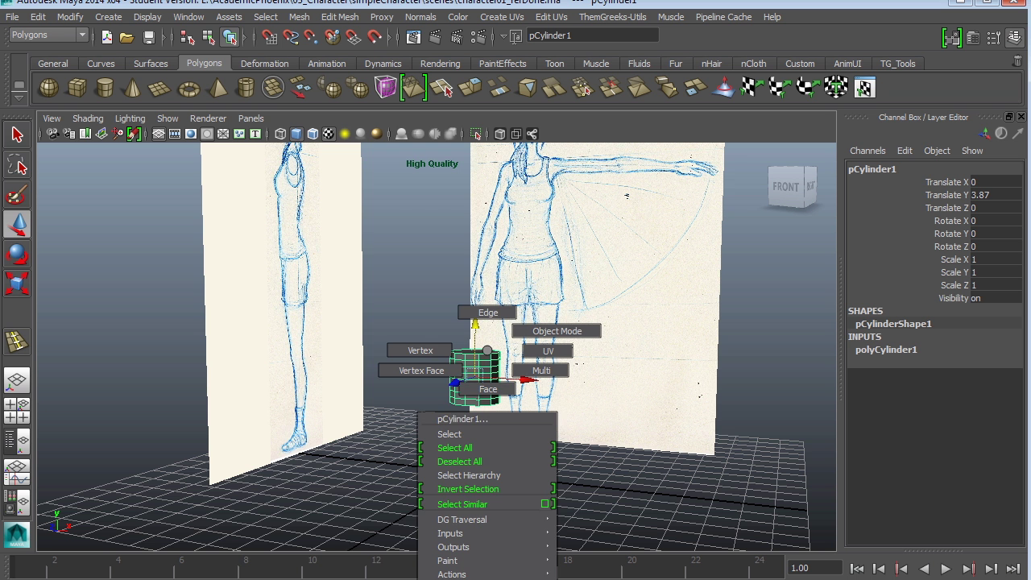
{"action": "right_click_drag", "start_coordinate": [487, 351], "coordinate": [499, 576]}
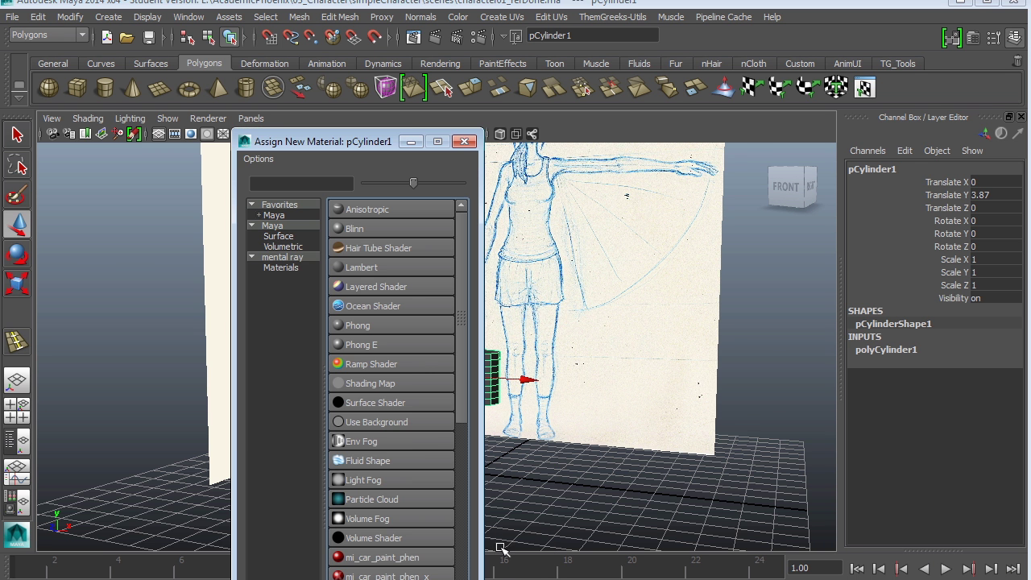
{"action": "left_click", "coordinate": [384, 267]}
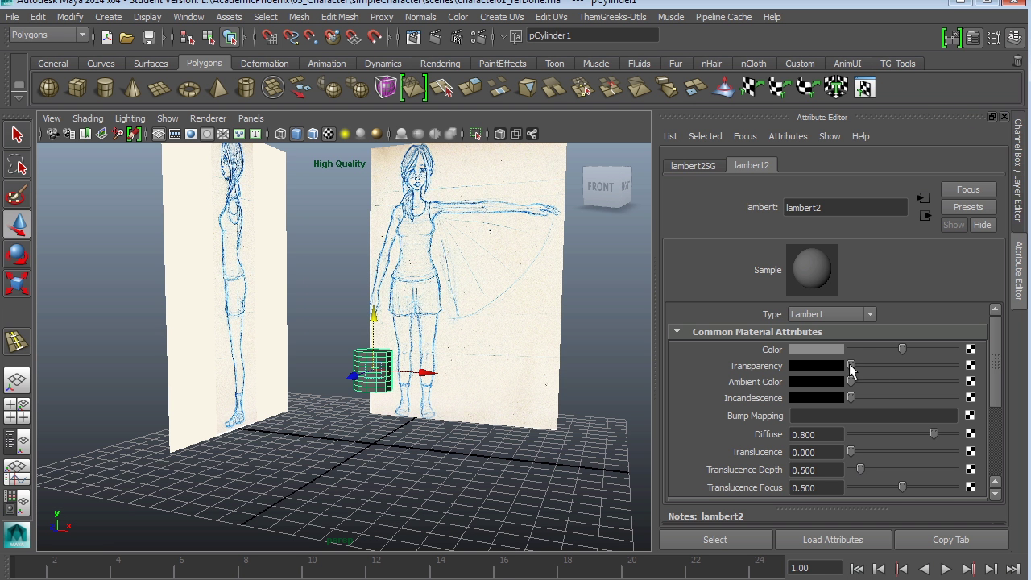
{"action": "left_click_drag", "start_coordinate": [851, 367], "coordinate": [900, 366]}
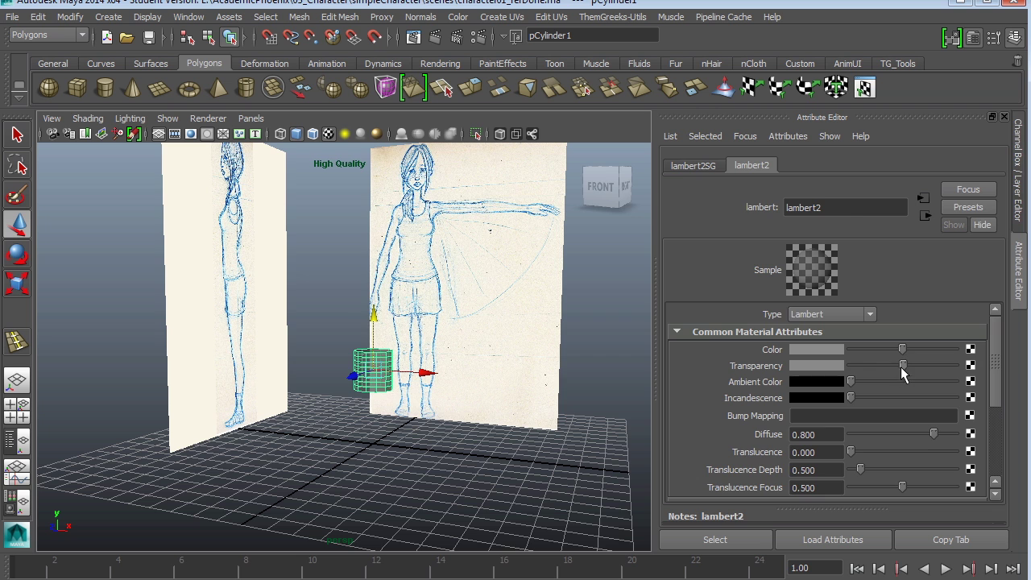
- In the front view, move the cylinder over the drawn leg at about Translate X 0.814, Y 4.042
{"action": "left_click", "coordinate": [380, 387]}
{"action": "key", "text": "space"}
{"action": "key", "text": "space"}
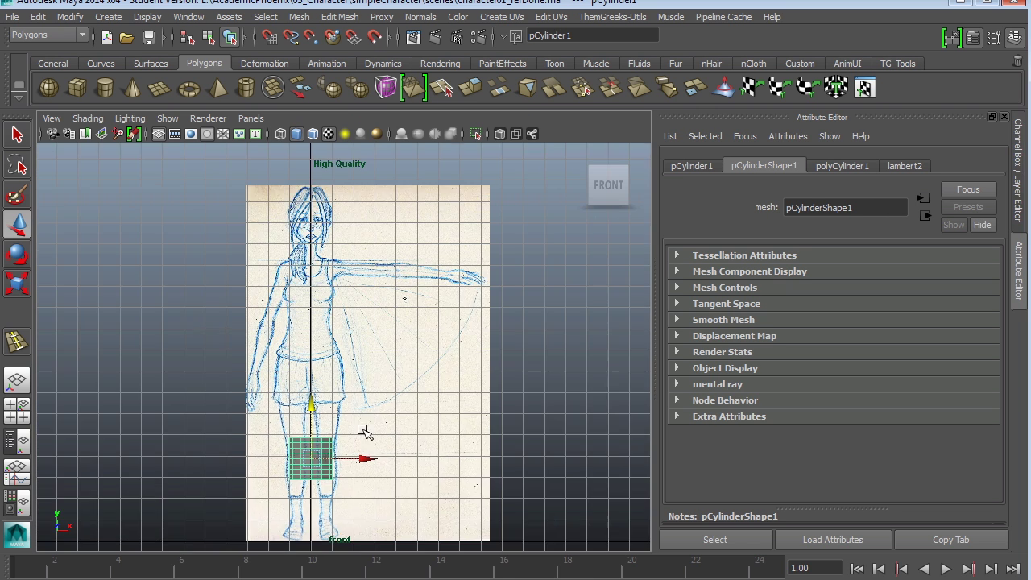
{"action": "middle_click_drag", "start_coordinate": [362, 430], "coordinate": [347, 342], "text": "alt"}
{"action": "right_click_drag", "start_coordinate": [382, 343], "coordinate": [515, 431], "text": "alt"}
{"action": "middle_click_drag", "start_coordinate": [391, 375], "coordinate": [510, 378], "text": "alt"}
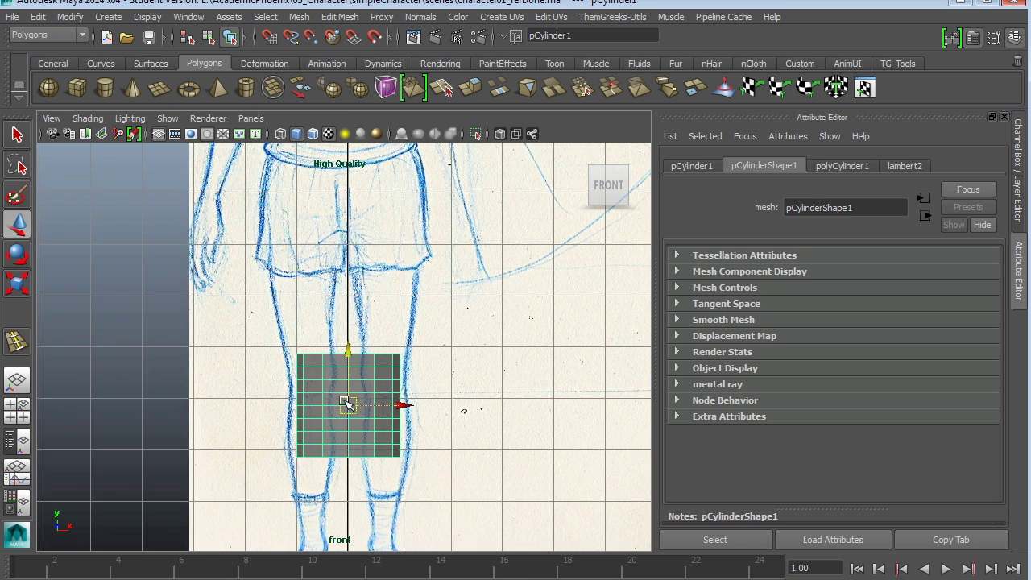
{"action": "left_click_drag", "start_coordinate": [346, 403], "coordinate": [391, 398]}
- Stretch the cylinder vertically along the drawn leg to about Scale Y 3.439
{"action": "key", "text": "r"}
{"action": "left_click_drag", "start_coordinate": [391, 325], "coordinate": [393, 160]}
{"action": "middle_click_drag", "start_coordinate": [492, 285], "coordinate": [534, 235], "text": "alt"}
{"action": "right_click_drag", "start_coordinate": [555, 256], "coordinate": [526, 275], "text": "alt"}
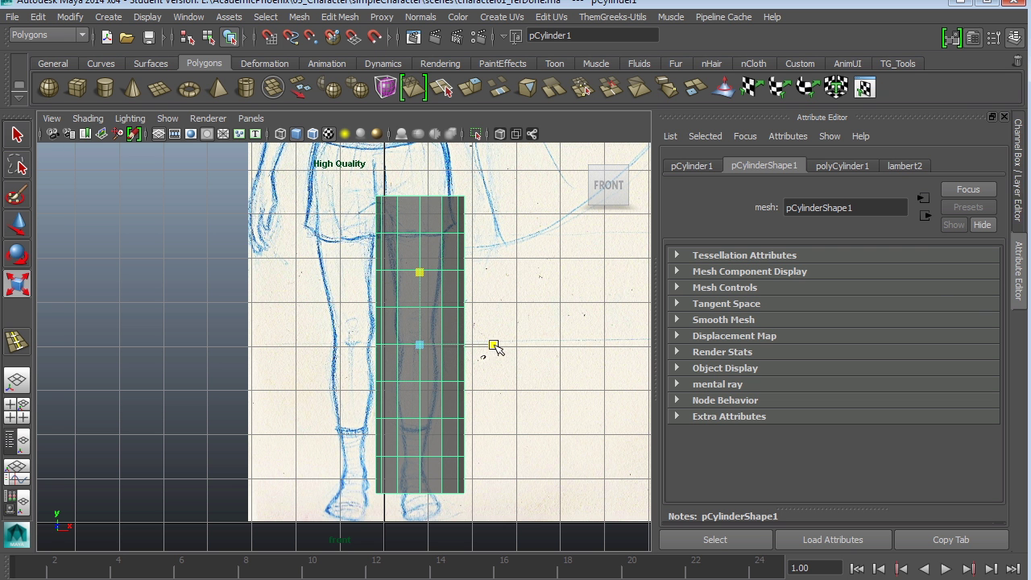
{"action": "left_click", "coordinate": [1004, 117]}
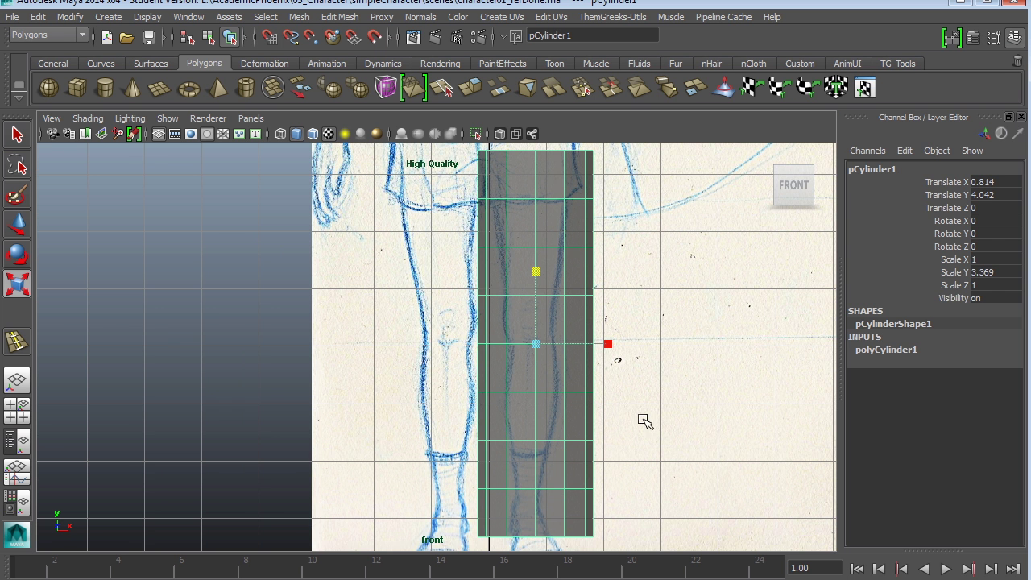
{"action": "mouse_move", "coordinate": [536, 272]}
{"action": "left_mouse_down"}
{"action": "mouse_move", "coordinate": [537, 286]}
{"action": "mouse_move", "coordinate": [535, 269]}
{"action": "left_mouse_up"}
{"action": "middle_click_drag", "start_coordinate": [628, 321], "coordinate": [626, 343], "text": "alt"}
{"action": "right_click_drag", "start_coordinate": [663, 297], "coordinate": [608, 313], "text": "alt"}
{"action": "middle_click_drag", "start_coordinate": [608, 314], "coordinate": [591, 314], "text": "alt"}
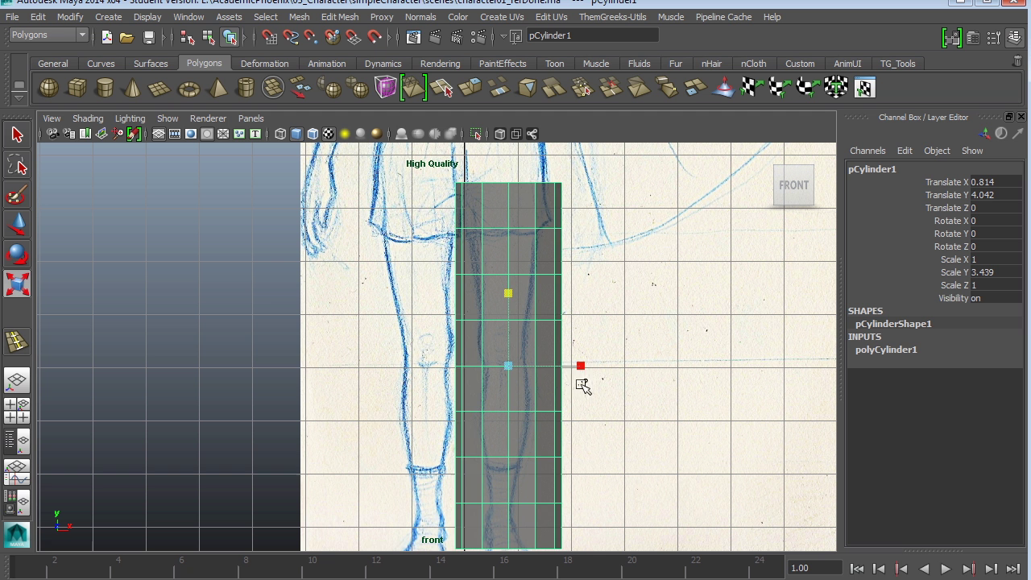
- Narrow the cylinder to about Scale X 0.677 and shift it to Translate X 0.753
{"action": "left_click_drag", "start_coordinate": [582, 367], "coordinate": [559, 366]}
{"action": "key", "text": "w"}
{"action": "mouse_move", "coordinate": [616, 381]}
{"action": "middle_mouse_down", "text": "alt"}
{"action": "mouse_move", "coordinate": [604, 359]}
{"action": "mouse_move", "coordinate": [615, 379]}
{"action": "middle_mouse_up", "text": "alt"}
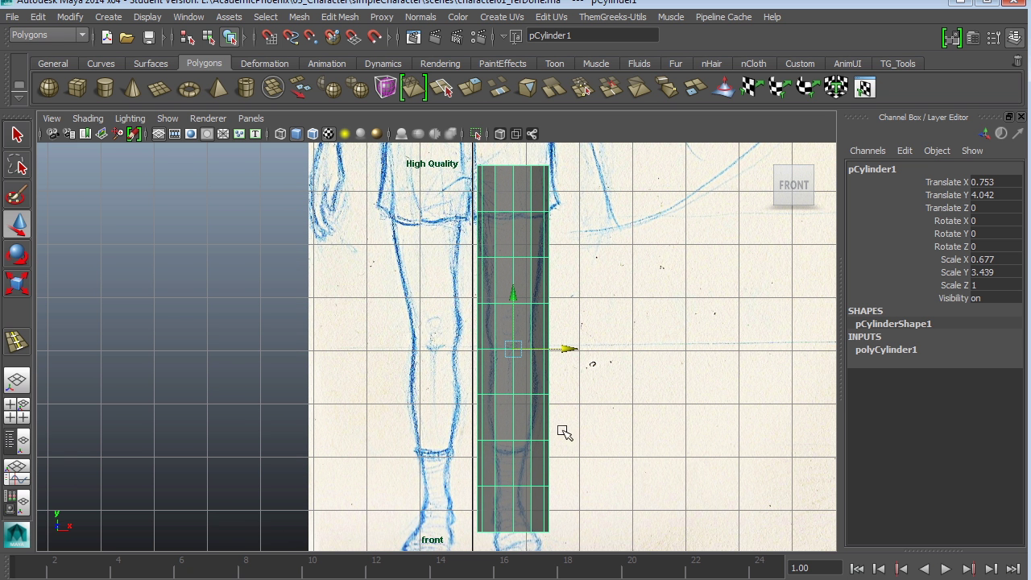
- Narrow the cylinder's width slightly more in the front view to fit the drawn leg
{"action": "key", "text": "space"}
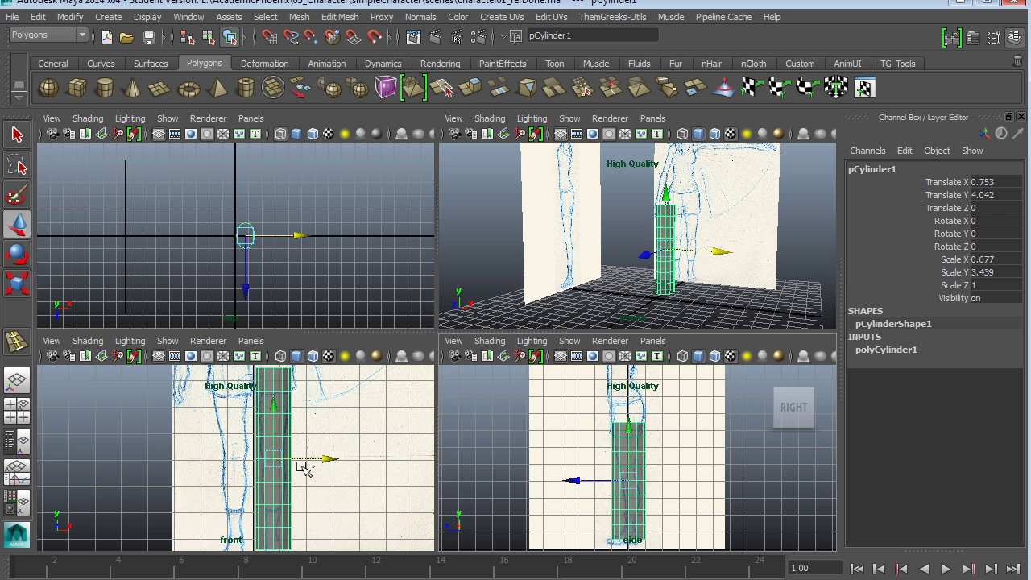
{"action": "key", "text": "space"}
{"action": "middle_click_drag", "start_coordinate": [586, 402], "coordinate": [563, 345], "text": "alt"}
{"action": "right_click_drag", "start_coordinate": [621, 364], "coordinate": [757, 375], "text": "alt"}
{"action": "middle_click_drag", "start_coordinate": [645, 432], "coordinate": [655, 445], "text": "alt"}
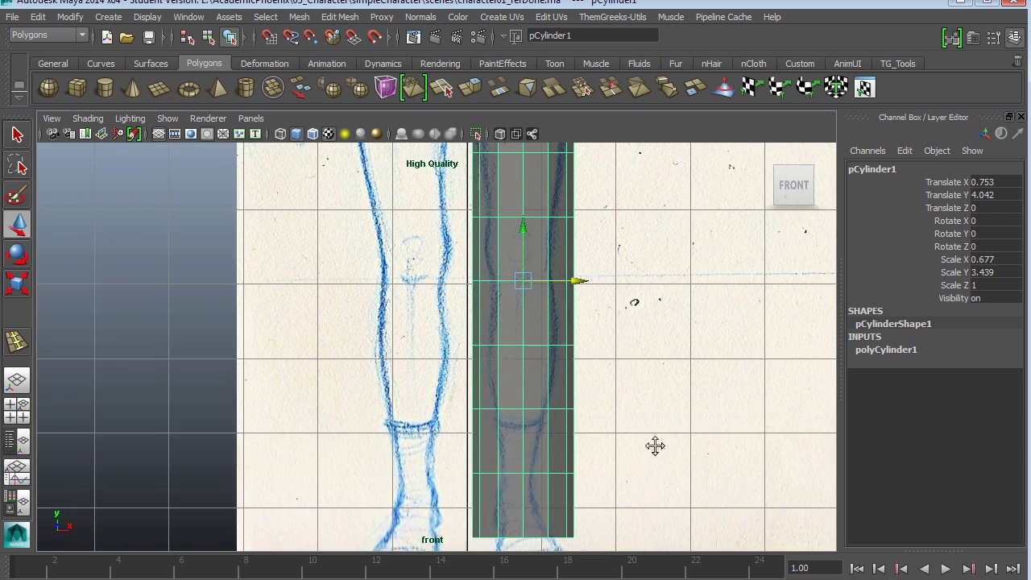
{"action": "mouse_move", "coordinate": [655, 445]}
{"action": "right_mouse_down", "text": "alt"}
{"action": "mouse_move", "coordinate": [587, 410]}
{"action": "mouse_move", "coordinate": [589, 376]}
{"action": "mouse_move", "coordinate": [660, 473]}
{"action": "right_mouse_up", "text": "alt"}
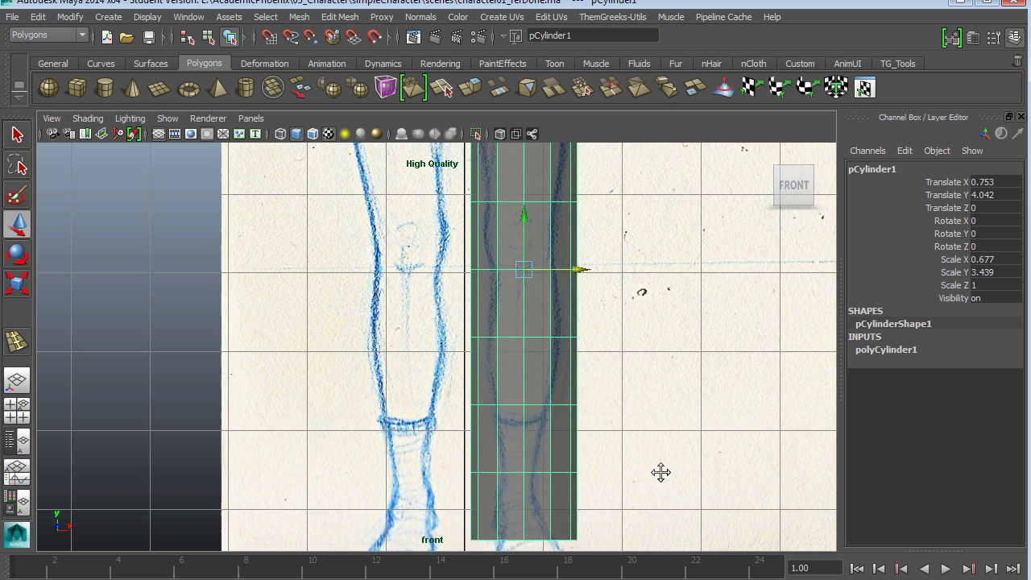
{"action": "middle_click_drag", "start_coordinate": [661, 472], "coordinate": [672, 540], "text": "alt"}
{"action": "key", "text": "r"}
{"action": "left_click", "coordinate": [590, 342]}
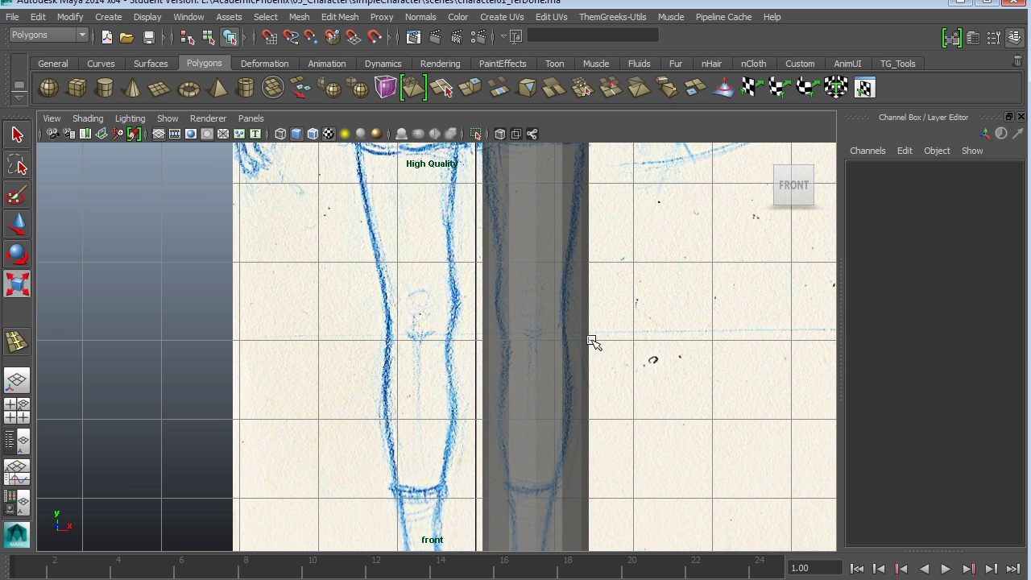
{"action": "left_click", "coordinate": [571, 350]}
{"action": "left_click_drag", "start_coordinate": [607, 339], "coordinate": [597, 338]}
- Raise the cylinder's bottom ring of vertices to the drawn ankle and scale it to the ankle's width
{"action": "middle_click_drag", "start_coordinate": [591, 443], "coordinate": [566, 303], "text": "alt"}
{"action": "right_click_drag", "start_coordinate": [737, 491], "coordinate": [800, 421], "text": "alt"}
{"action": "middle_click_drag", "start_coordinate": [802, 425], "coordinate": [626, 333], "text": "alt"}
{"action": "right_click_drag", "start_coordinate": [626, 333], "coordinate": [674, 370], "text": "alt"}
{"action": "right_click_drag", "start_coordinate": [549, 344], "coordinate": [503, 344]}
{"action": "left_click_drag", "start_coordinate": [478, 427], "coordinate": [616, 444]}
{"action": "key", "text": "w"}
{"action": "key", "text": "r"}
{"action": "key", "text": "w"}
{"action": "left_click_drag", "start_coordinate": [543, 434], "coordinate": [578, 369]}
{"action": "key", "text": "r"}
{"action": "key", "text": "w"}
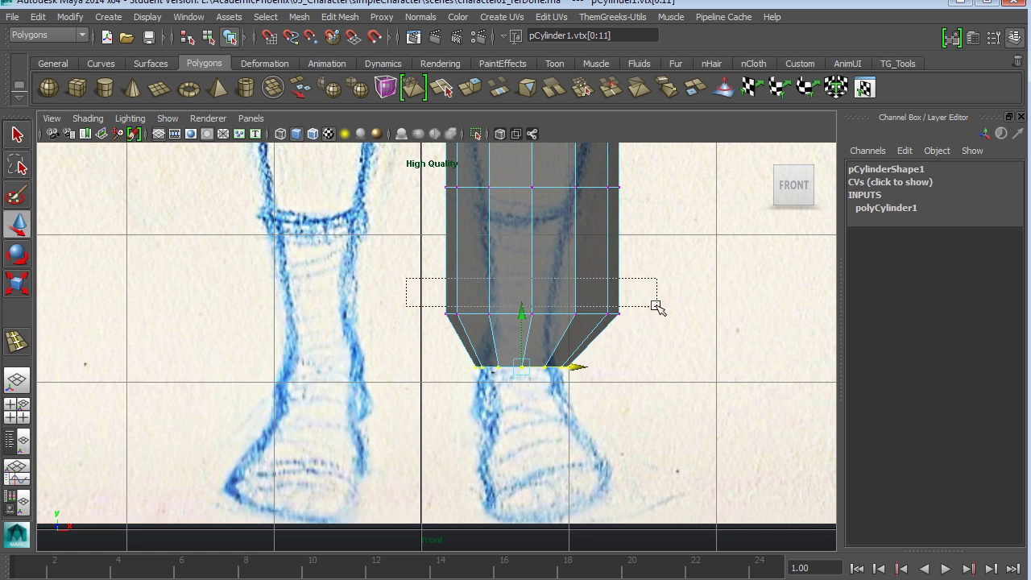
- Scale the vertex ring just above the ankle ring inward to match the drawn ankle's narrowest width in the front view
{"action": "left_click_drag", "start_coordinate": [656, 306], "coordinate": [674, 331]}
{"action": "key", "text": "r"}
{"action": "left_click_drag", "start_coordinate": [605, 313], "coordinate": [629, 315]}
{"action": "key", "text": "w"}
{"action": "key", "text": "r"}
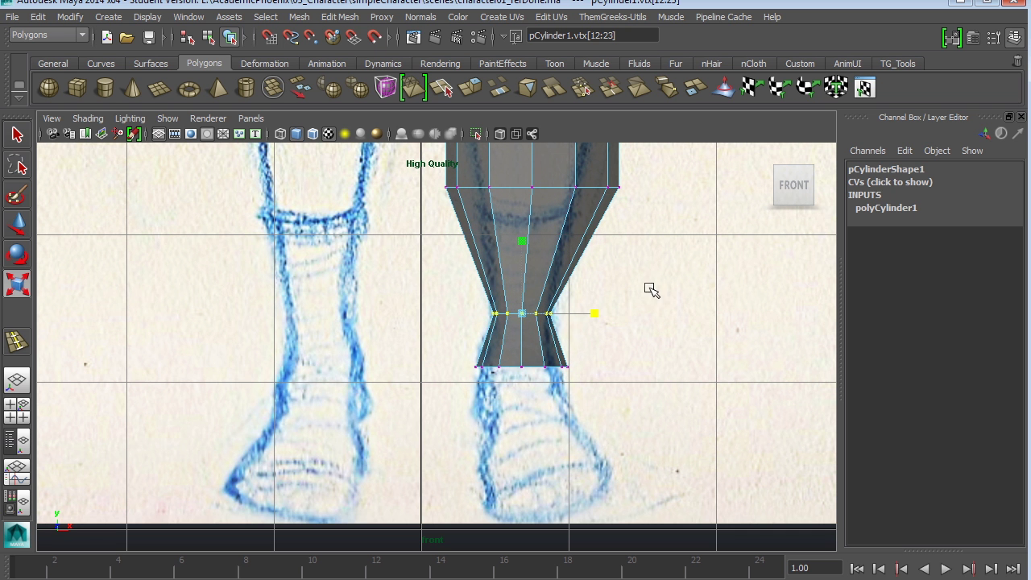
- Narrow the vertex ring just above the sock cuff and align it with the drawn lower calf
{"action": "middle_click_drag", "start_coordinate": [650, 290], "coordinate": [660, 395], "text": "alt"}
{"action": "left_click_drag", "start_coordinate": [604, 341], "coordinate": [428, 290]}
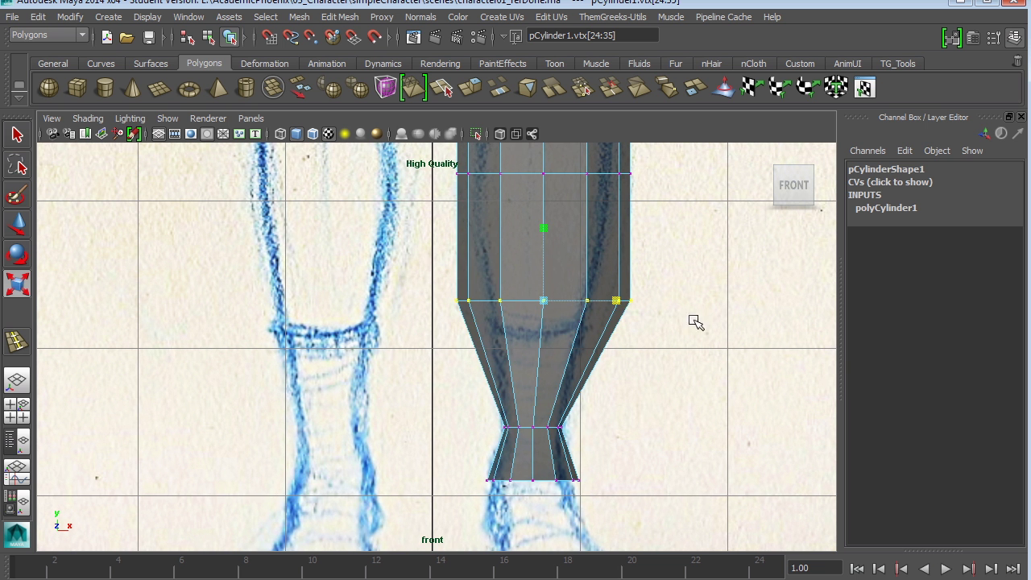
{"action": "left_click_drag", "start_coordinate": [618, 303], "coordinate": [592, 299]}
{"action": "key", "text": "w"}
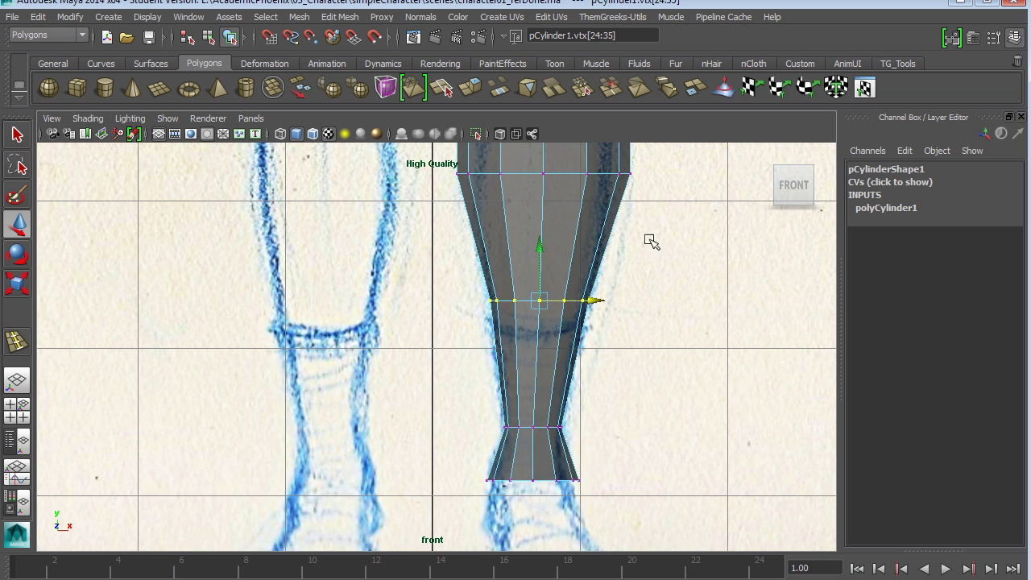
- Scale the calf and knee vertex rings inward to match the drawn leg's outline in the front view
{"action": "middle_click_drag", "start_coordinate": [650, 242], "coordinate": [682, 379], "text": "alt"}
{"action": "left_click_drag", "start_coordinate": [681, 345], "coordinate": [442, 299]}
{"action": "key", "text": "r"}
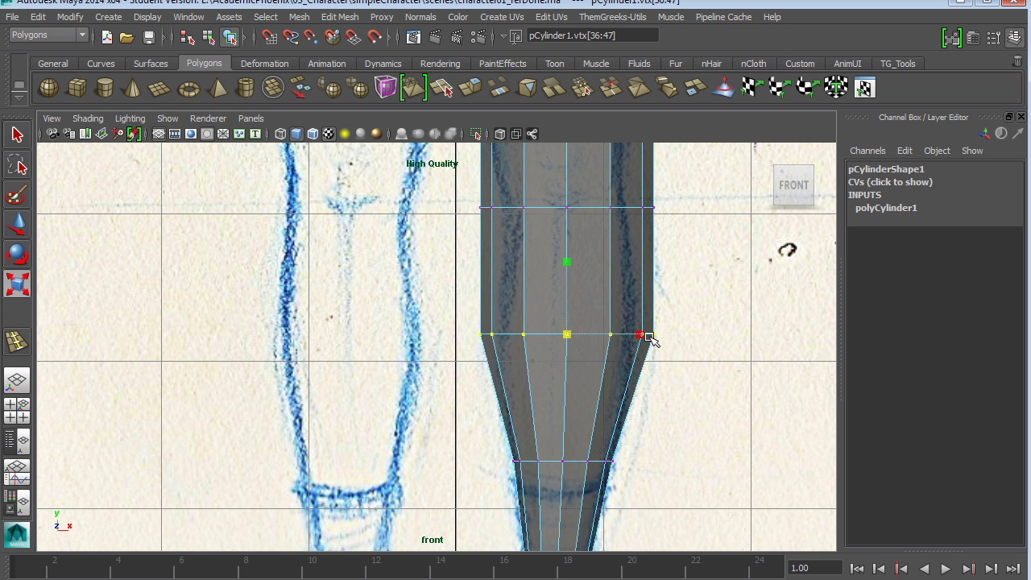
{"action": "left_click_drag", "start_coordinate": [649, 336], "coordinate": [628, 338]}
{"action": "middle_click_drag", "start_coordinate": [655, 260], "coordinate": [686, 331], "text": "alt"}
{"action": "left_click_drag", "start_coordinate": [686, 331], "coordinate": [459, 292]}
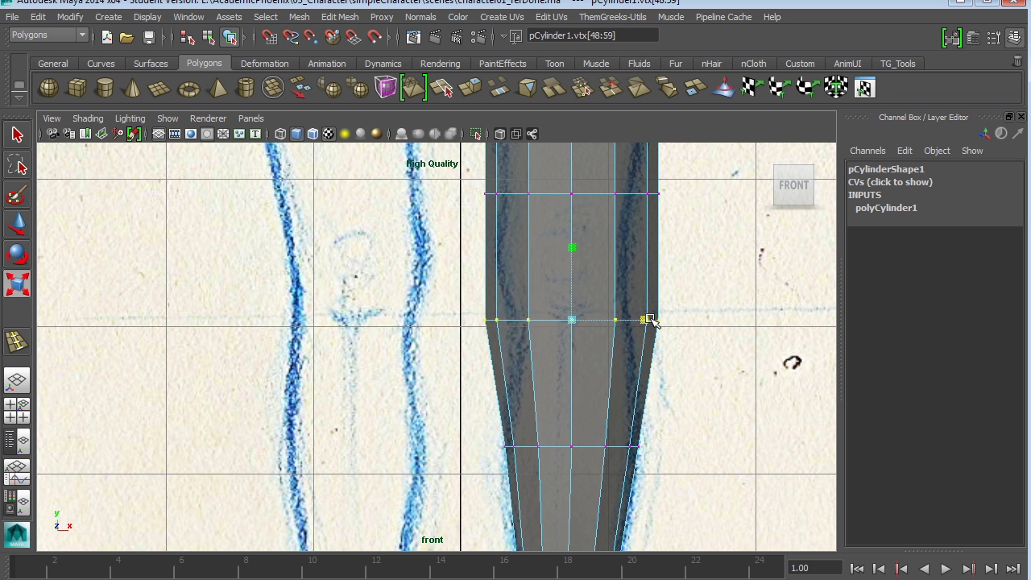
{"action": "mouse_move", "coordinate": [644, 319]}
{"action": "left_mouse_down"}
{"action": "mouse_move", "coordinate": [619, 320]}
{"action": "mouse_move", "coordinate": [632, 322]}
{"action": "left_mouse_up"}
- Narrow the vertex ring above the knee and align it with the drawn lower thigh
{"action": "middle_click_drag", "start_coordinate": [658, 237], "coordinate": [674, 336], "text": "alt"}
{"action": "left_click_drag", "start_coordinate": [681, 317], "coordinate": [474, 271]}
{"action": "middle_click_drag", "start_coordinate": [665, 294], "coordinate": [641, 352], "text": "alt"}
{"action": "mouse_move", "coordinate": [636, 349]}
{"action": "left_mouse_down"}
{"action": "mouse_move", "coordinate": [605, 347]}
{"action": "mouse_move", "coordinate": [628, 354]}
{"action": "left_mouse_up"}
{"action": "key", "text": "w"}
{"action": "key", "text": "r"}
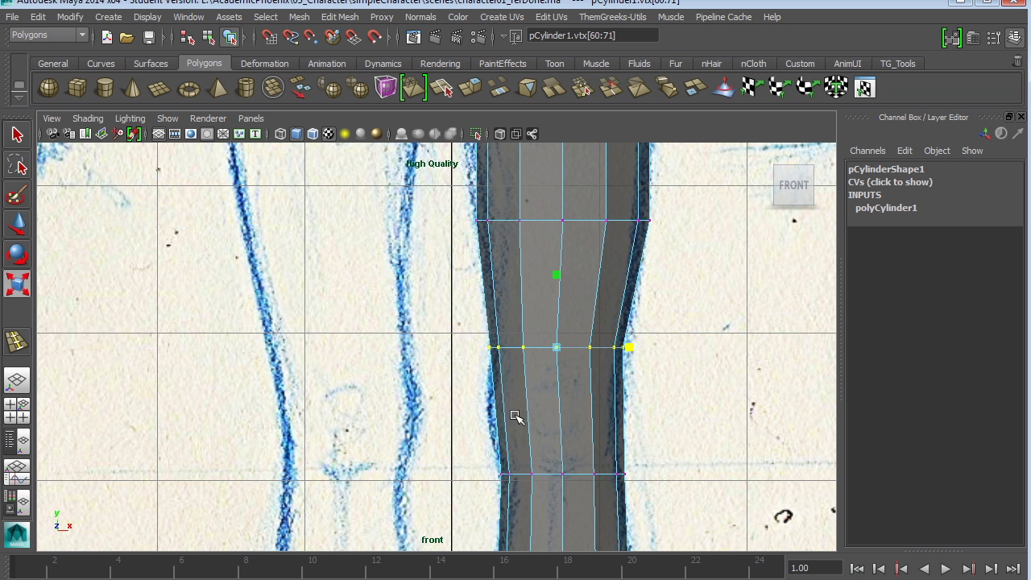
{"action": "middle_click_drag", "start_coordinate": [679, 346], "coordinate": [678, 399], "text": "alt"}
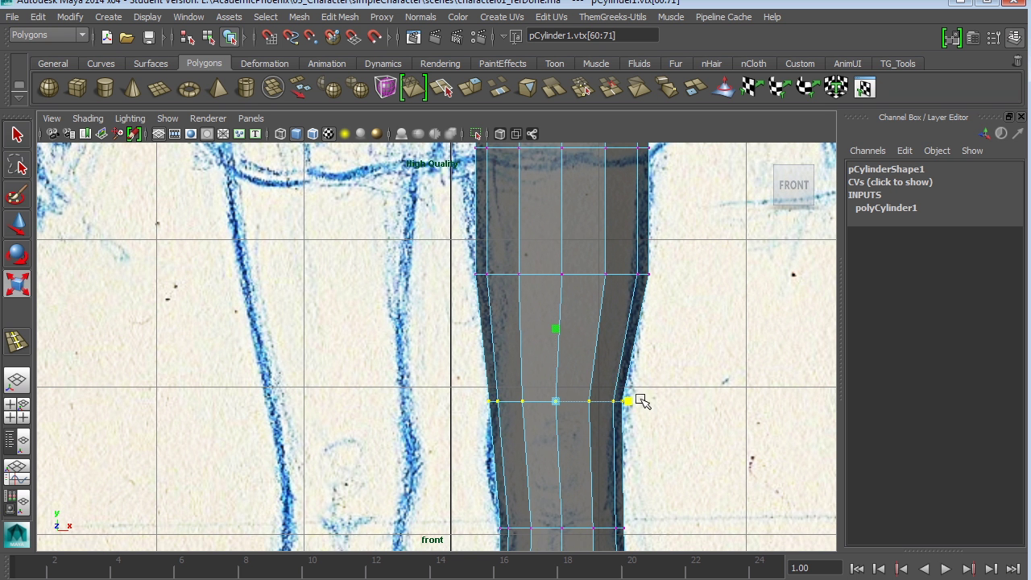
{"action": "mouse_move", "coordinate": [628, 400]}
{"action": "left_mouse_down"}
{"action": "mouse_move", "coordinate": [604, 399]}
{"action": "mouse_move", "coordinate": [624, 399]}
{"action": "left_mouse_up"}
{"action": "key", "text": "w"}
{"action": "key", "text": "r"}
- Scale the mid-thigh vertex ring below the shorts hem to the drawn thigh's width
{"action": "middle_click_drag", "start_coordinate": [624, 359], "coordinate": [621, 458], "text": "alt"}
{"action": "left_click_drag", "start_coordinate": [670, 392], "coordinate": [453, 348]}
{"action": "left_click_drag", "start_coordinate": [632, 375], "coordinate": [627, 376]}
- Scale and shift the top two vertex rings together so they span from the center line to the outer thigh
{"action": "middle_click_drag", "start_coordinate": [628, 375], "coordinate": [633, 461], "text": "alt"}
{"action": "mouse_move", "coordinate": [695, 374]}
{"action": "left_mouse_down"}
{"action": "mouse_move", "coordinate": [523, 247]}
{"action": "mouse_move", "coordinate": [425, 195]}
{"action": "left_mouse_up"}
{"action": "mouse_move", "coordinate": [634, 275]}
{"action": "left_mouse_down"}
{"action": "mouse_move", "coordinate": [651, 271]}
{"action": "mouse_move", "coordinate": [607, 276]}
{"action": "left_mouse_up"}
{"action": "key", "text": "w"}
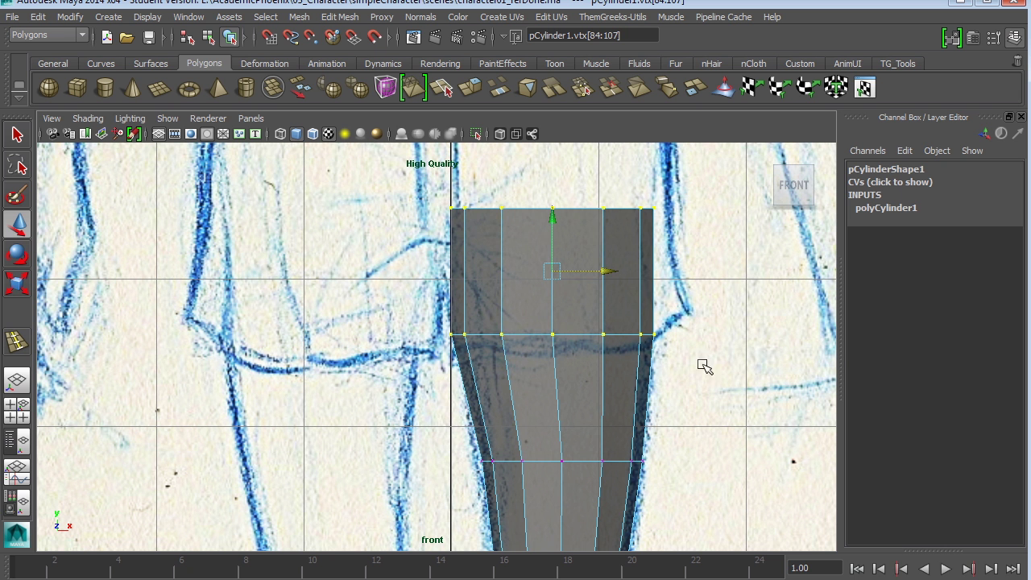
{"action": "key", "text": "r"}
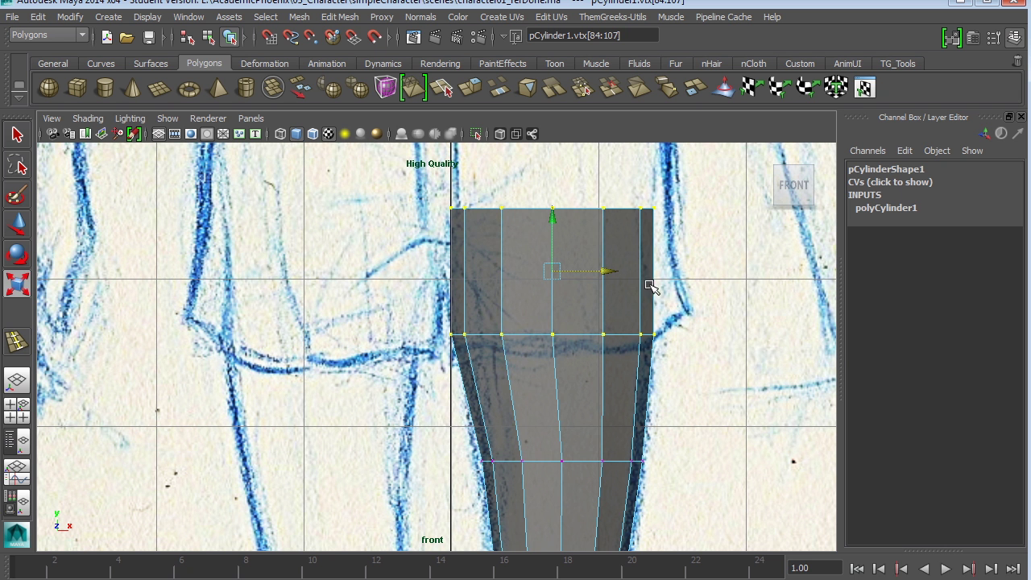
{"action": "left_click_drag", "start_coordinate": [625, 271], "coordinate": [616, 269]}
{"action": "key", "text": "w"}
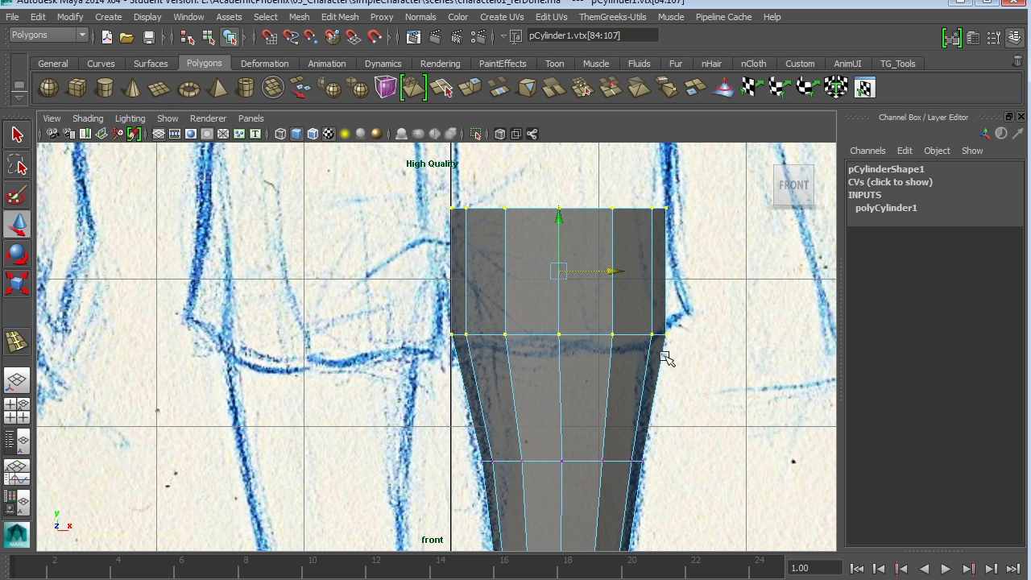
- Narrow only the ring at the shorts hem and align it with the drawn upper thigh
{"action": "left_click_drag", "start_coordinate": [450, 312], "coordinate": [449, 312]}
{"action": "key", "text": "r"}
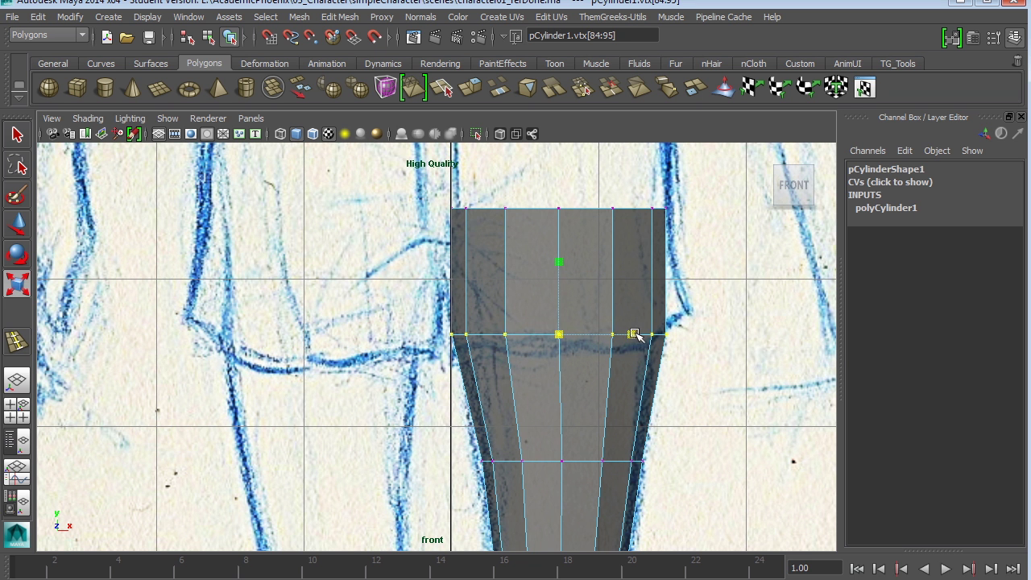
{"action": "left_click_drag", "start_coordinate": [634, 333], "coordinate": [609, 339]}
{"action": "key", "text": "w"}
{"action": "scroll", "coordinate": [653, 338], "scroll_direction": "down", "scroll_amount": 6}
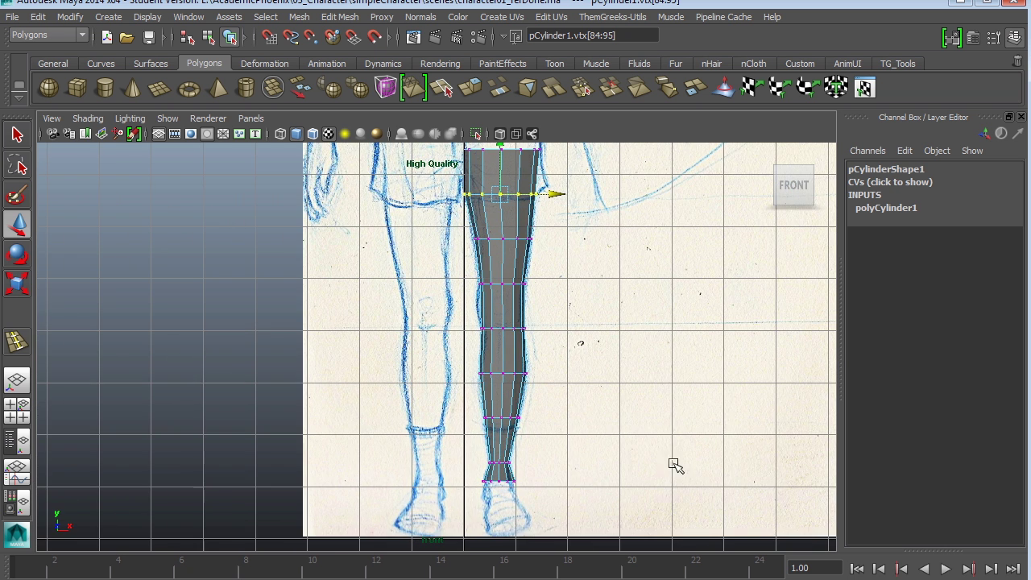
- Switch to the side view and reduce the whole cylinder's depth along Z to fit the drawn leg
{"action": "key", "text": "space"}
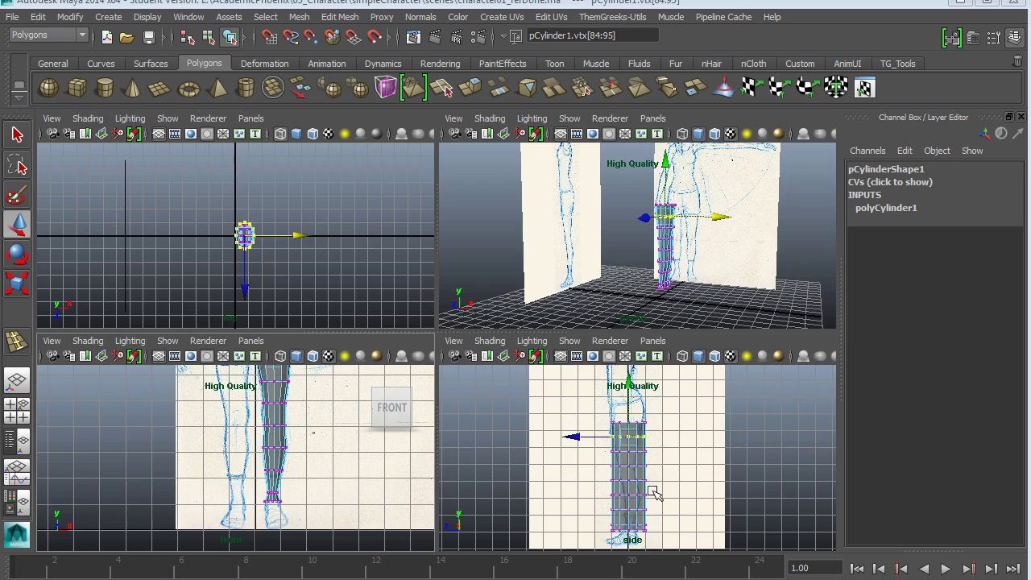
{"action": "key", "text": "space"}
{"action": "middle_click_drag", "start_coordinate": [620, 507], "coordinate": [638, 394], "text": "alt"}
{"action": "right_click_drag", "start_coordinate": [597, 345], "coordinate": [644, 355], "text": "alt"}
{"action": "middle_click_drag", "start_coordinate": [565, 313], "coordinate": [596, 419], "text": "alt"}
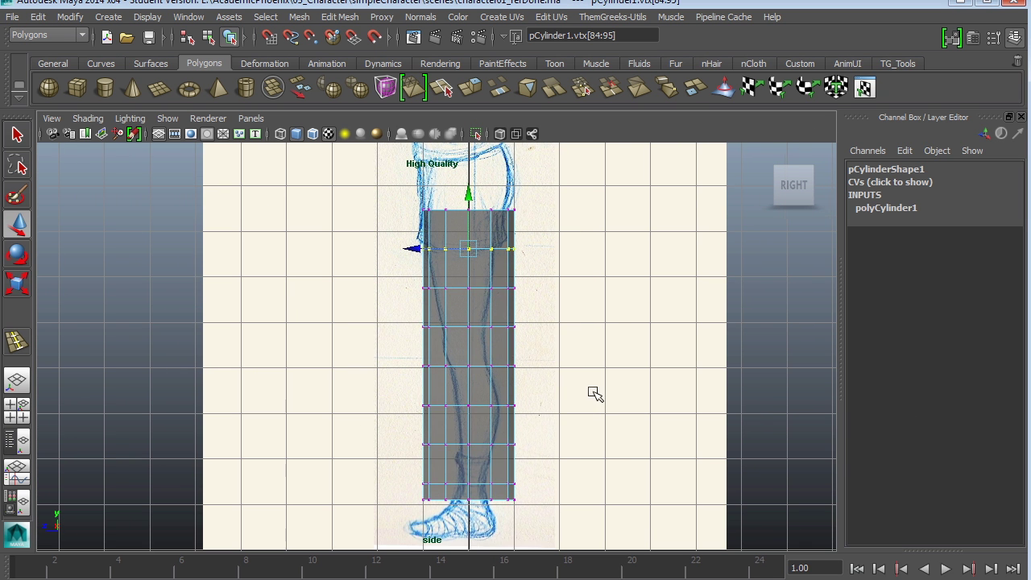
{"action": "right_click_drag", "start_coordinate": [483, 327], "coordinate": [556, 306]}
{"action": "key", "text": "r"}
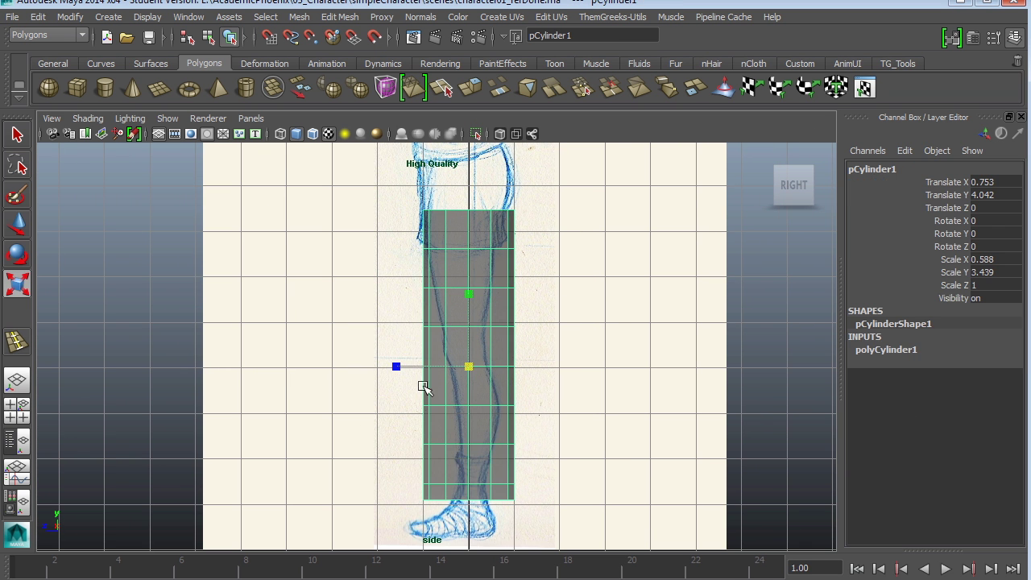
{"action": "left_click_drag", "start_coordinate": [398, 367], "coordinate": [427, 370]}
- Scale the lowest three vertex rings narrower in depth and shift them back onto the drawn ankle in the side view
{"action": "middle_click_drag", "start_coordinate": [541, 447], "coordinate": [543, 353], "text": "alt"}
{"action": "right_click_drag", "start_coordinate": [548, 355], "coordinate": [813, 442], "text": "alt"}
{"action": "middle_click_drag", "start_coordinate": [700, 435], "coordinate": [644, 378], "text": "alt"}
{"action": "middle_click_drag", "start_coordinate": [481, 379], "coordinate": [553, 430], "text": "alt"}
{"action": "right_click_drag", "start_coordinate": [553, 431], "coordinate": [487, 369]}
{"action": "left_click_drag", "start_coordinate": [430, 312], "coordinate": [654, 495]}
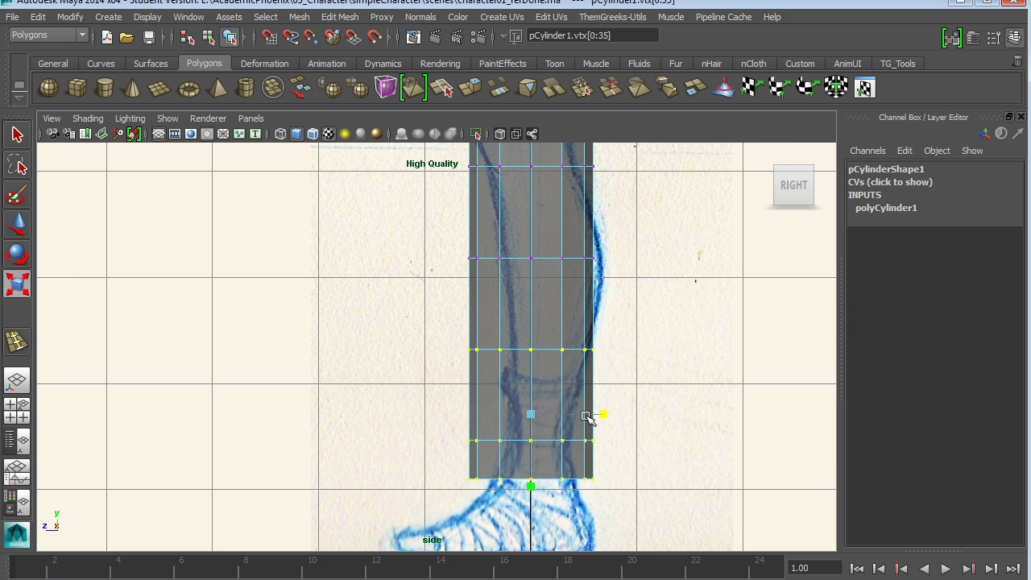
{"action": "left_click_drag", "start_coordinate": [599, 414], "coordinate": [569, 415]}
{"action": "key", "text": "w"}
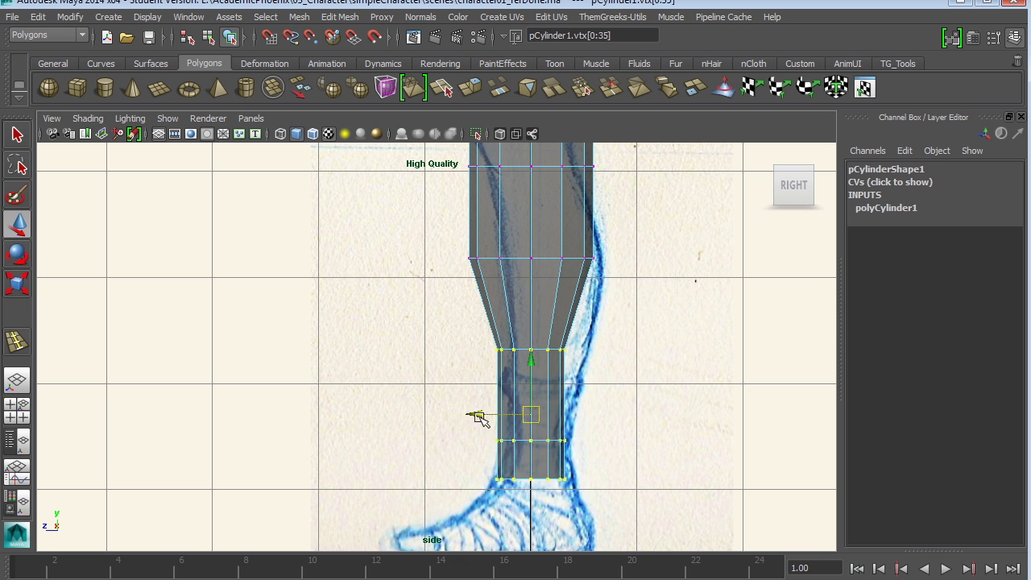
{"action": "middle_click_drag", "start_coordinate": [477, 416], "coordinate": [486, 414]}
- Widen the bottom ring's depth and shift it forward to meet the drawn top of the foot
{"action": "left_click_drag", "start_coordinate": [563, 493], "coordinate": [471, 457]}
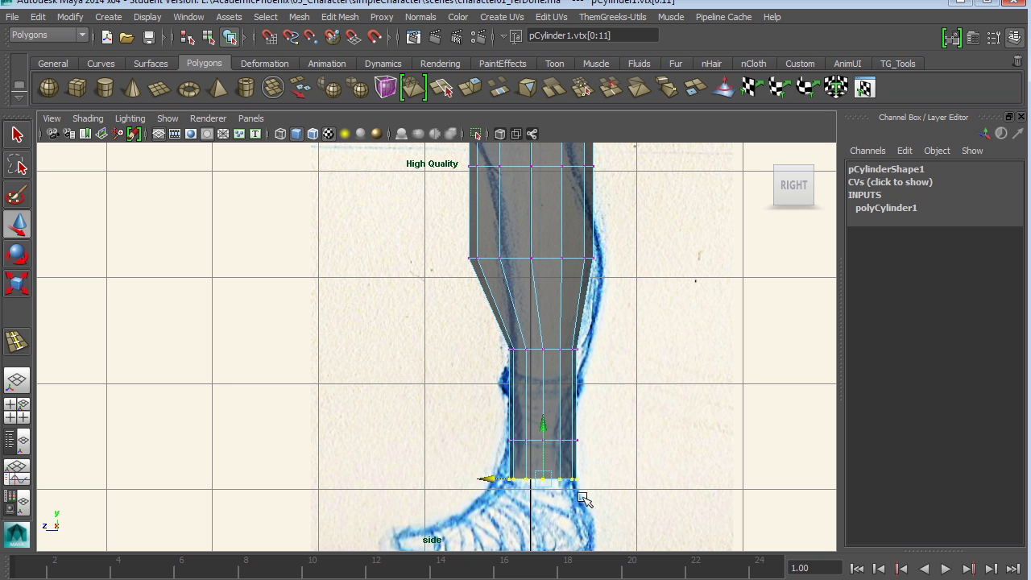
{"action": "key", "text": "r"}
{"action": "middle_click_drag", "start_coordinate": [618, 480], "coordinate": [629, 481]}
{"action": "key", "text": "w"}
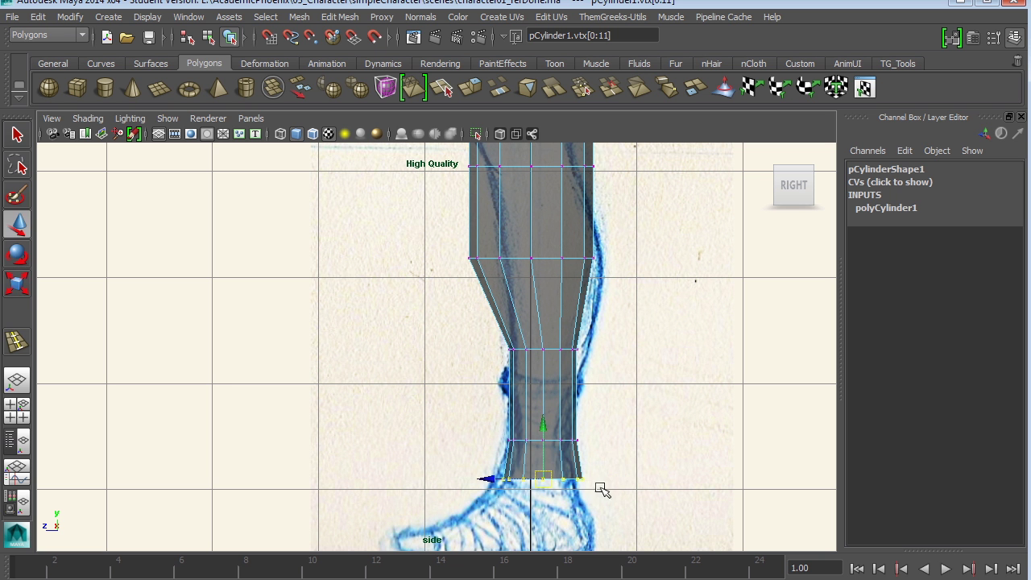
{"action": "middle_click_drag", "start_coordinate": [484, 478], "coordinate": [473, 479]}
- Shift the second ring from the bottom slightly forward to follow the drawn ankle in the side view
{"action": "left_click_drag", "start_coordinate": [471, 427], "coordinate": [610, 453]}
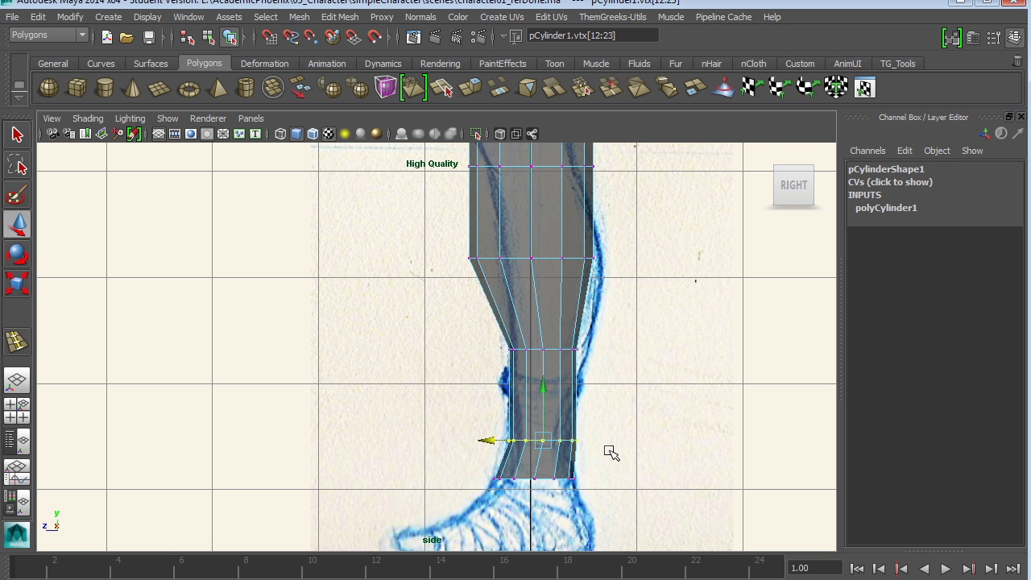
{"action": "key", "text": "f"}
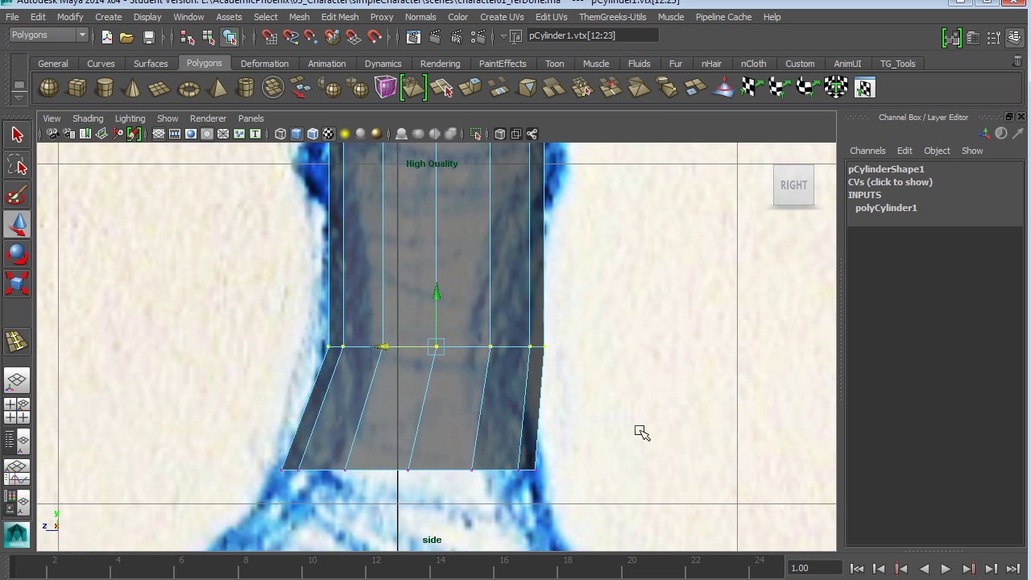
{"action": "left_click_drag", "start_coordinate": [383, 347], "coordinate": [365, 348]}
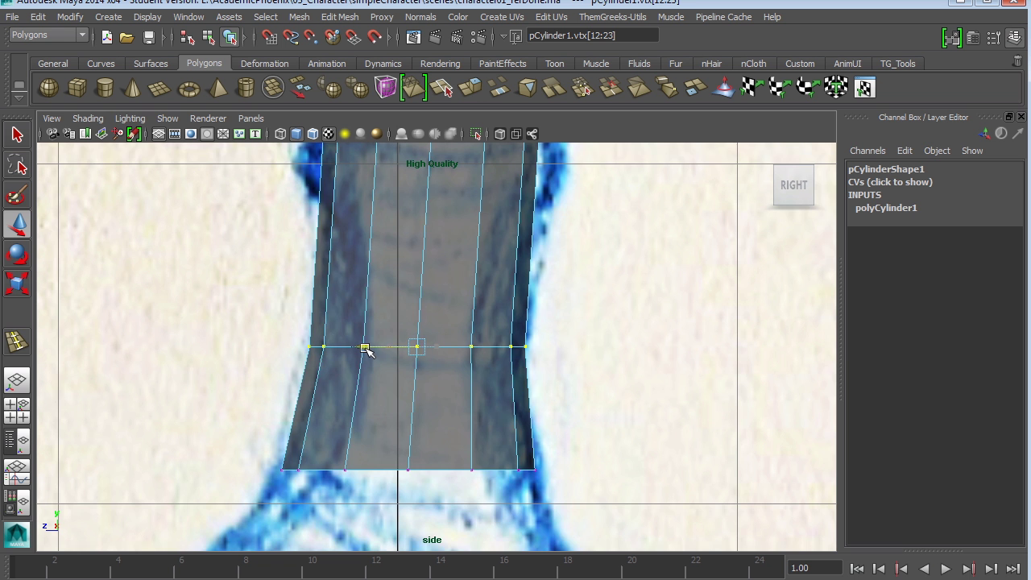
- Move the ring above the sock cuff backward and widen its depth to match the drawn lower calf
{"action": "middle_click_drag", "start_coordinate": [594, 221], "coordinate": [628, 385], "text": "alt"}
{"action": "middle_click_drag", "start_coordinate": [618, 264], "coordinate": [644, 359], "text": "alt"}
{"action": "left_click_drag", "start_coordinate": [646, 357], "coordinate": [325, 283]}
{"action": "middle_click_drag", "start_coordinate": [438, 326], "coordinate": [406, 361], "text": "alt"}
{"action": "left_click_drag", "start_coordinate": [405, 361], "coordinate": [427, 361]}
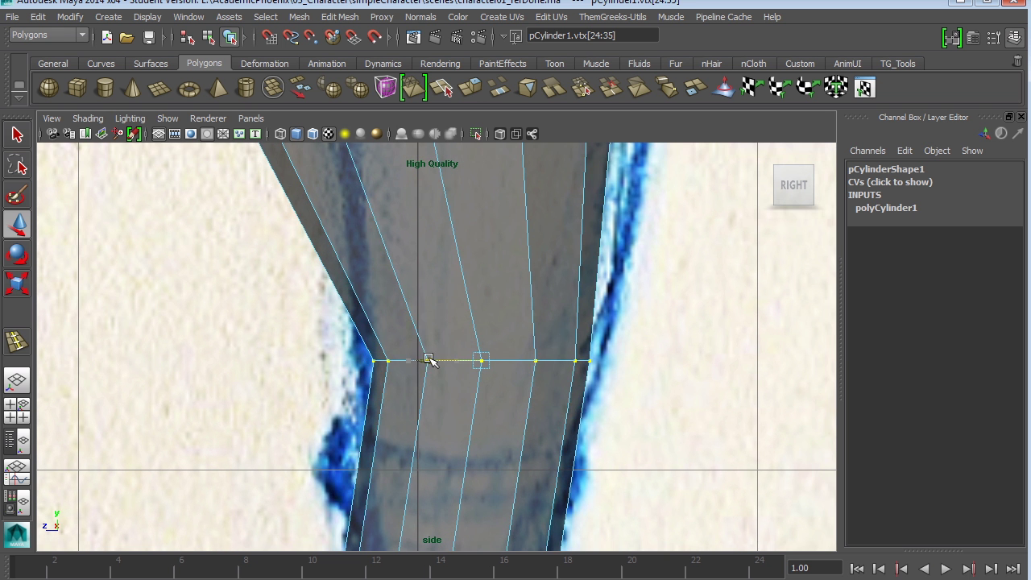
{"action": "key", "text": "r"}
{"action": "left_click_drag", "start_coordinate": [557, 361], "coordinate": [562, 363]}
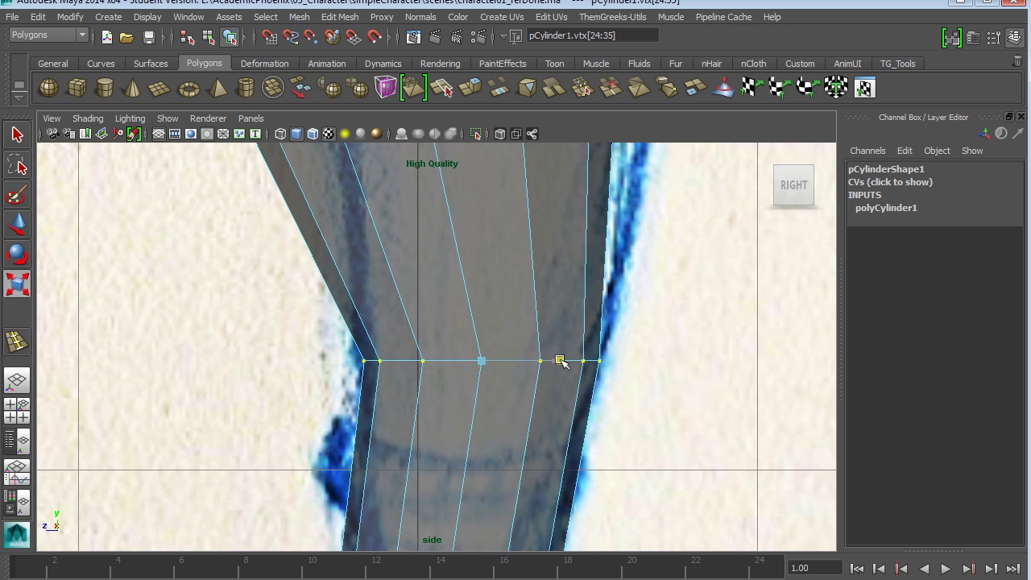
- Move the calf ring backward and narrow its depth to match the drawn calf bulge in the side view
{"action": "middle_click_drag", "start_coordinate": [617, 250], "coordinate": [626, 363], "text": "alt"}
{"action": "right_click_drag", "start_coordinate": [626, 364], "coordinate": [545, 297], "text": "alt"}
{"action": "middle_click_drag", "start_coordinate": [553, 266], "coordinate": [550, 354], "text": "alt"}
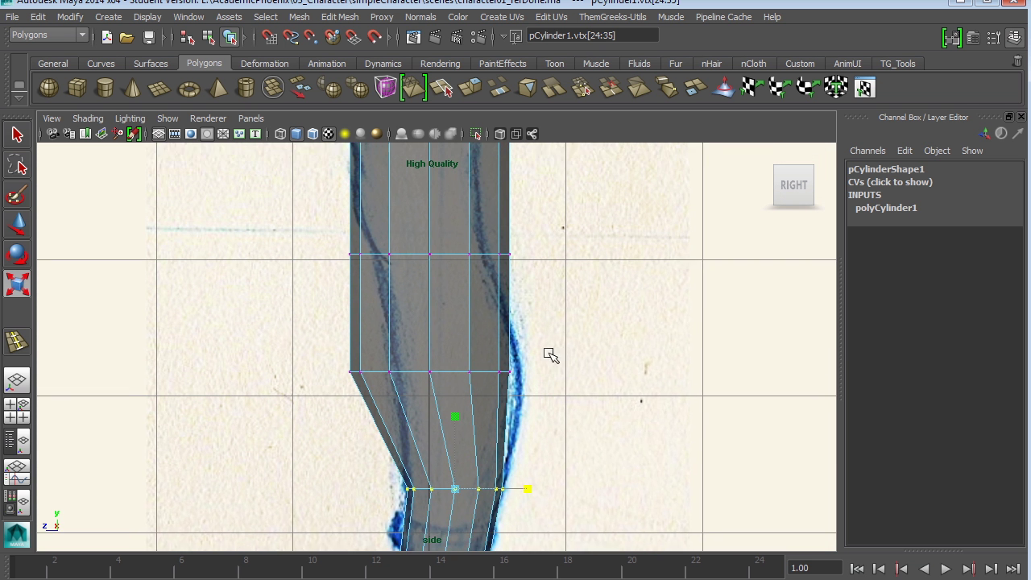
{"action": "right_click_drag", "start_coordinate": [550, 354], "coordinate": [615, 377], "text": "alt"}
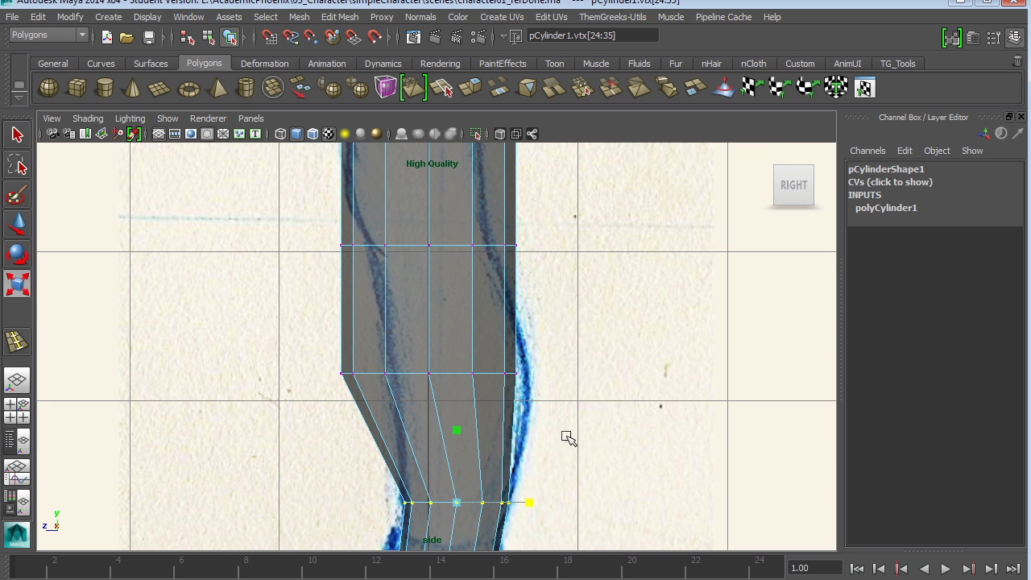
{"action": "left_click_drag", "start_coordinate": [497, 379], "coordinate": [329, 342]}
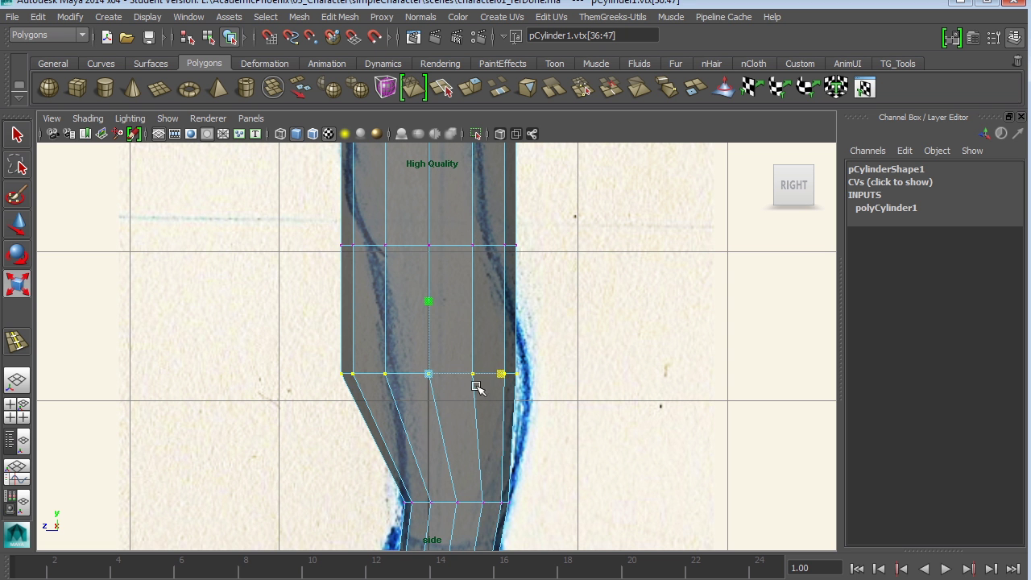
{"action": "key", "text": "w"}
{"action": "middle_click_drag", "start_coordinate": [375, 373], "coordinate": [404, 372]}
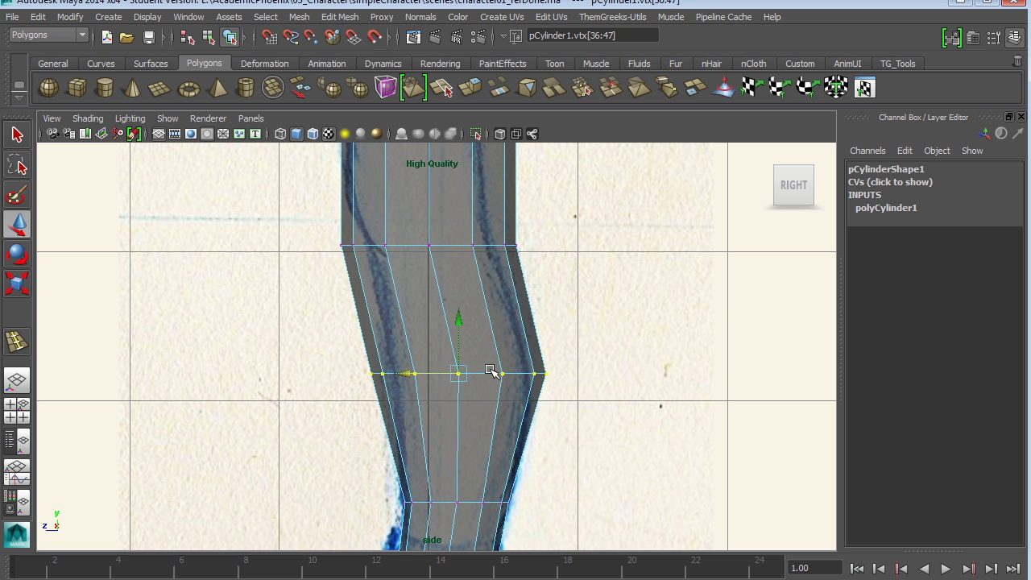
{"action": "left_click_drag", "start_coordinate": [529, 373], "coordinate": [519, 373]}
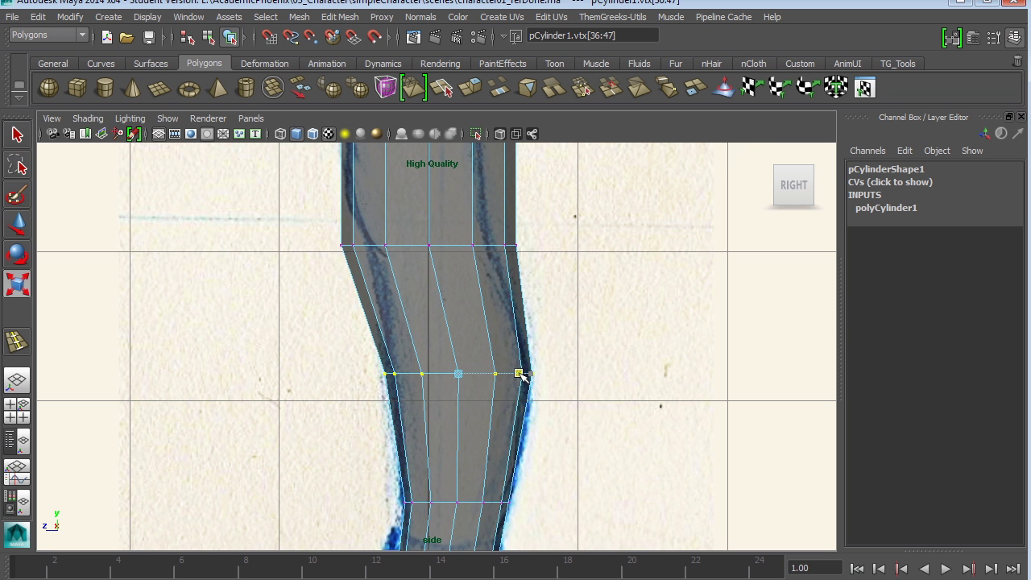
- Narrow the knee ring's depth to match the drawn knee in the side view
{"action": "middle_click_drag", "start_coordinate": [555, 253], "coordinate": [582, 339], "text": "alt"}
{"action": "left_click_drag", "start_coordinate": [582, 338], "coordinate": [332, 293]}
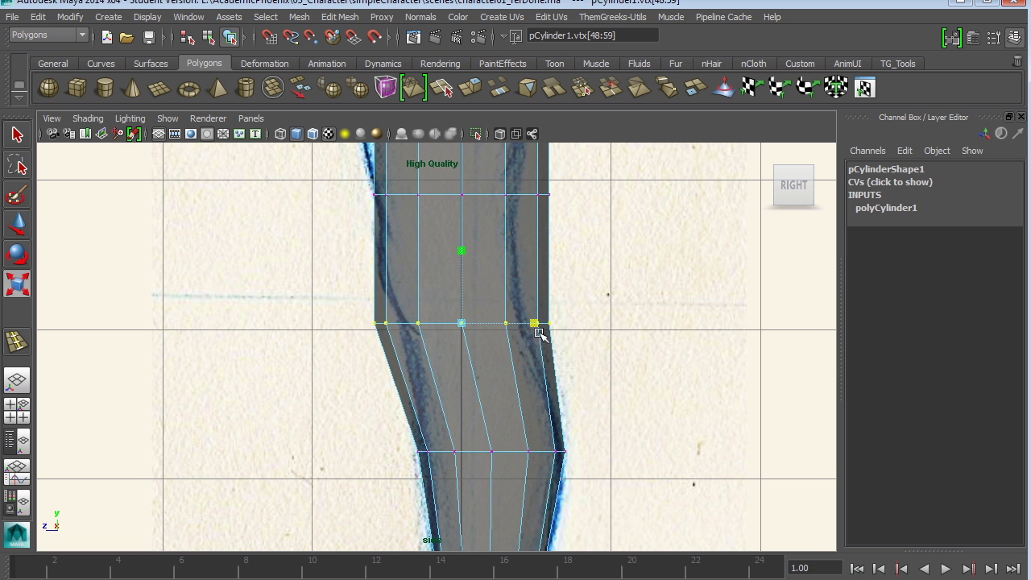
{"action": "left_click_drag", "start_coordinate": [538, 323], "coordinate": [528, 325]}
{"action": "key", "text": "w"}
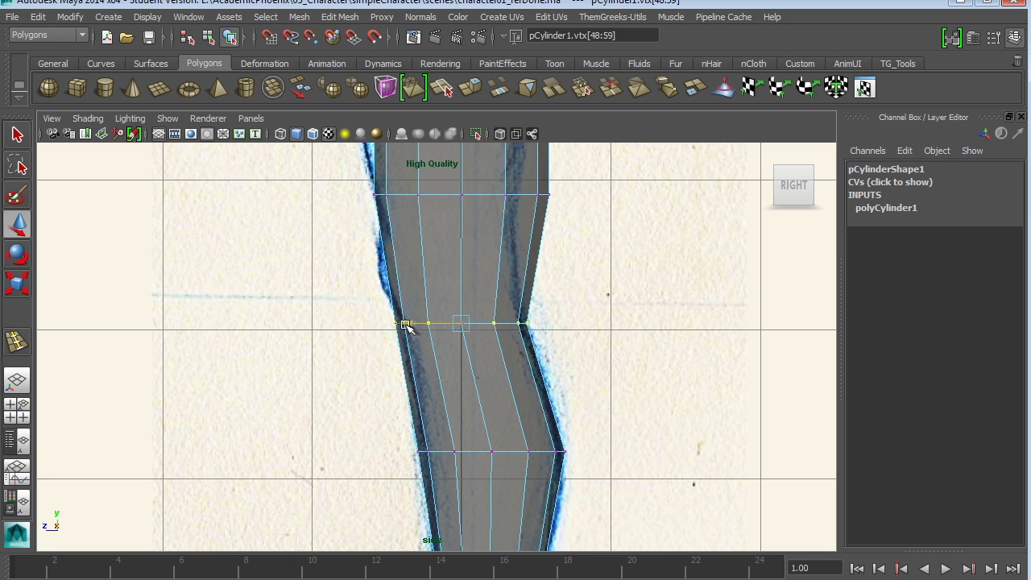
- Narrow the depth of the ring above the knee and shift it forward onto the drawn lower thigh
{"action": "middle_click_drag", "start_coordinate": [546, 235], "coordinate": [602, 403], "text": "alt"}
{"action": "left_click_drag", "start_coordinate": [605, 405], "coordinate": [411, 360]}
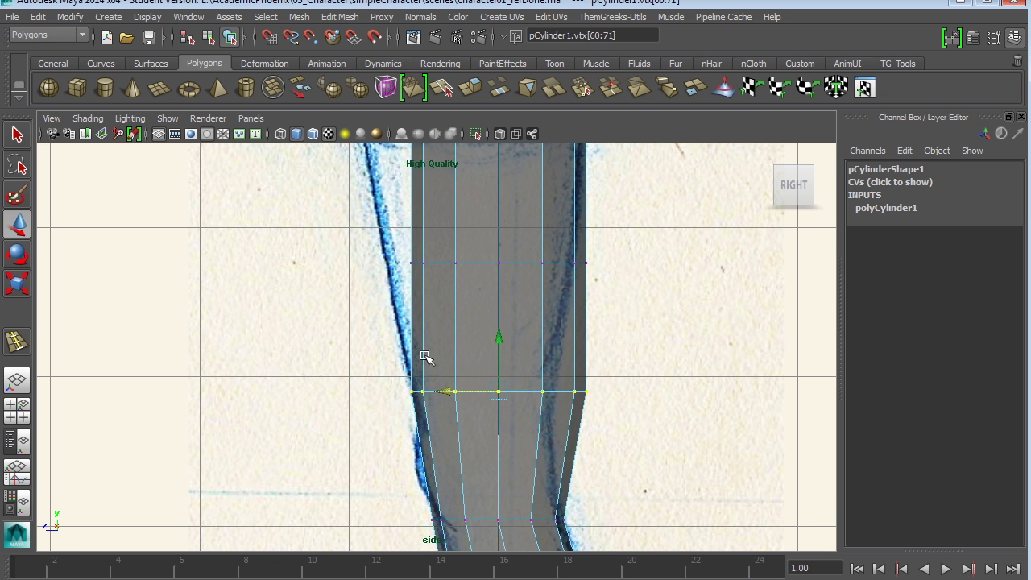
{"action": "left_click_drag", "start_coordinate": [573, 393], "coordinate": [557, 392]}
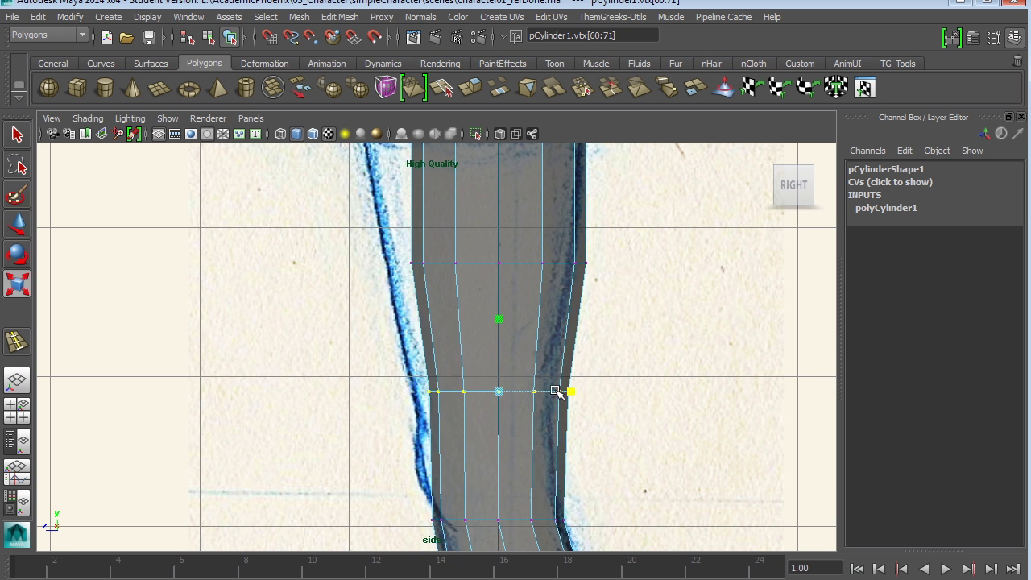
{"action": "key", "text": "w"}
{"action": "left_click_drag", "start_coordinate": [442, 391], "coordinate": [425, 392]}
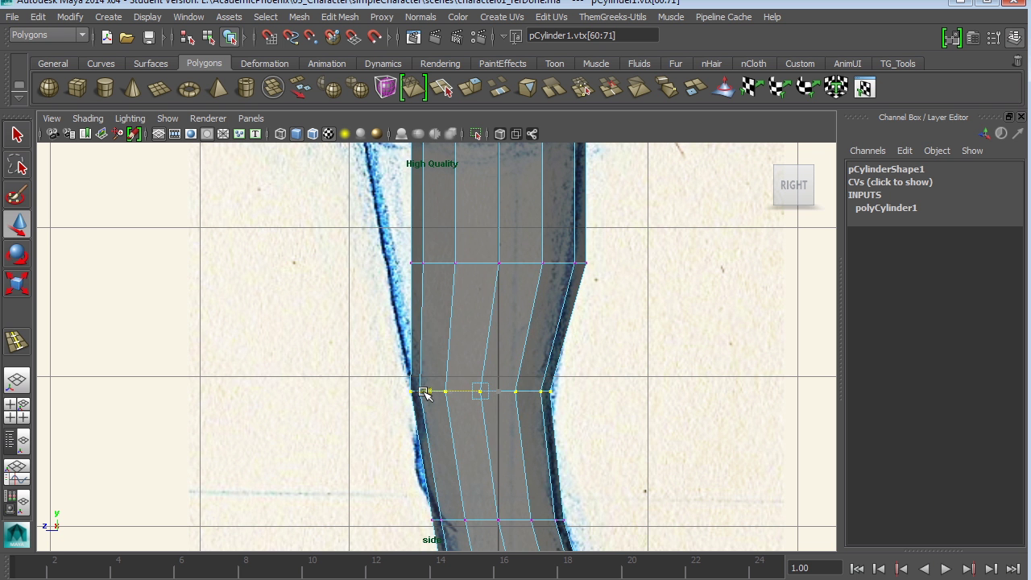
- Widen the mid-thigh ring's depth and shift it forward to match the drawn thigh in the side view
{"action": "middle_click_drag", "start_coordinate": [559, 333], "coordinate": [575, 450], "text": "alt"}
{"action": "left_click_drag", "start_coordinate": [616, 401], "coordinate": [375, 334]}
{"action": "key", "text": "r"}
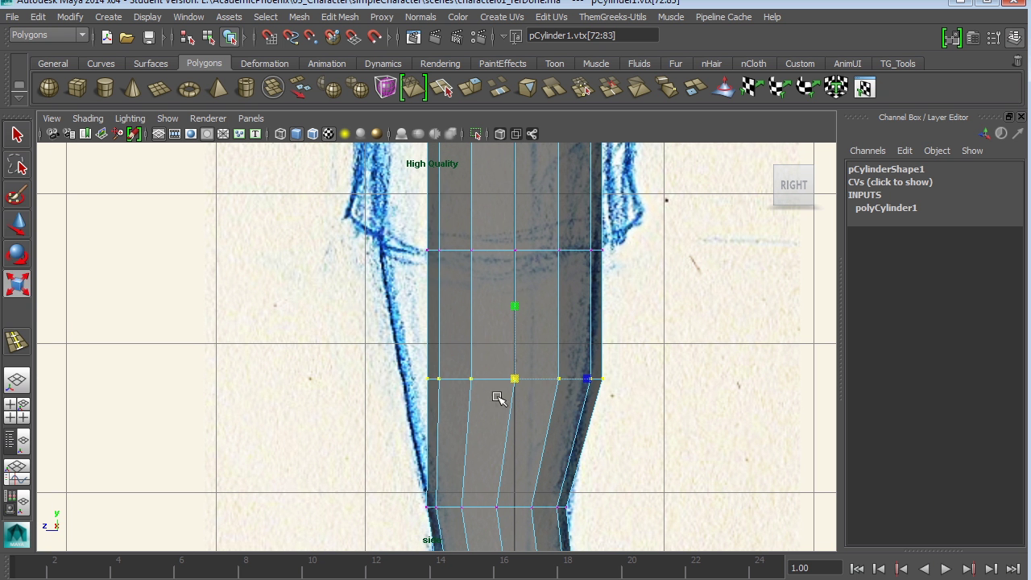
{"action": "left_click_drag", "start_coordinate": [587, 378], "coordinate": [609, 385]}
{"action": "key", "text": "w"}
{"action": "left_click_drag", "start_coordinate": [461, 381], "coordinate": [437, 382]}
{"action": "key", "text": "r"}
{"action": "left_click_drag", "start_coordinate": [563, 378], "coordinate": [561, 380]}
{"action": "key", "text": "w"}
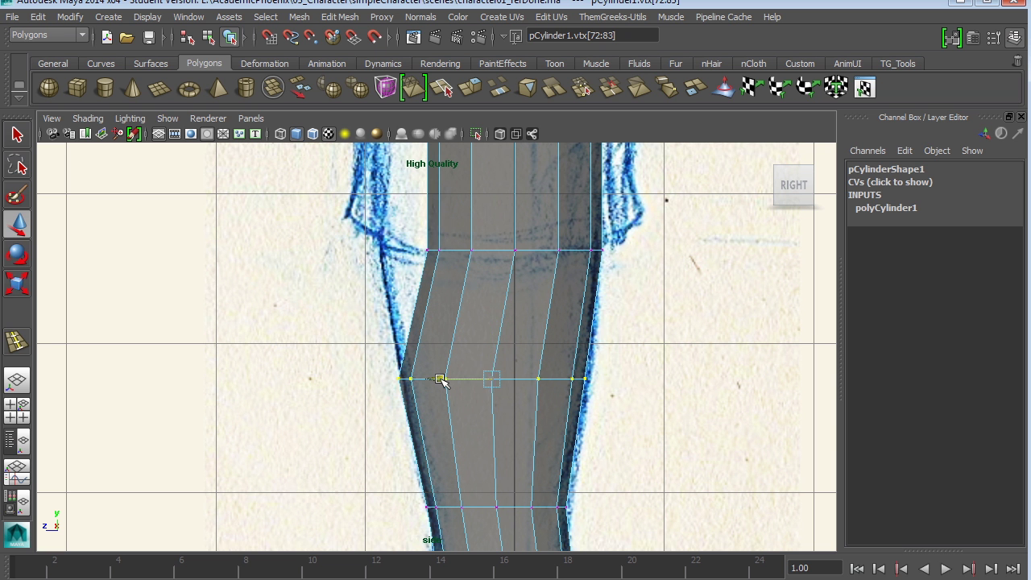
{"action": "left_click_drag", "start_coordinate": [439, 379], "coordinate": [442, 379]}
- Widen the depth of the ring at the shorts' hem and move it forward onto the drawn thigh outline
{"action": "middle_click_drag", "start_coordinate": [495, 300], "coordinate": [506, 399], "text": "alt"}
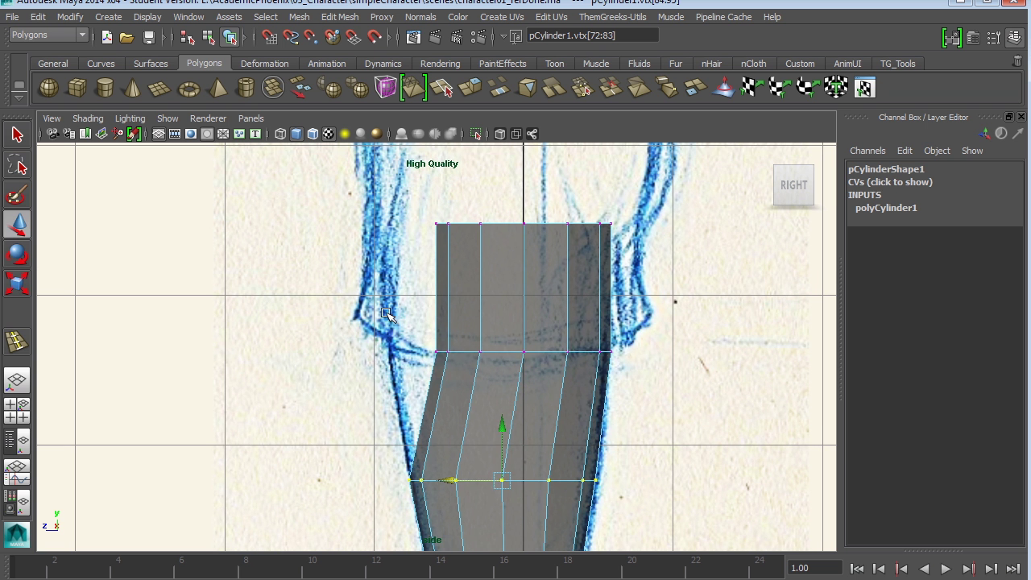
{"action": "key", "text": "r"}
{"action": "left_click_drag", "start_coordinate": [386, 312], "coordinate": [617, 351]}
{"action": "key", "text": "w"}
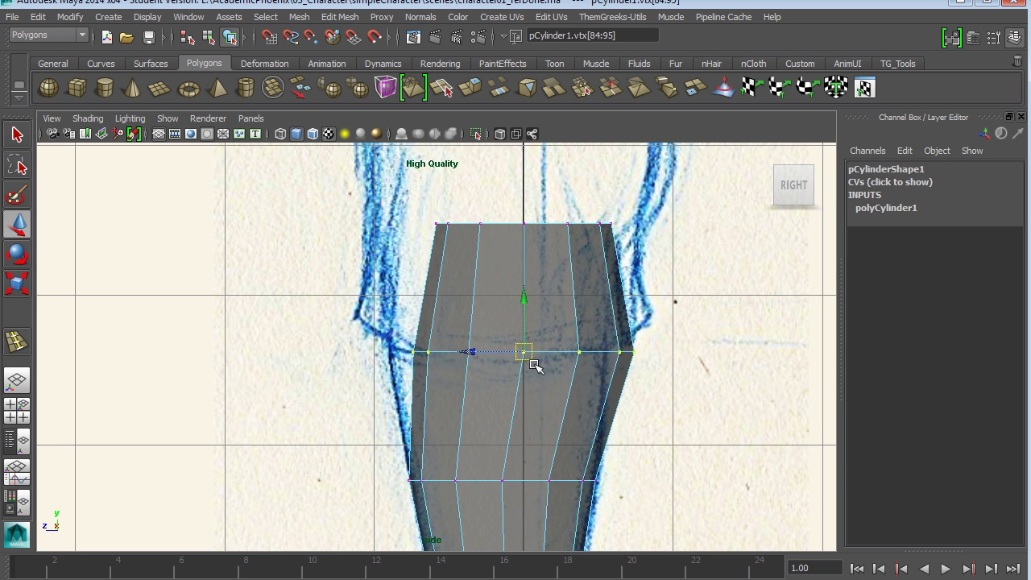
{"action": "middle_click_drag", "start_coordinate": [467, 352], "coordinate": [441, 356]}
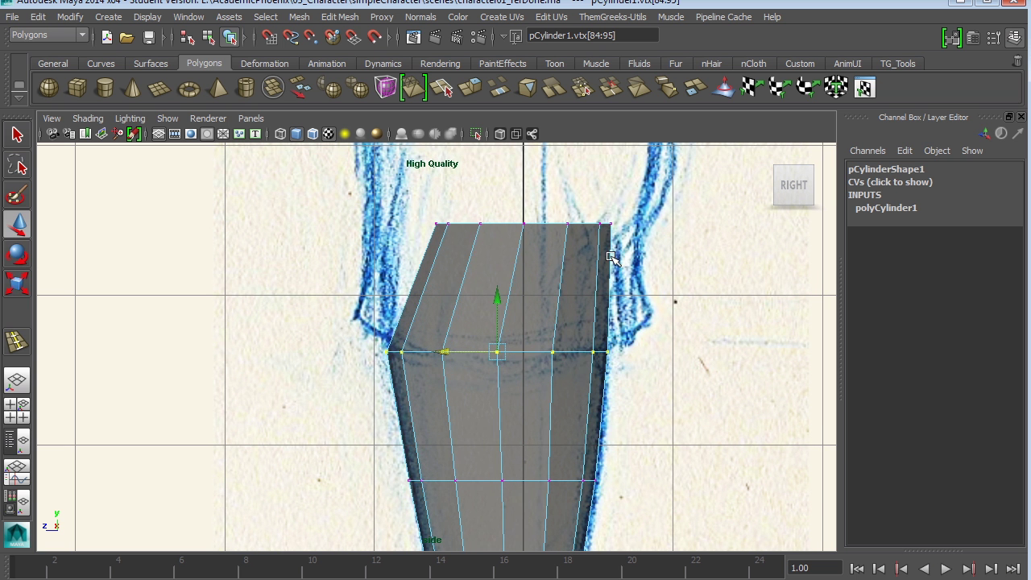
- Widen the top ring's depth and shift it forward to fit inside the drawn shorts in the side view
{"action": "left_click_drag", "start_coordinate": [626, 251], "coordinate": [426, 196]}
{"action": "middle_click_drag", "start_coordinate": [542, 266], "coordinate": [539, 347], "text": "alt"}
{"action": "key", "text": "r"}
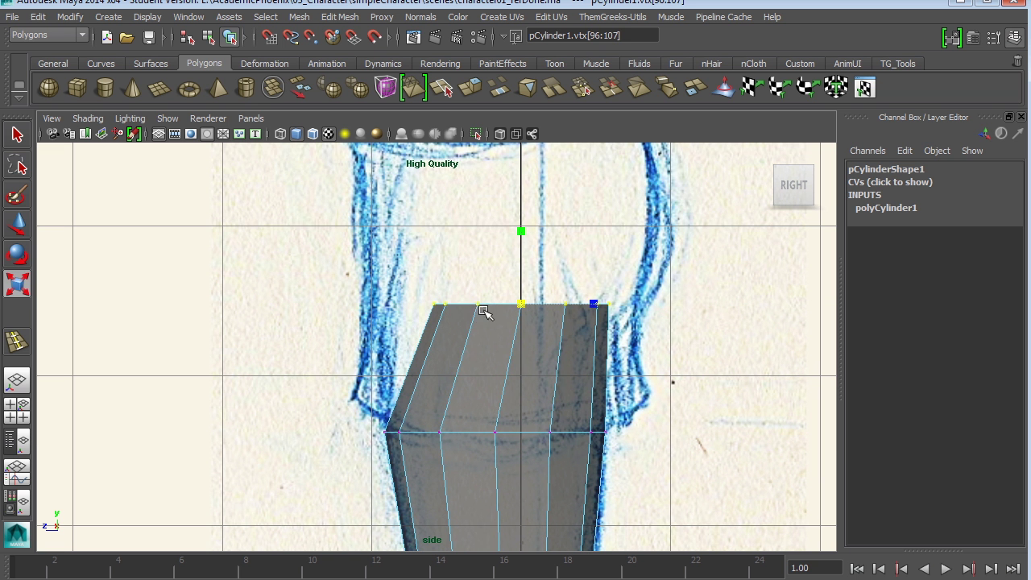
{"action": "left_click_drag", "start_coordinate": [599, 299], "coordinate": [637, 314]}
{"action": "key", "text": "w"}
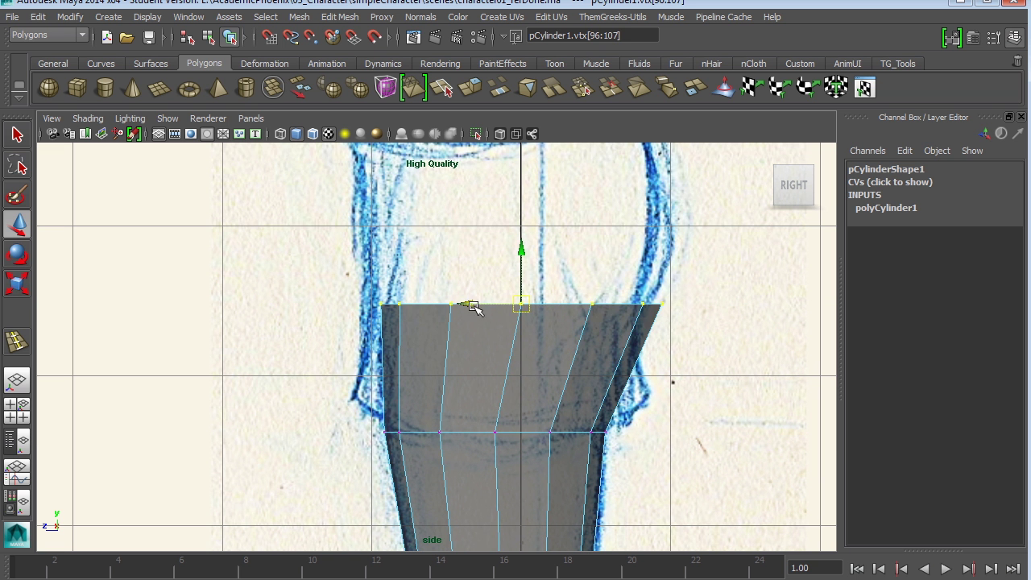
{"action": "left_click_drag", "start_coordinate": [473, 307], "coordinate": [451, 304]}
{"action": "key", "text": "r"}
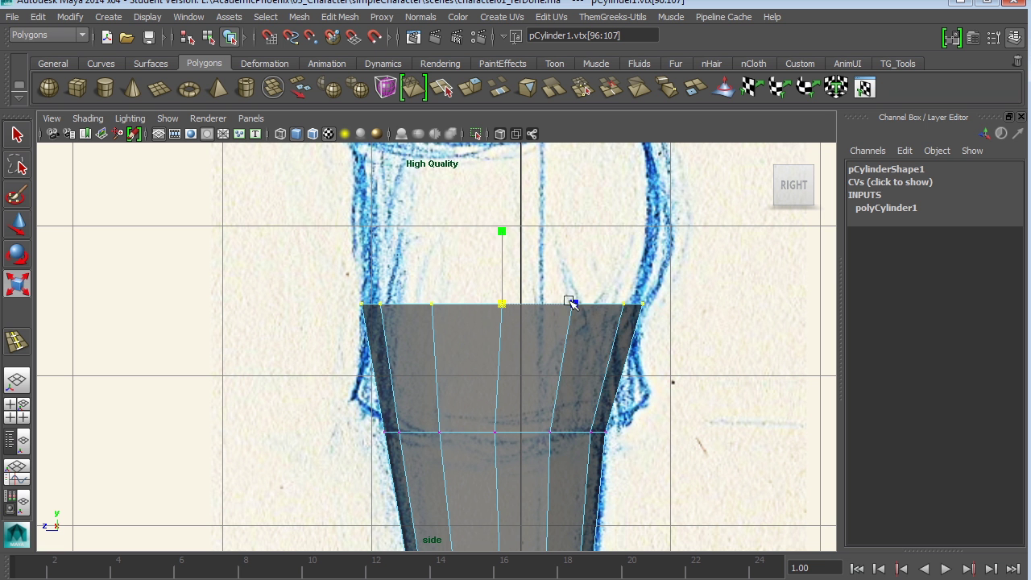
{"action": "left_click_drag", "start_coordinate": [570, 302], "coordinate": [569, 302]}
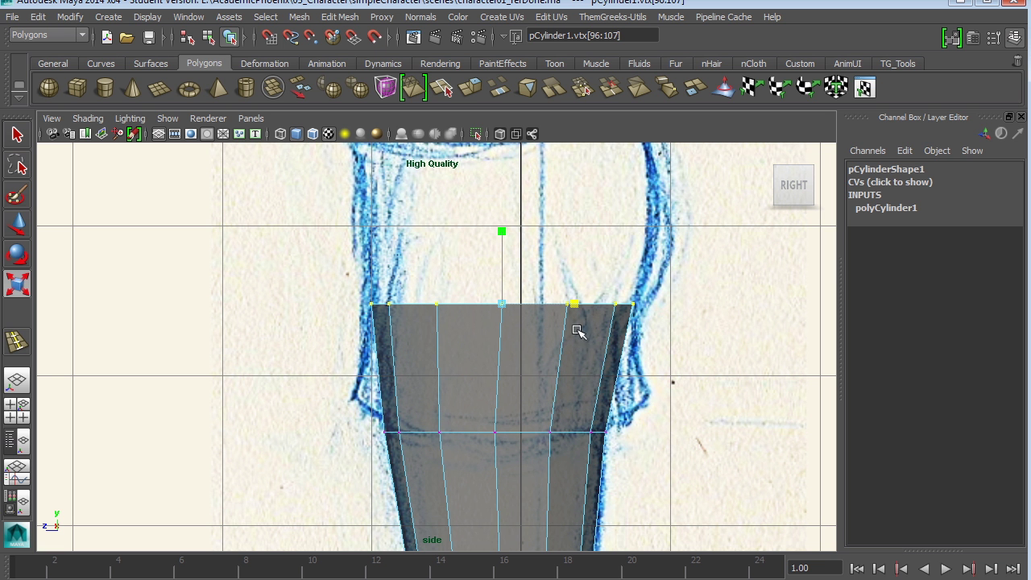
- In the front view, insert an edge loop between the calf bulge and the sock cuff and widen it to the drawn calf outline
{"action": "scroll", "coordinate": [617, 419], "scroll_direction": "down", "scroll_amount": 6}
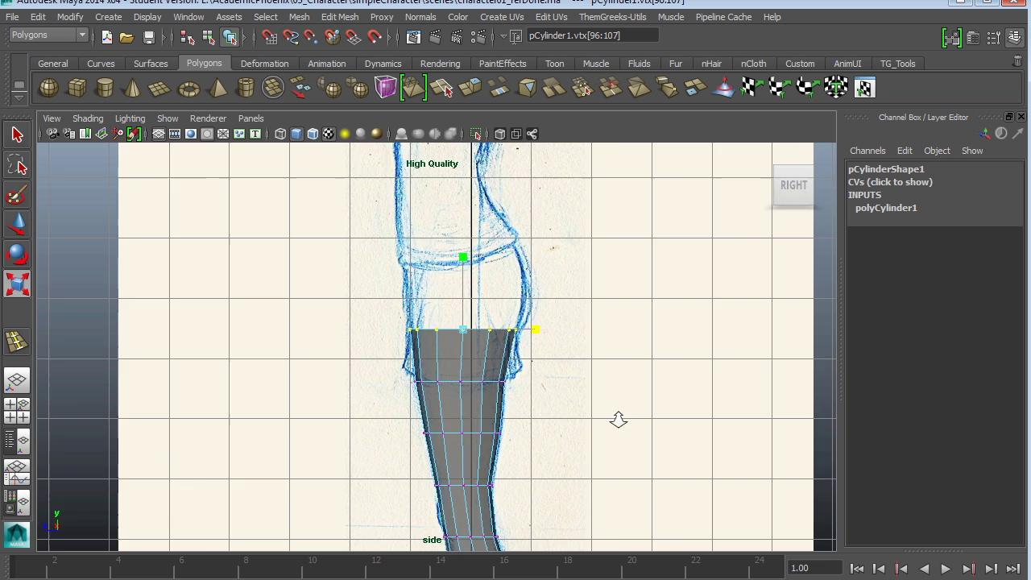
{"action": "key", "text": "space"}
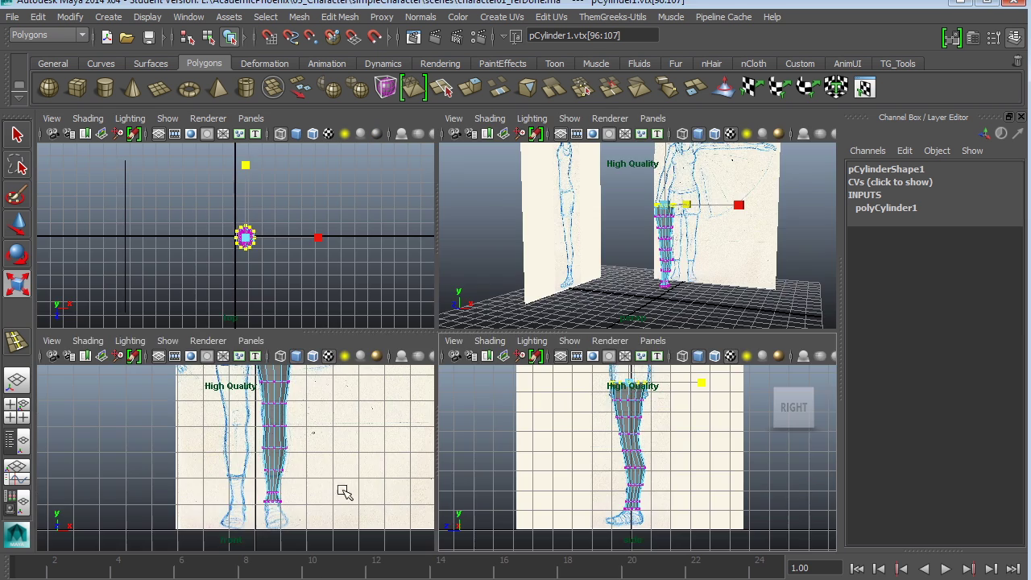
{"action": "key", "text": "space"}
{"action": "scroll", "coordinate": [427, 467], "scroll_direction": "up", "scroll_amount": 5}
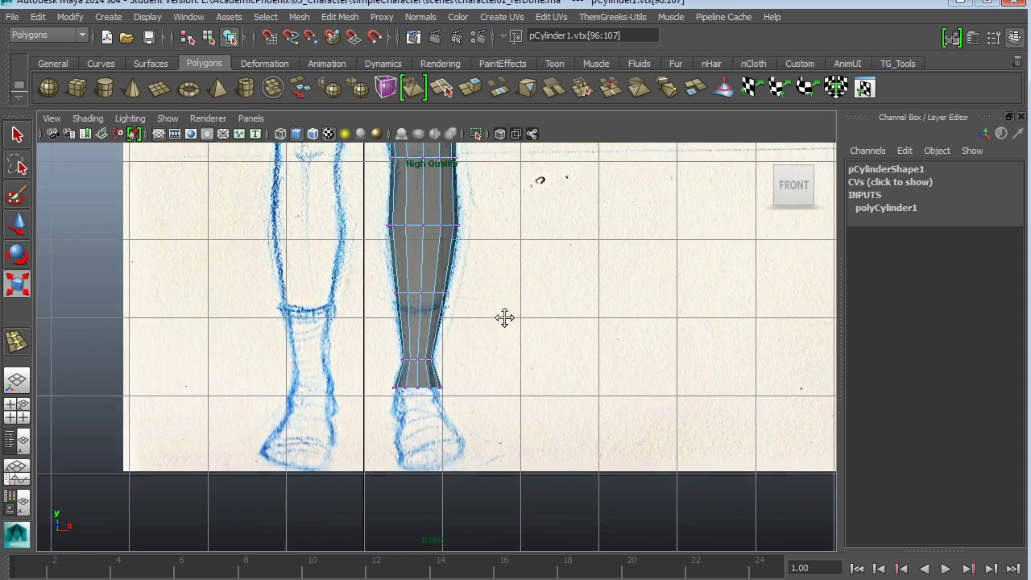
{"action": "scroll", "coordinate": [668, 414], "scroll_direction": "up", "scroll_amount": 6}
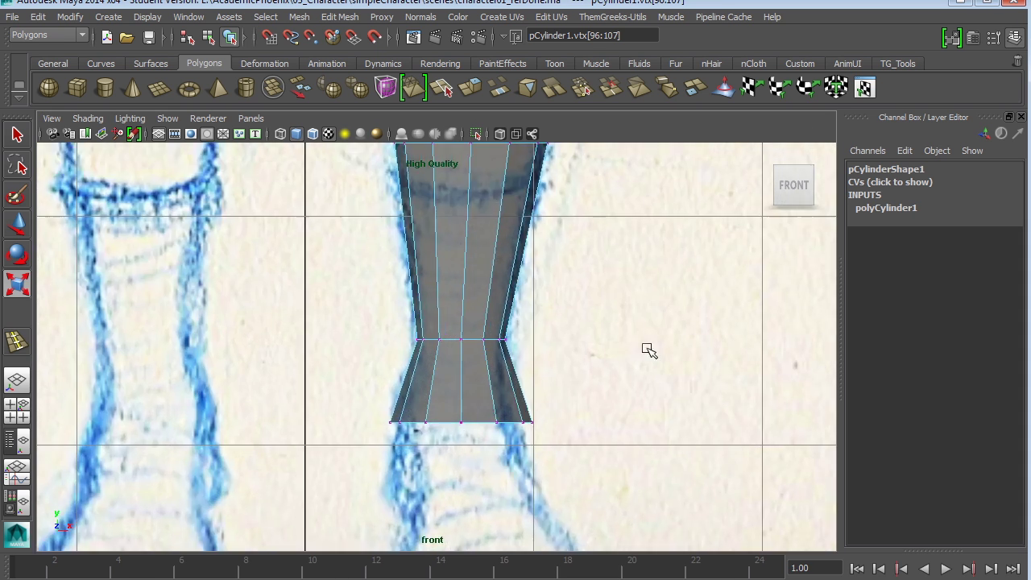
{"action": "middle_click_drag", "start_coordinate": [649, 351], "coordinate": [666, 374], "text": "alt"}
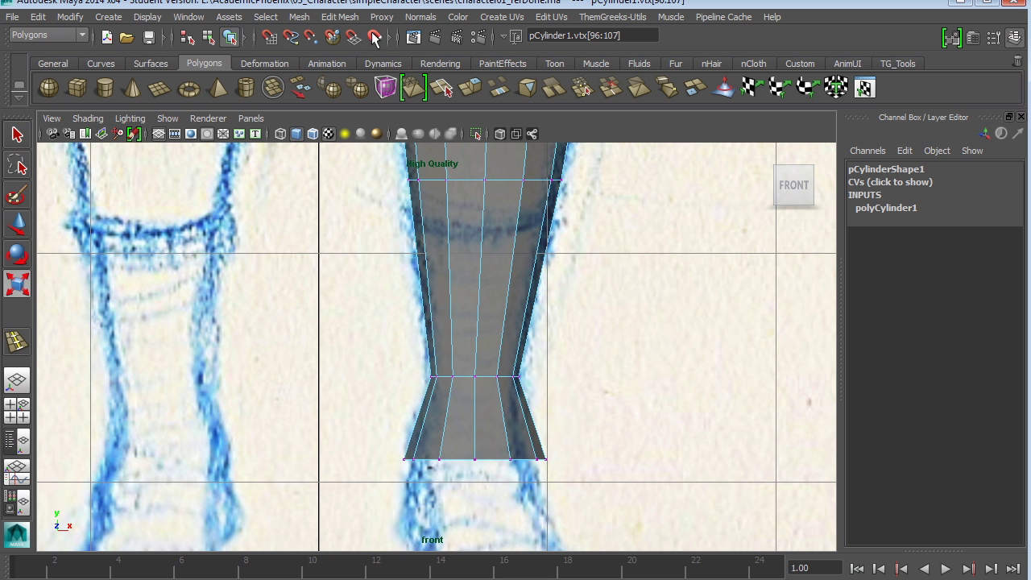
{"action": "left_click", "coordinate": [341, 17]}
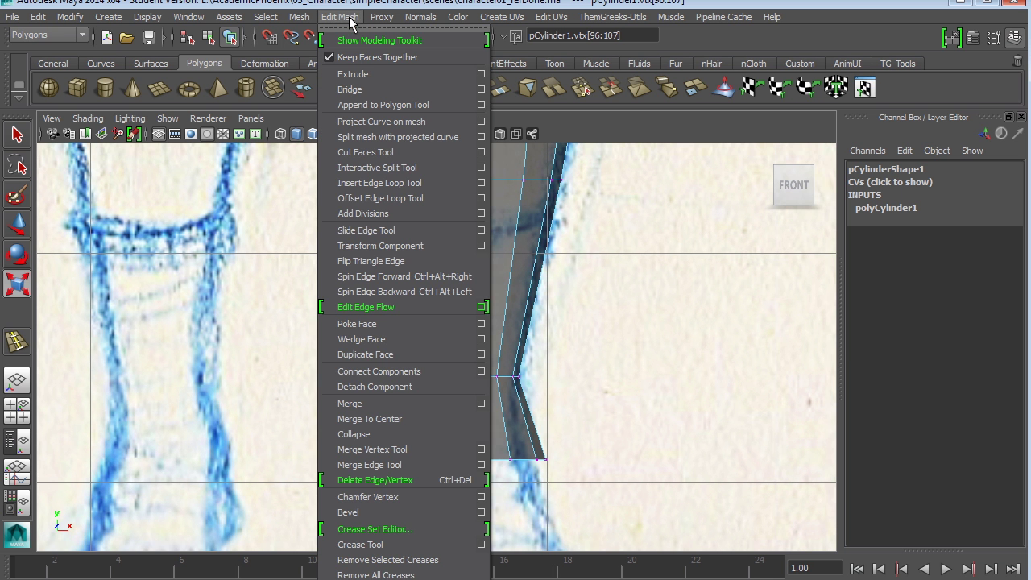
{"action": "left_click", "coordinate": [436, 182]}
{"action": "scroll", "coordinate": [672, 315], "scroll_direction": "up", "scroll_amount": 5}
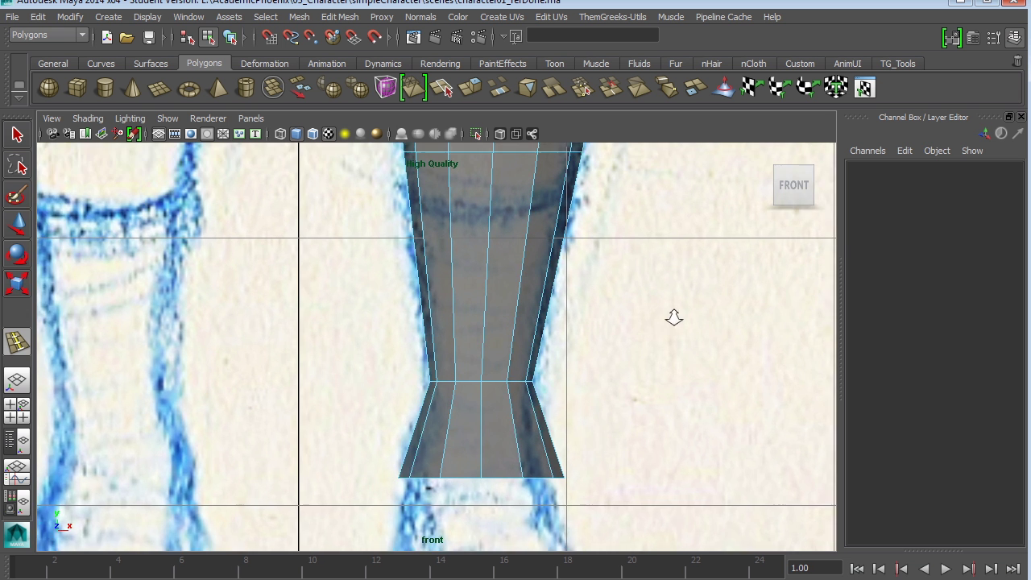
{"action": "scroll", "coordinate": [572, 287], "scroll_direction": "up", "scroll_amount": 2}
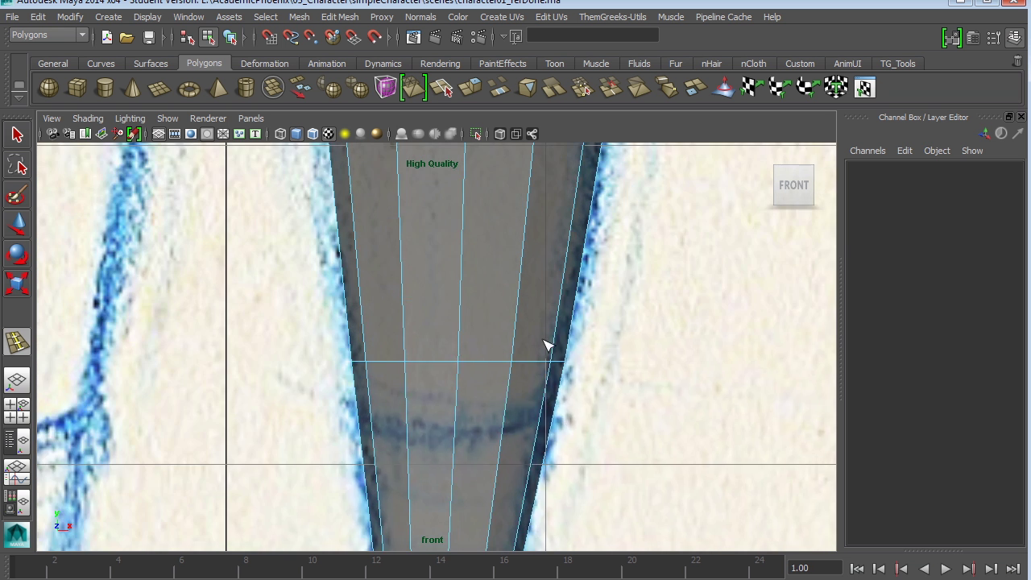
{"action": "middle_click_drag", "start_coordinate": [542, 339], "coordinate": [516, 435], "text": "alt"}
{"action": "left_click", "coordinate": [580, 359]}
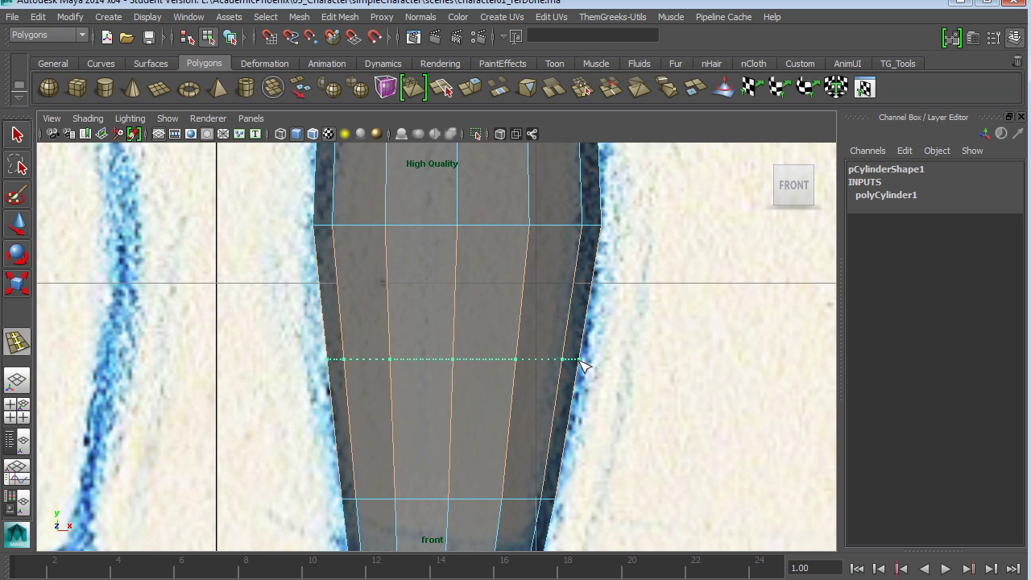
{"action": "key", "text": "w"}
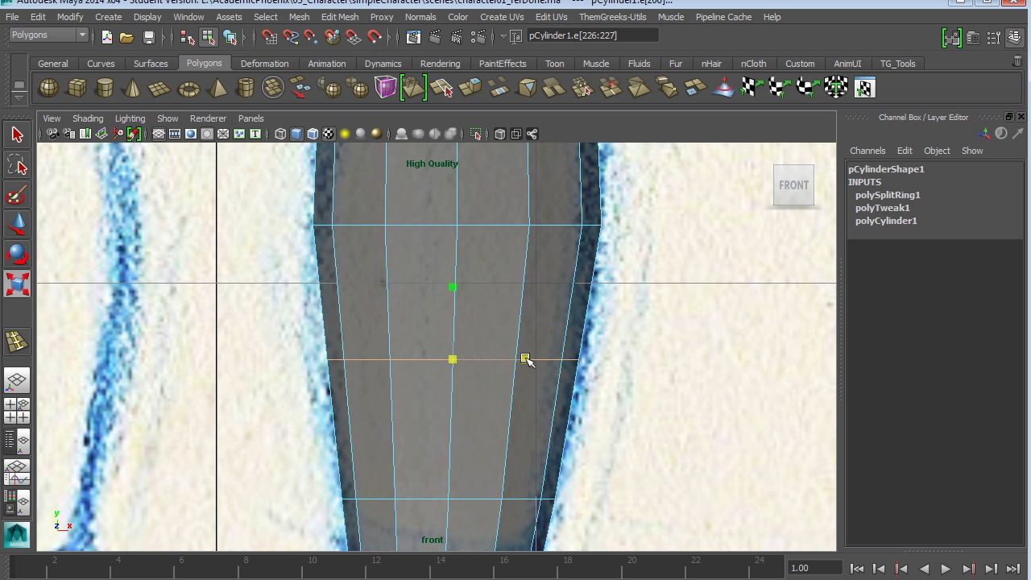
{"action": "left_click_drag", "start_coordinate": [525, 359], "coordinate": [529, 359]}
- Insert an edge loop on the upper calf below the knee and scale its width to the front drawing
{"action": "middle_click_drag", "start_coordinate": [587, 319], "coordinate": [596, 483], "text": "alt"}
{"action": "middle_click_drag", "start_coordinate": [562, 359], "coordinate": [551, 397], "text": "alt"}
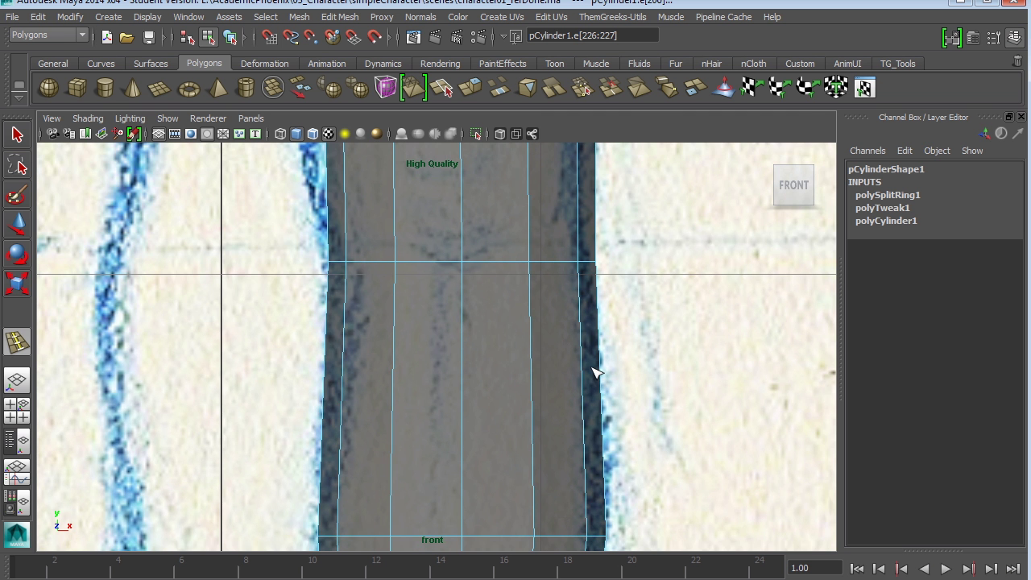
{"action": "scroll", "coordinate": [626, 354], "scroll_direction": "down", "scroll_amount": 3}
{"action": "mouse_move", "coordinate": [545, 306]}
{"action": "middle_mouse_down", "text": "alt"}
{"action": "mouse_move", "coordinate": [534, 375]}
{"action": "mouse_move", "coordinate": [545, 274]}
{"action": "middle_mouse_up", "text": "alt"}
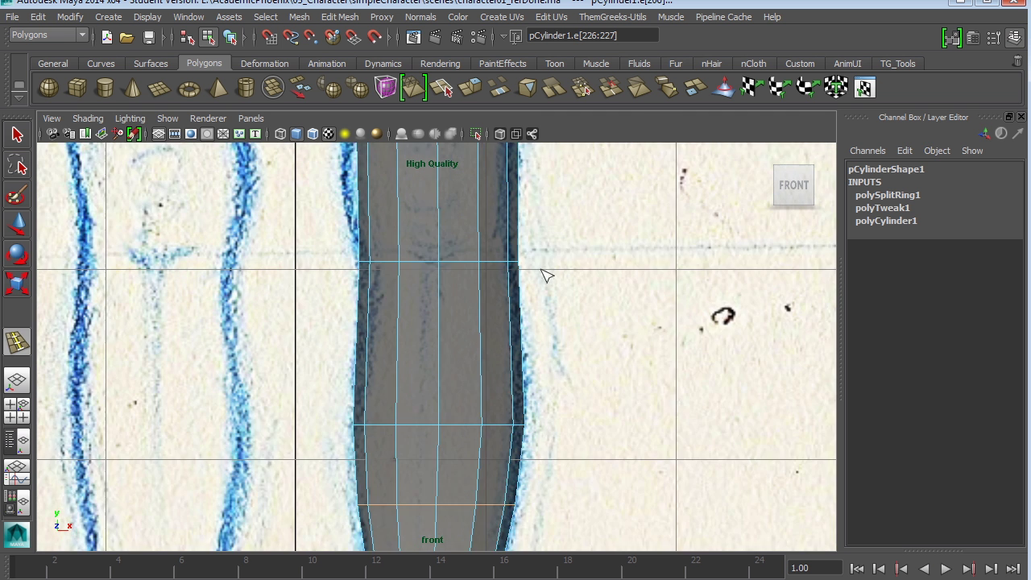
{"action": "scroll", "coordinate": [594, 330], "scroll_direction": "up", "scroll_amount": 3}
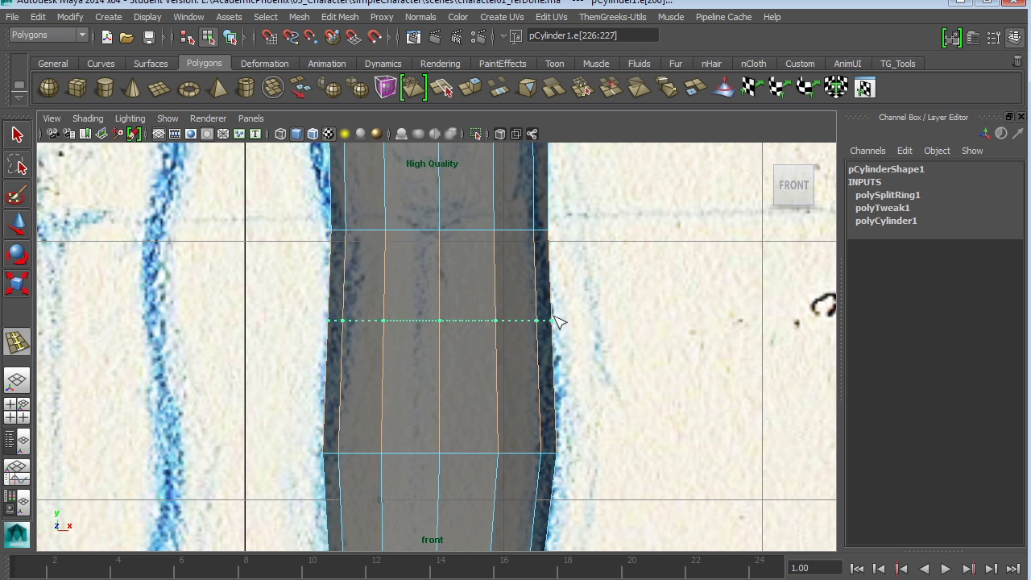
{"action": "left_click", "coordinate": [556, 320]}
{"action": "key", "text": "r"}
{"action": "left_click_drag", "start_coordinate": [511, 322], "coordinate": [511, 322]}
- Insert an edge loop at the knee, shift it inward and widen it to match the drawn knee in the front view
{"action": "middle_click_drag", "start_coordinate": [535, 311], "coordinate": [538, 451], "text": "alt"}
{"action": "middle_click_drag", "start_coordinate": [514, 336], "coordinate": [467, 450], "text": "alt"}
{"action": "scroll", "coordinate": [561, 377], "scroll_direction": "up", "scroll_amount": 1}
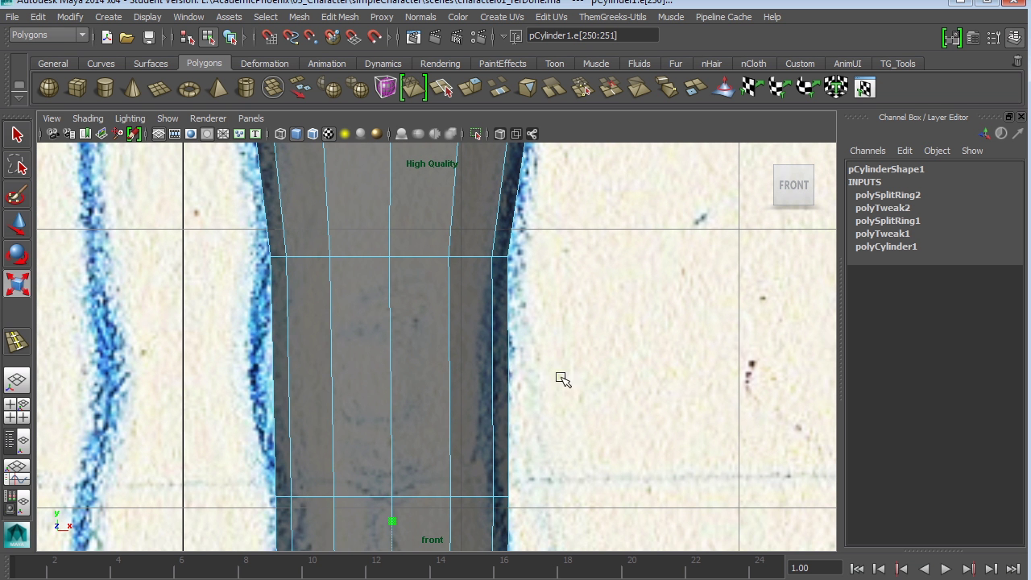
{"action": "key", "text": "y"}
{"action": "left_click", "coordinate": [516, 396]}
{"action": "key", "text": "w"}
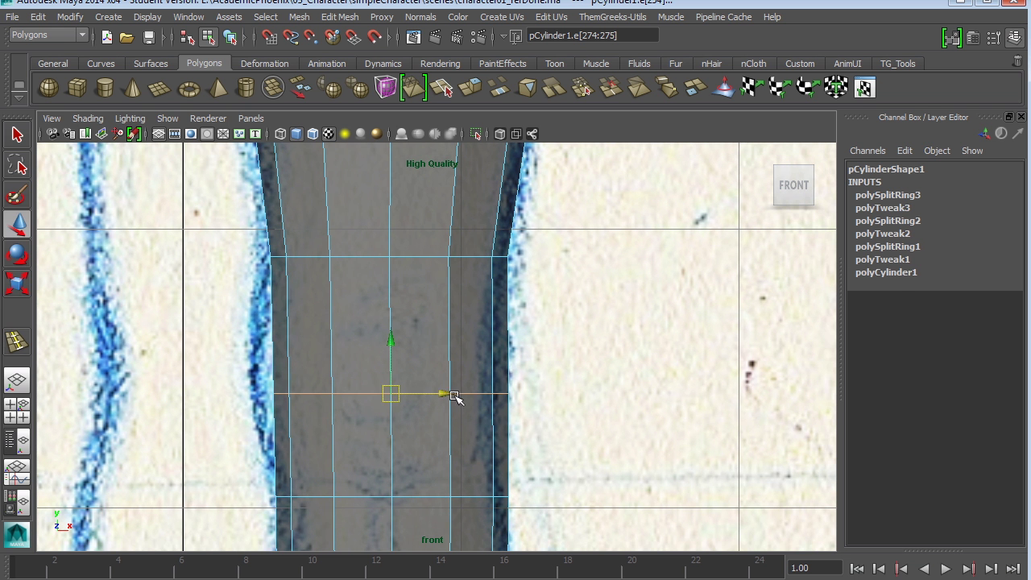
{"action": "mouse_move", "coordinate": [445, 393]}
{"action": "left_mouse_down"}
{"action": "mouse_move", "coordinate": [430, 392]}
{"action": "mouse_move", "coordinate": [451, 392]}
{"action": "left_mouse_up"}
{"action": "key", "text": "r"}
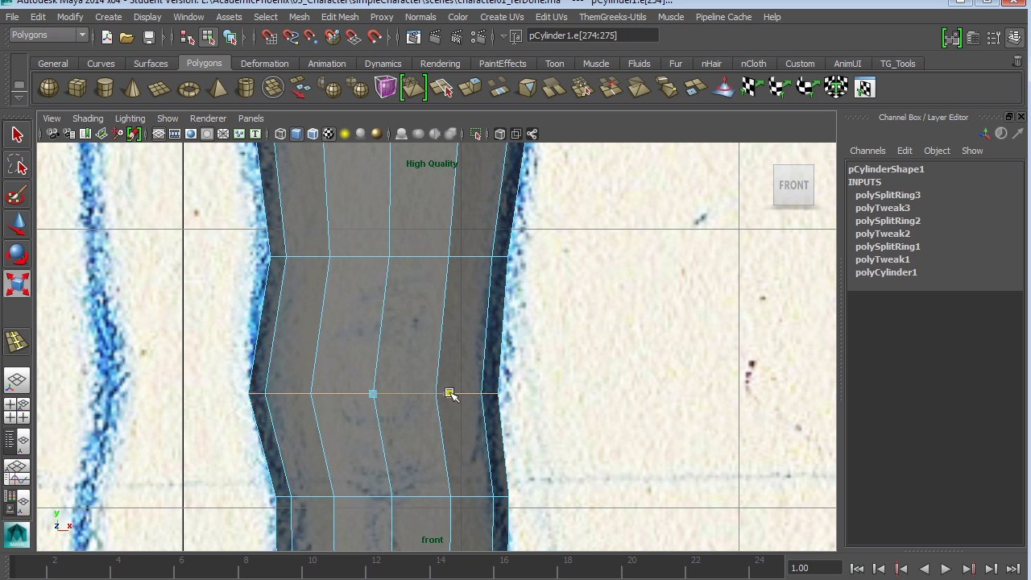
- Insert an edge loop above the new knee loop, then widen it and shift it inward to the drawn knee outline
{"action": "middle_click_drag", "start_coordinate": [515, 436], "coordinate": [541, 423], "text": "alt"}
{"action": "key", "text": "y"}
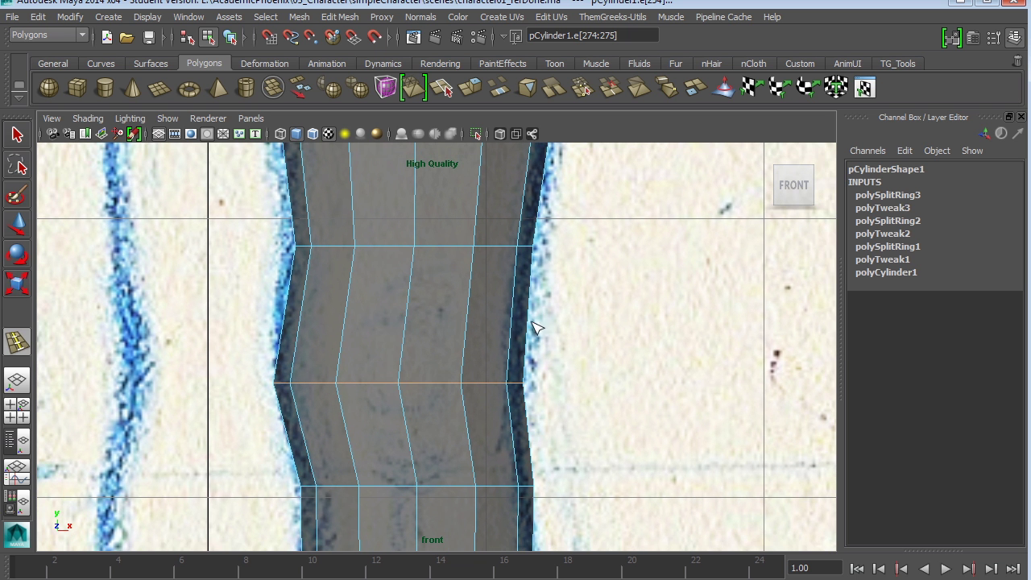
{"action": "left_click", "coordinate": [532, 317]}
{"action": "key", "text": "r"}
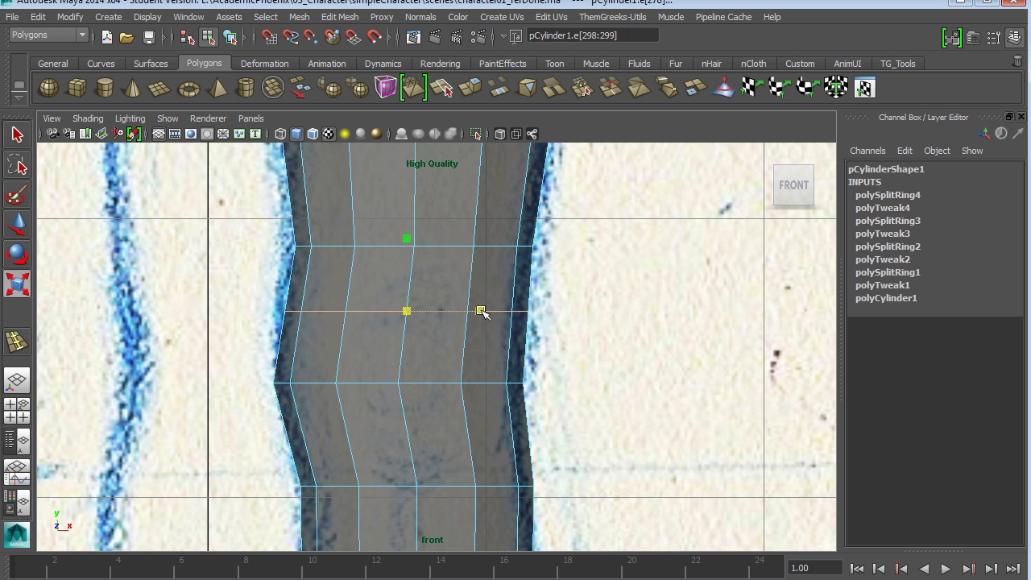
{"action": "left_click", "coordinate": [489, 312]}
{"action": "key", "text": "ctrl+z"}
{"action": "left_click_drag", "start_coordinate": [479, 310], "coordinate": [456, 310]}
{"action": "key", "text": "w"}
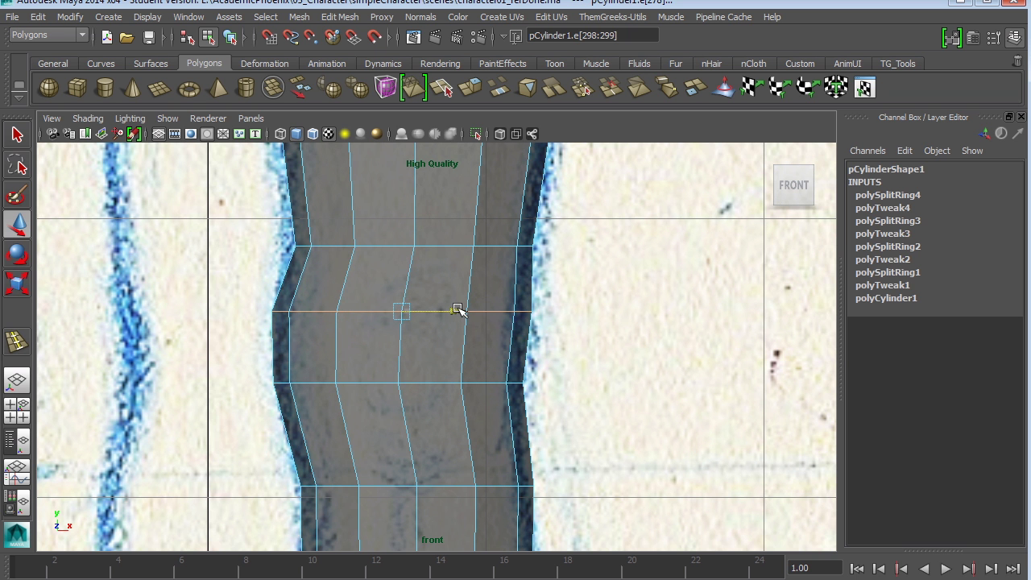
{"action": "key", "text": "r"}
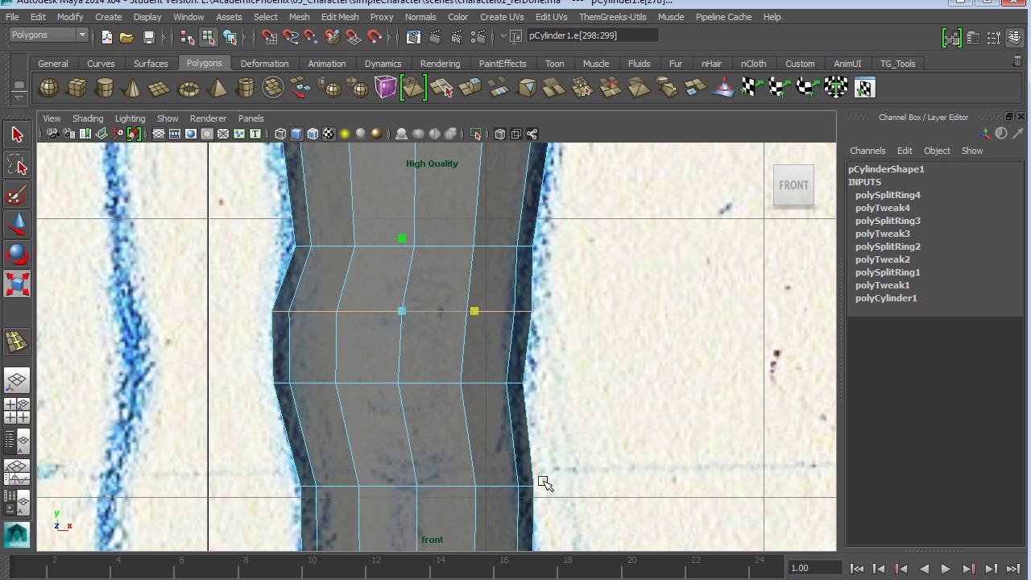
- Insert an edge loop at the lower knee, narrow it and shift it slightly inward to match the front drawing
{"action": "key", "text": "y"}
{"action": "left_click", "coordinate": [532, 451]}
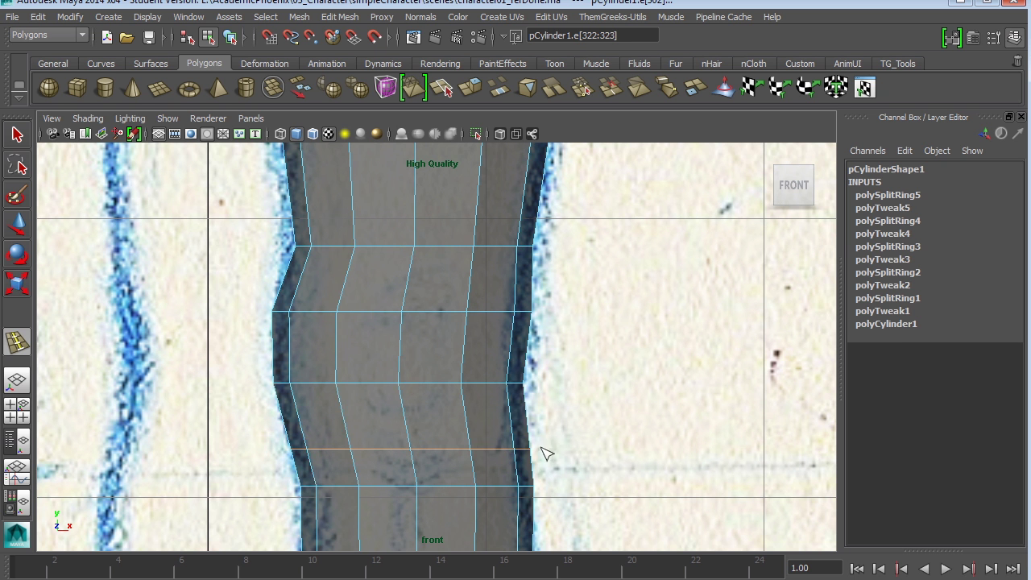
{"action": "key", "text": "r"}
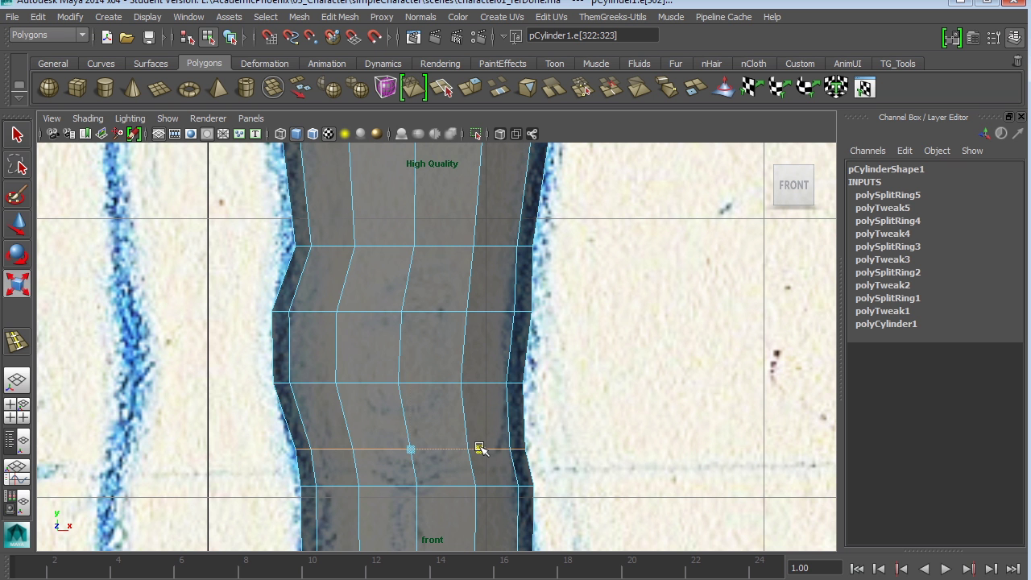
{"action": "key", "text": "w"}
{"action": "left_click_drag", "start_coordinate": [467, 449], "coordinate": [459, 449]}
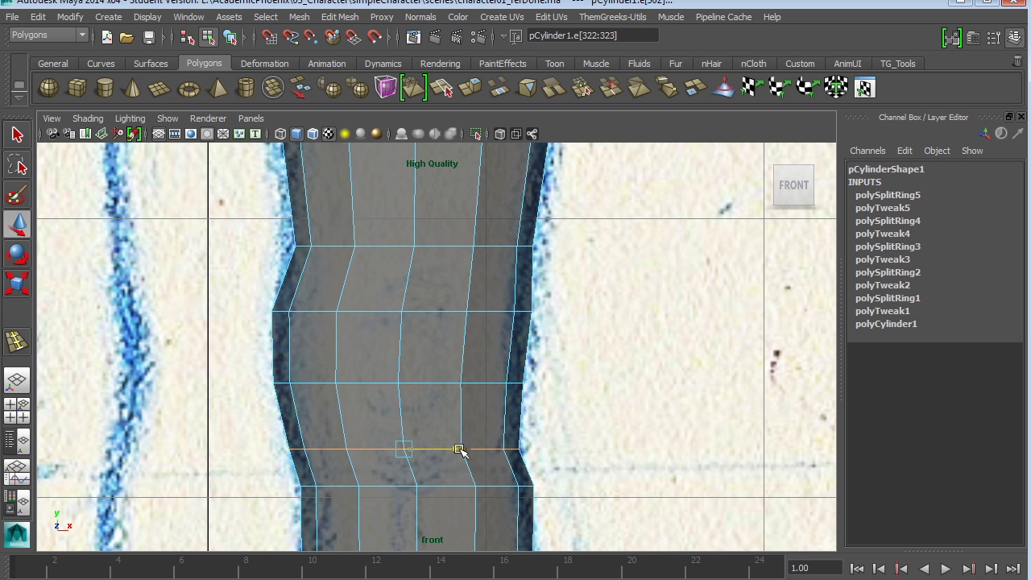
{"action": "key", "text": "ctrl+z"}
{"action": "key", "text": "ctrl+z"}
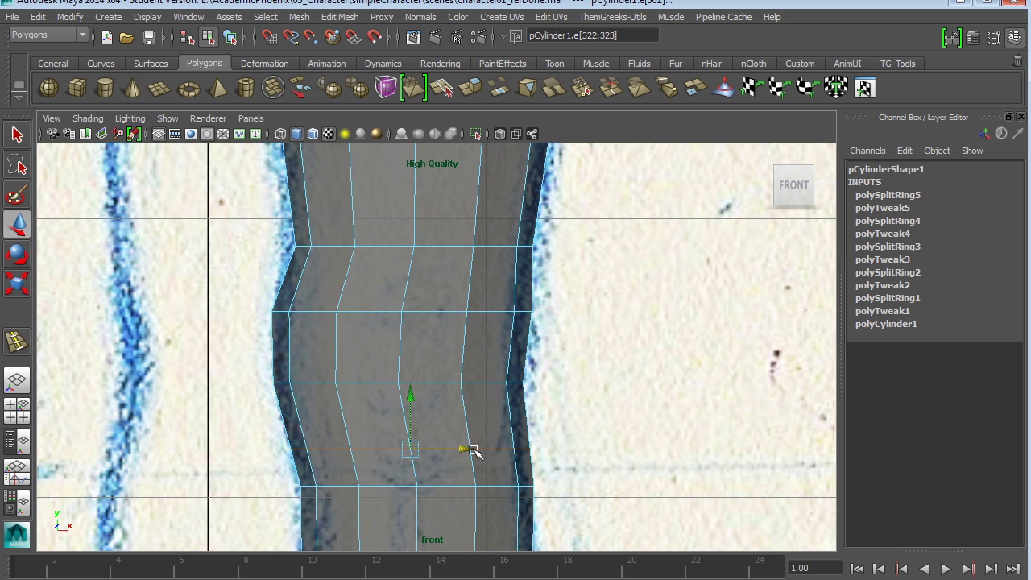
{"action": "mouse_move", "coordinate": [474, 449]}
{"action": "left_mouse_down"}
{"action": "mouse_move", "coordinate": [462, 448]}
{"action": "mouse_move", "coordinate": [482, 448]}
{"action": "left_mouse_up"}
{"action": "key", "text": "r"}
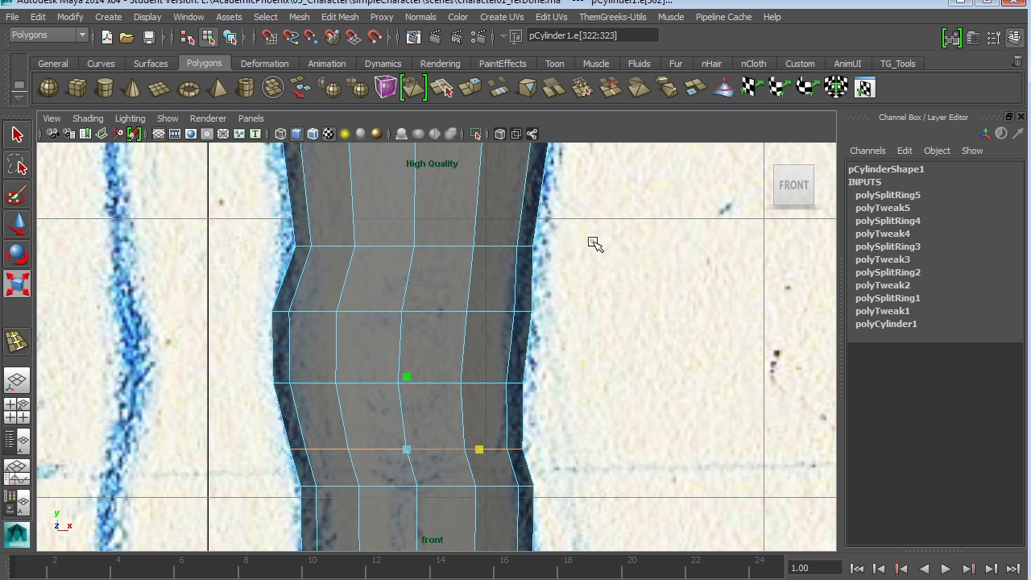
- Insert an edge loop on the lower thigh just above the knee and widen it slightly to match the front drawing
{"action": "middle_click_drag", "start_coordinate": [557, 278], "coordinate": [572, 471], "text": "alt"}
{"action": "scroll", "coordinate": [632, 352], "scroll_direction": "down", "scroll_amount": 3}
{"action": "middle_click_drag", "start_coordinate": [579, 315], "coordinate": [537, 368], "text": "alt"}
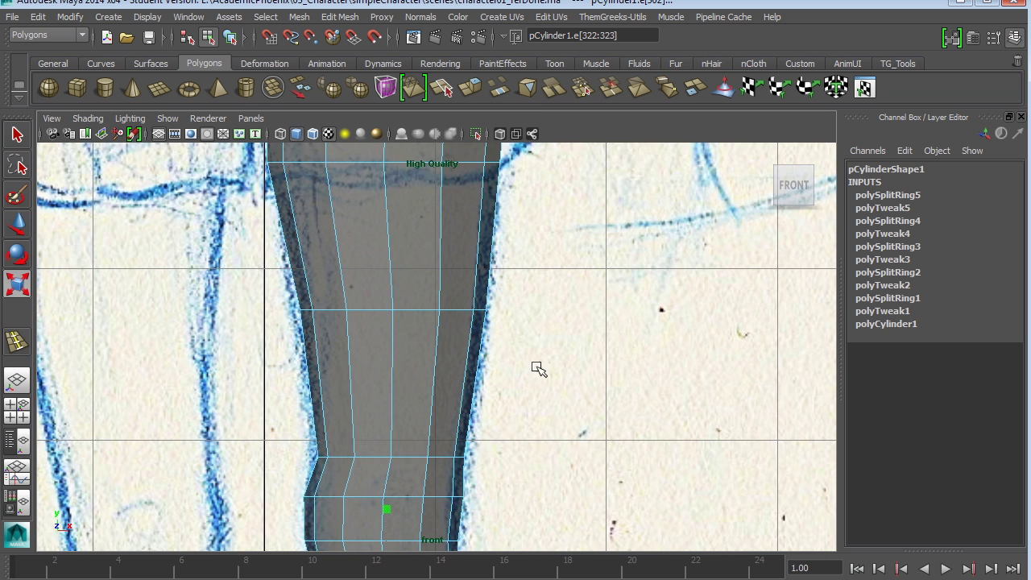
{"action": "scroll", "coordinate": [539, 368], "scroll_direction": "up", "scroll_amount": 2}
{"action": "left_click", "coordinate": [486, 400]}
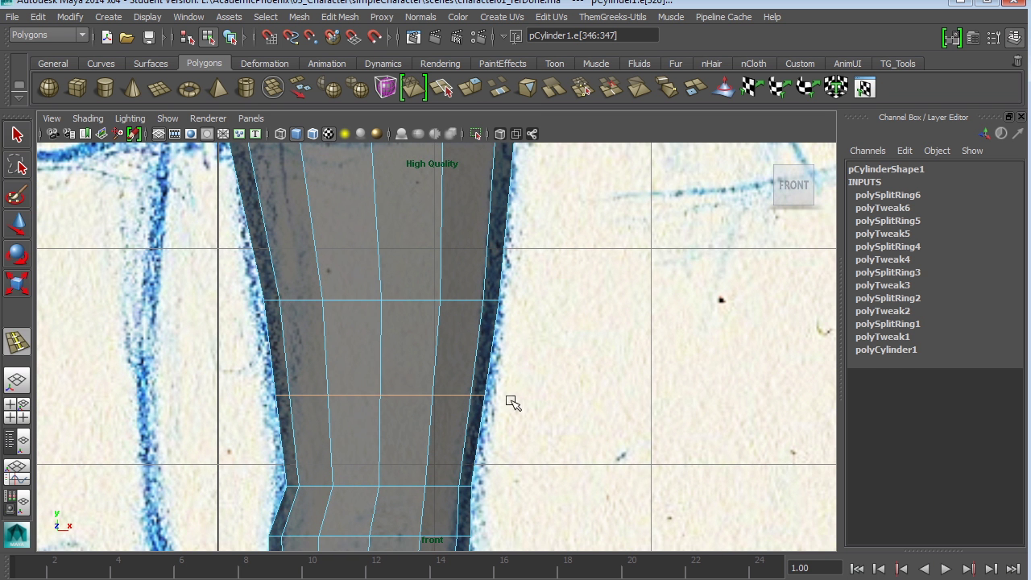
{"action": "key", "text": "w"}
{"action": "key", "text": "r"}
{"action": "left_click_drag", "start_coordinate": [451, 395], "coordinate": [456, 394]}
- Insert an edge loop on the thigh below the shorts hem and widen it slightly to the drawn outline
{"action": "middle_click_drag", "start_coordinate": [537, 316], "coordinate": [573, 459], "text": "alt"}
{"action": "key", "text": "y"}
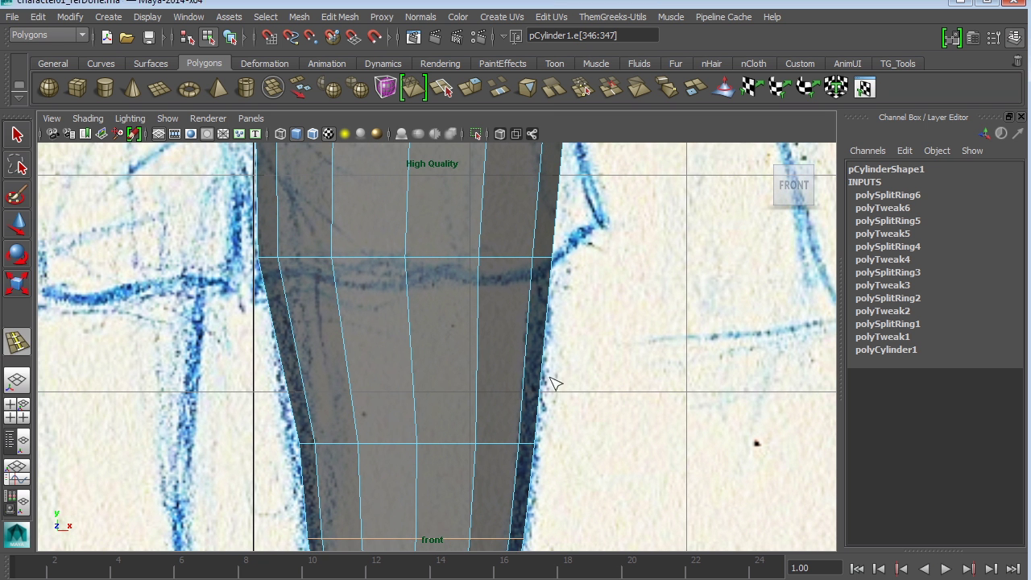
{"action": "left_click", "coordinate": [545, 372]}
{"action": "key", "text": "w"}
{"action": "key", "text": "r"}
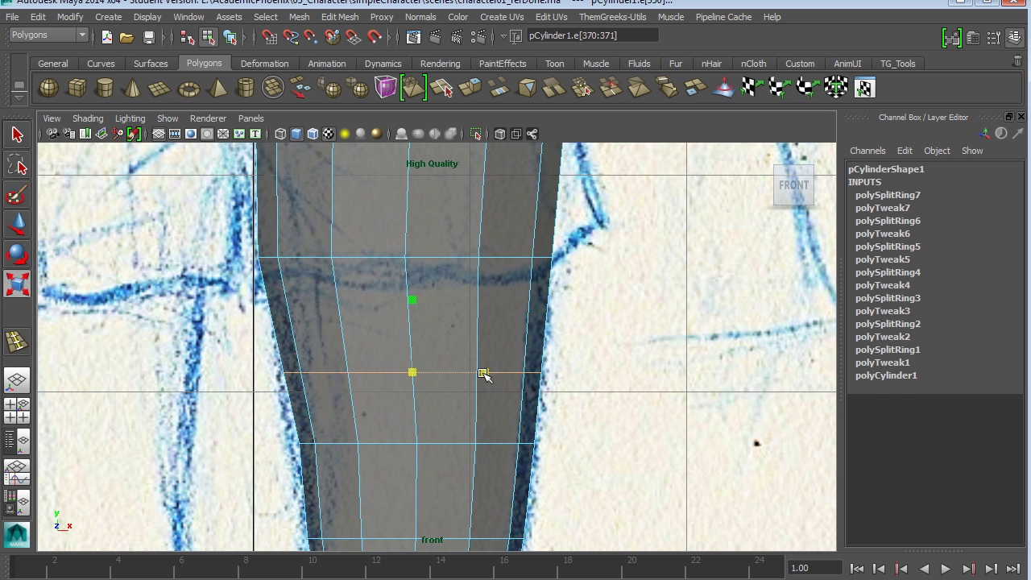
{"action": "left_click_drag", "start_coordinate": [486, 373], "coordinate": [489, 376]}
- Insert an edge loop between the ankle ring and the leg's bottom edge and narrow it to the front drawing
{"action": "middle_click_drag", "start_coordinate": [626, 267], "coordinate": [623, 383], "text": "alt"}
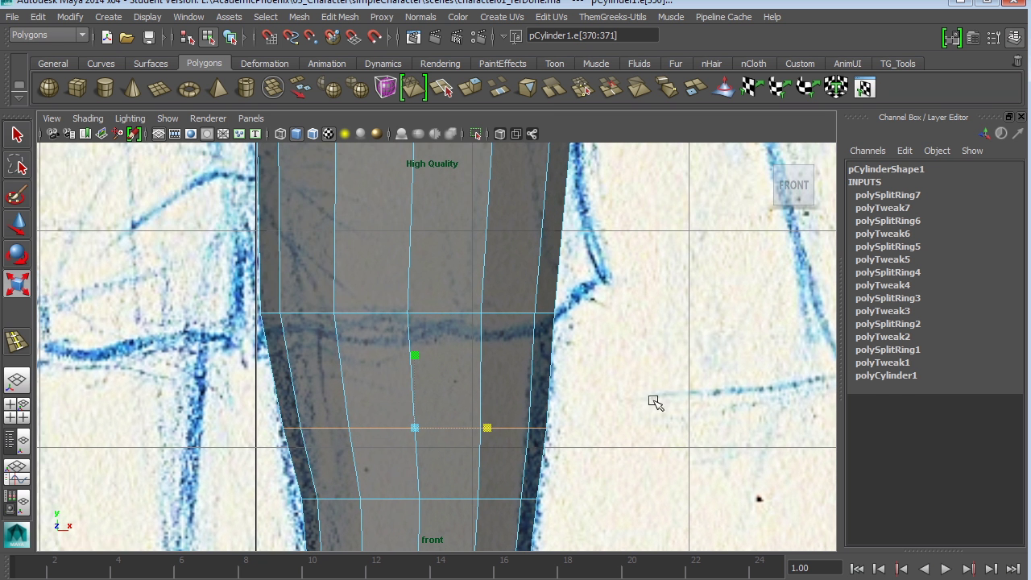
{"action": "right_click_drag", "start_coordinate": [670, 420], "coordinate": [513, 356], "text": "alt"}
{"action": "middle_click_drag", "start_coordinate": [545, 391], "coordinate": [553, 335], "text": "alt"}
{"action": "right_click_drag", "start_coordinate": [553, 336], "coordinate": [683, 388], "text": "alt"}
{"action": "middle_click_drag", "start_coordinate": [528, 454], "coordinate": [507, 369], "text": "alt"}
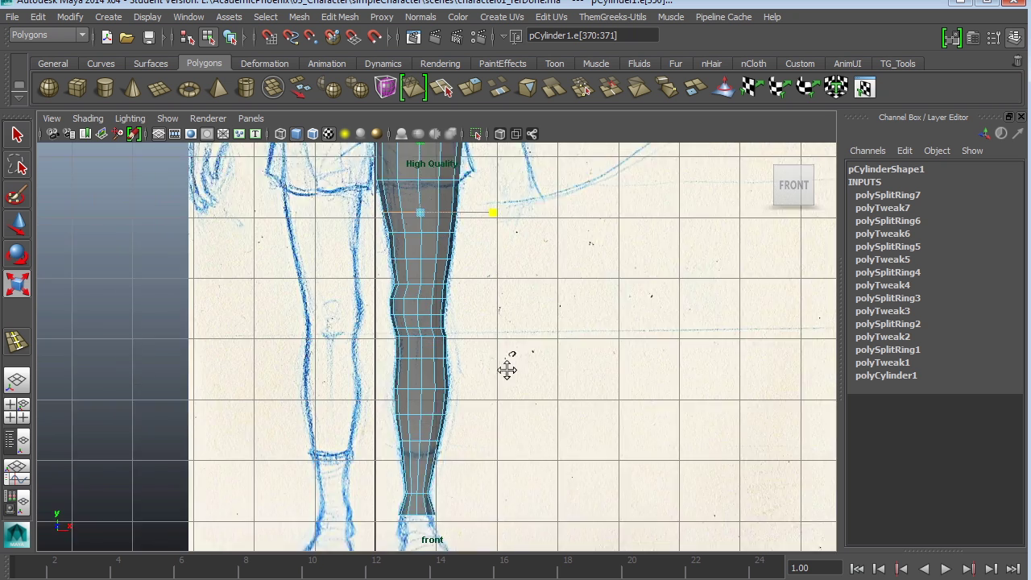
{"action": "mouse_move", "coordinate": [507, 370]}
{"action": "right_mouse_down", "text": "alt"}
{"action": "mouse_move", "coordinate": [716, 464]}
{"action": "mouse_move", "coordinate": [594, 313]}
{"action": "mouse_move", "coordinate": [645, 382]}
{"action": "mouse_move", "coordinate": [540, 396]}
{"action": "mouse_move", "coordinate": [731, 483]}
{"action": "mouse_move", "coordinate": [639, 421]}
{"action": "mouse_move", "coordinate": [679, 392]}
{"action": "mouse_move", "coordinate": [729, 411]}
{"action": "right_mouse_up", "text": "alt"}
{"action": "left_click", "coordinate": [519, 401]}
{"action": "key", "text": "w"}
{"action": "key", "text": "r"}
{"action": "left_click_drag", "start_coordinate": [427, 379], "coordinate": [396, 382]}
{"action": "key", "text": "w"}
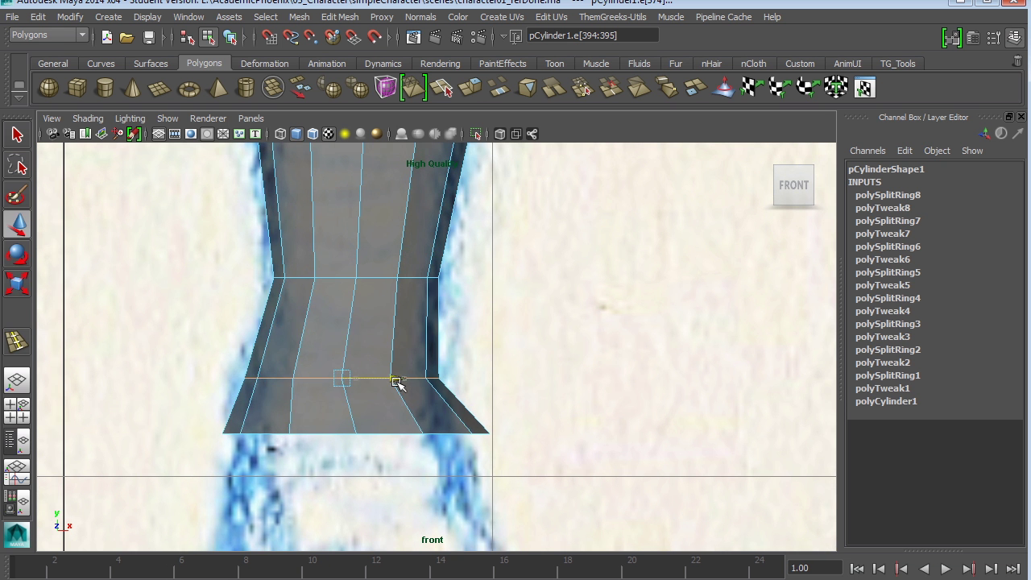
- Review the leg's fit against the front drawing and bring up the ankle area in the side view
{"action": "mouse_move", "coordinate": [587, 369]}
{"action": "right_mouse_down", "text": "alt"}
{"action": "mouse_move", "coordinate": [505, 335]}
{"action": "mouse_move", "coordinate": [517, 376]}
{"action": "right_mouse_up", "text": "alt"}
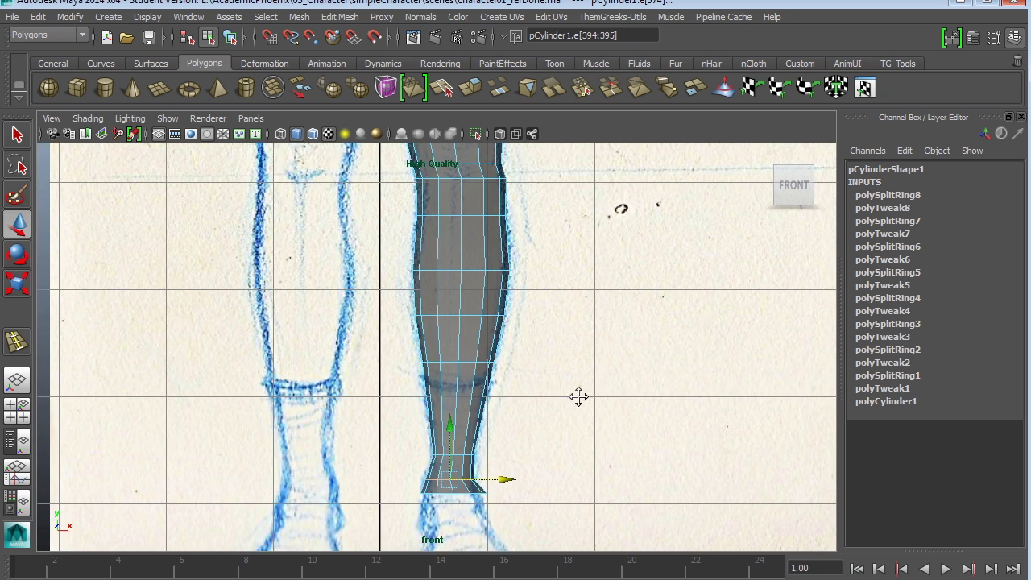
{"action": "middle_click_drag", "start_coordinate": [578, 397], "coordinate": [595, 469], "text": "alt"}
{"action": "mouse_move", "coordinate": [664, 364]}
{"action": "right_mouse_down", "text": "alt"}
{"action": "mouse_move", "coordinate": [649, 376]}
{"action": "mouse_move", "coordinate": [594, 351]}
{"action": "right_mouse_up", "text": "alt"}
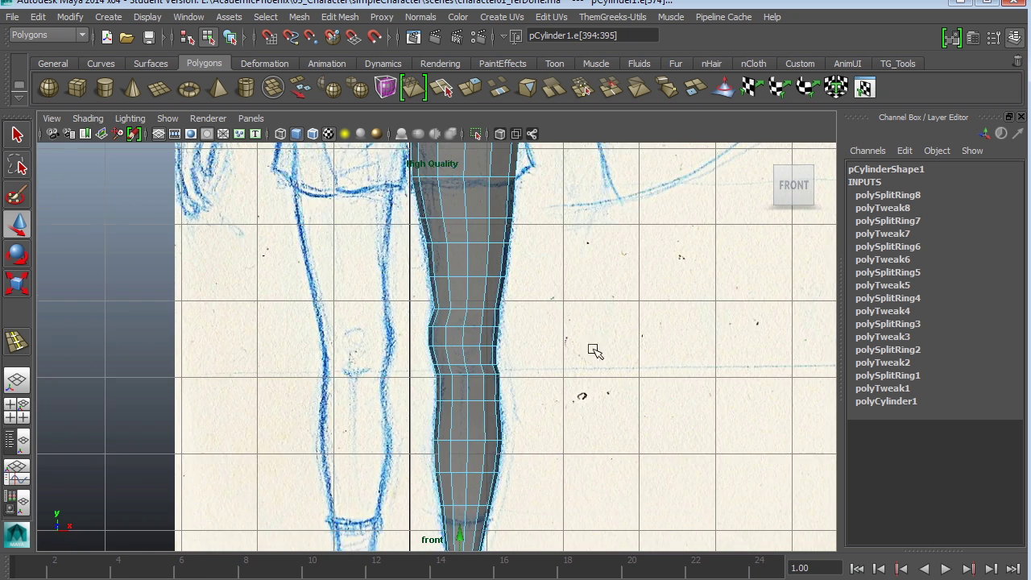
{"action": "middle_click_drag", "start_coordinate": [562, 315], "coordinate": [578, 390], "text": "alt"}
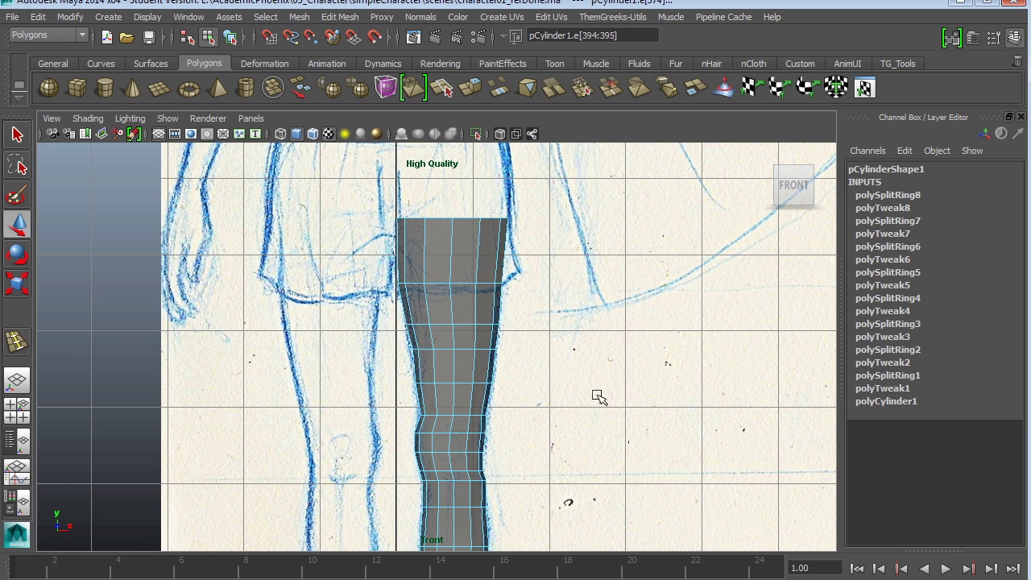
{"action": "key", "text": "space"}
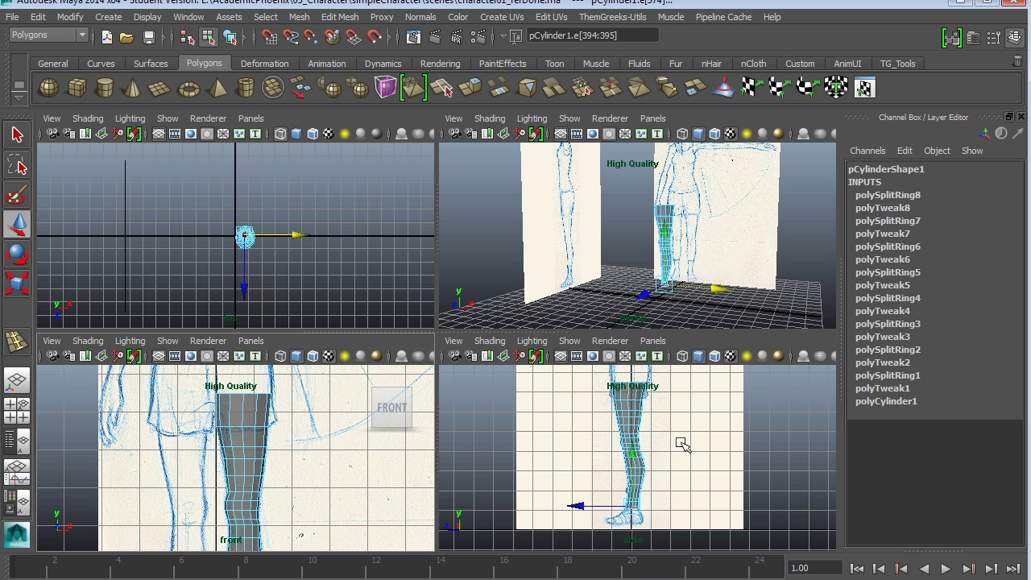
{"action": "key", "text": "space"}
{"action": "right_click_drag", "start_coordinate": [564, 467], "coordinate": [609, 405], "text": "alt"}
{"action": "right_click_drag", "start_coordinate": [539, 335], "coordinate": [768, 426], "text": "alt"}
{"action": "right_click_drag", "start_coordinate": [579, 385], "coordinate": [803, 499], "text": "alt"}
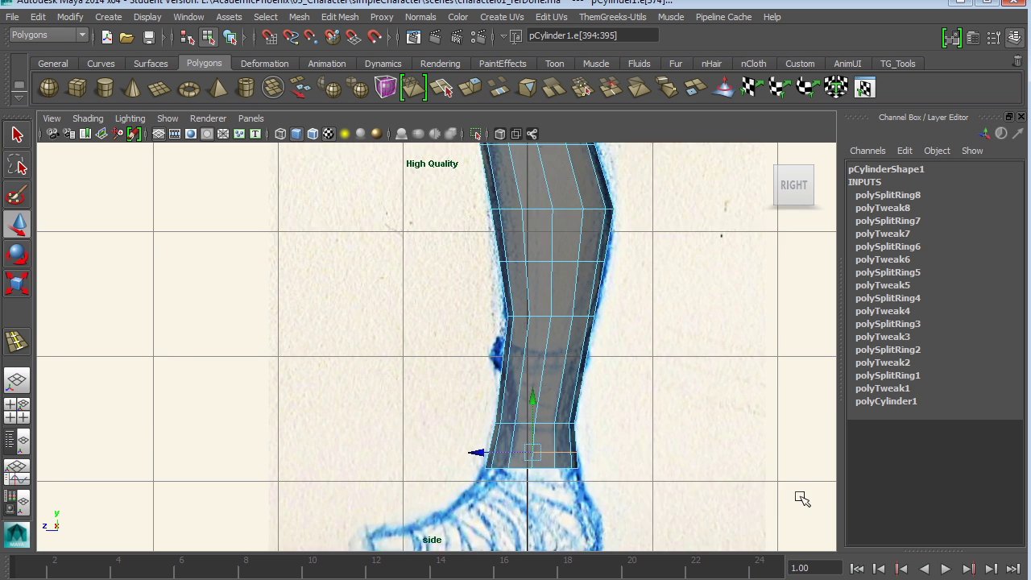
{"action": "middle_click_drag", "start_coordinate": [640, 442], "coordinate": [591, 347], "text": "alt"}
{"action": "right_click_drag", "start_coordinate": [592, 347], "coordinate": [663, 398], "text": "alt"}
{"action": "middle_click_drag", "start_coordinate": [641, 395], "coordinate": [600, 438], "text": "alt"}
- Select the new ankle ring's vertices, narrow the ring and shift it toward the heel to match the side drawing
{"action": "right_click_drag", "start_coordinate": [546, 350], "coordinate": [480, 351]}
{"action": "left_click_drag", "start_coordinate": [401, 387], "coordinate": [625, 437]}
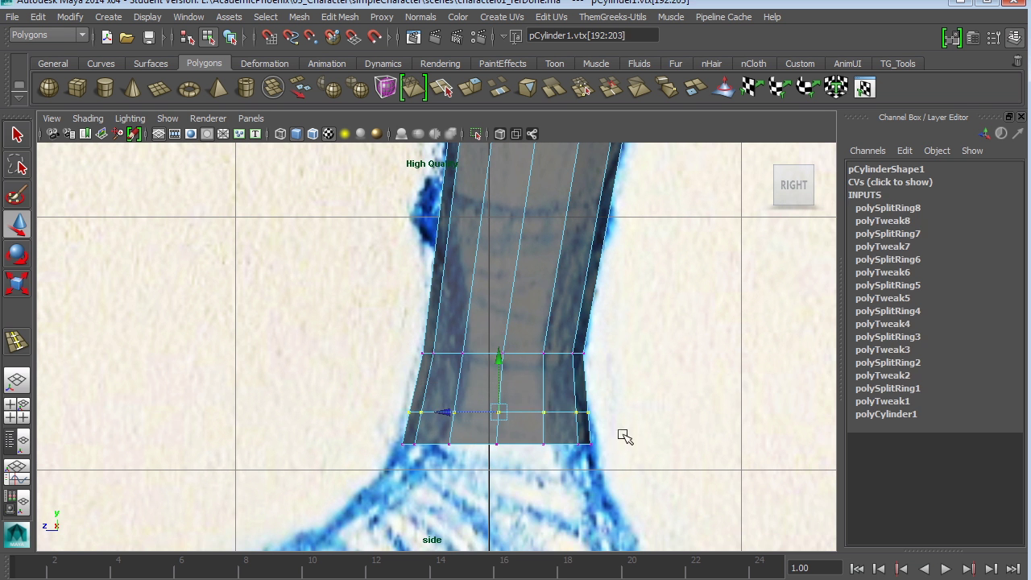
{"action": "key", "text": "r"}
{"action": "key", "text": "w"}
{"action": "left_click_drag", "start_coordinate": [445, 413], "coordinate": [435, 412]}
{"action": "key", "text": "r"}
- Select all vertices of the leg's bottom ring and scale its depth slightly to the side drawing
{"action": "left_click_drag", "start_coordinate": [572, 435], "coordinate": [571, 436]}
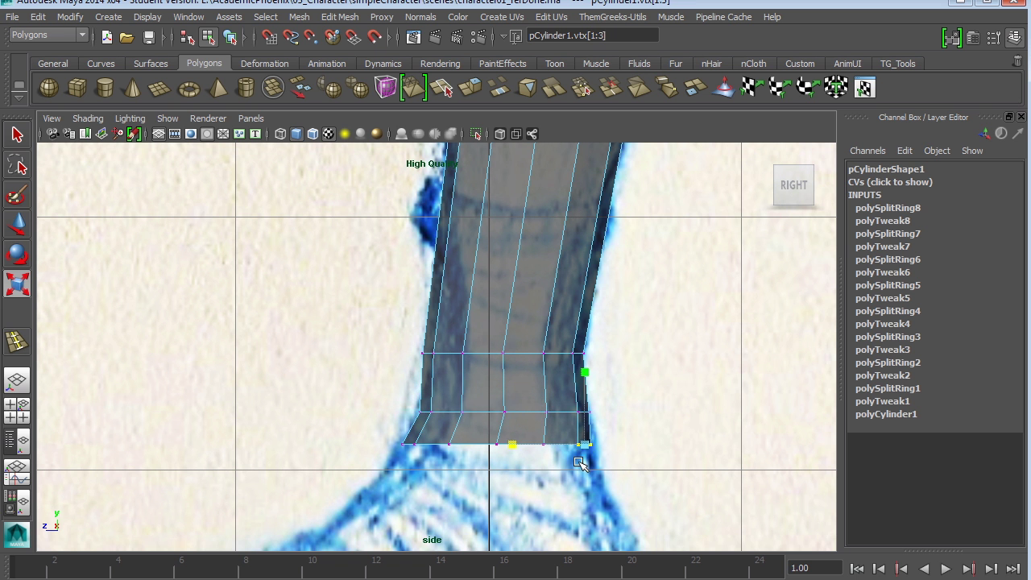
{"action": "key", "text": "w"}
{"action": "left_click_drag", "start_coordinate": [636, 462], "coordinate": [358, 430]}
{"action": "key", "text": "r"}
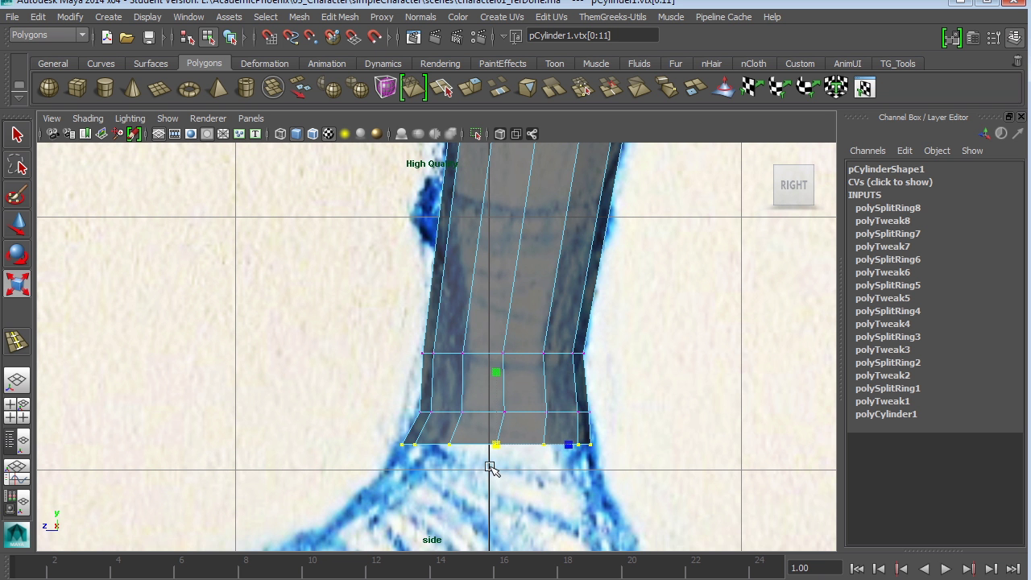
{"action": "left_click_drag", "start_coordinate": [568, 443], "coordinate": [570, 443]}
- Insert an edge loop above the ankle, below the drawn sock line, and narrow it in the side view
{"action": "middle_click_drag", "start_coordinate": [607, 344], "coordinate": [604, 465], "text": "alt"}
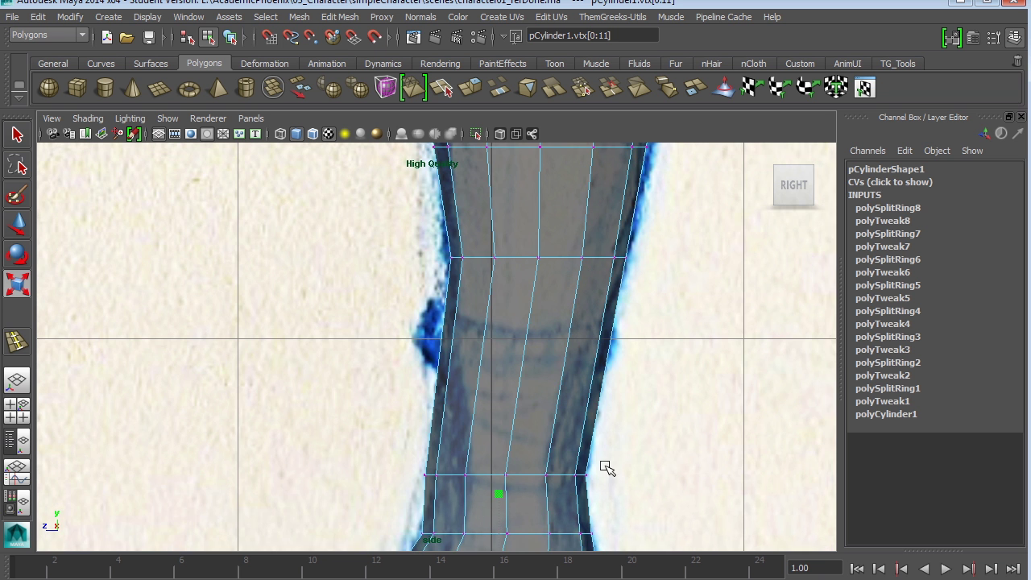
{"action": "middle_click_drag", "start_coordinate": [593, 361], "coordinate": [589, 436], "text": "alt"}
{"action": "middle_click_drag", "start_coordinate": [637, 357], "coordinate": [634, 316], "text": "alt"}
{"action": "key", "text": "g"}
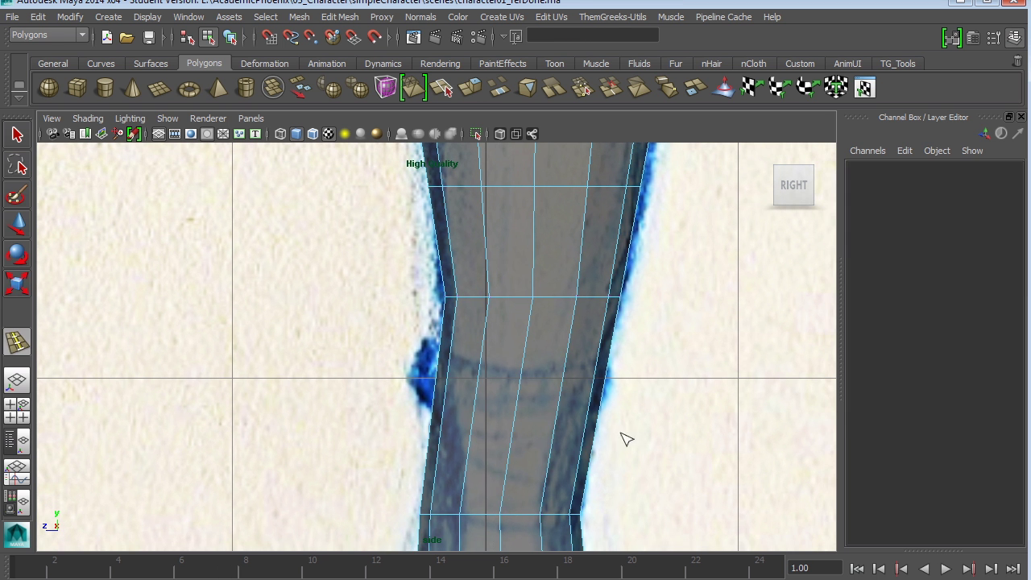
{"action": "left_click", "coordinate": [600, 439]}
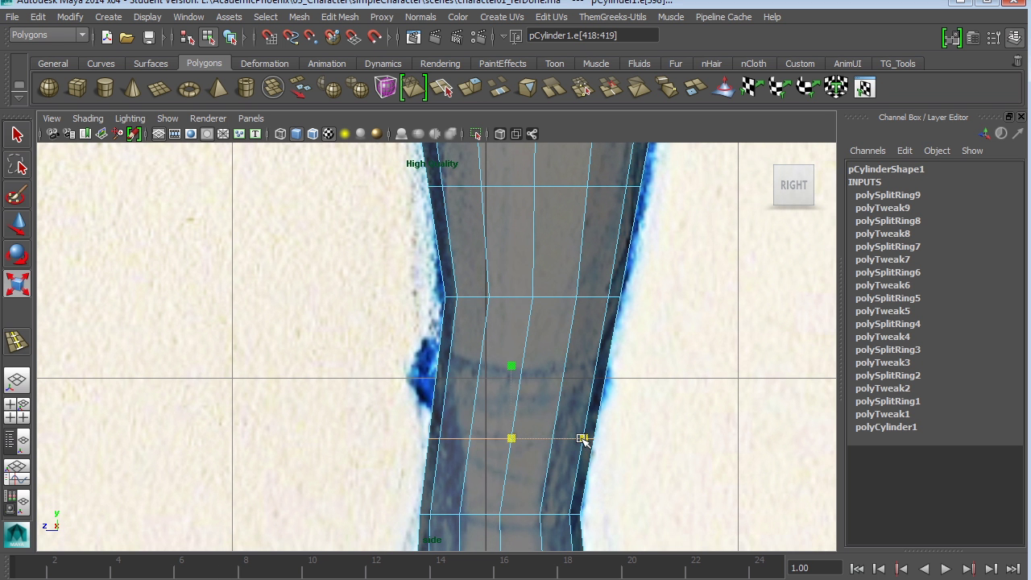
{"action": "left_click_drag", "start_coordinate": [582, 437], "coordinate": [577, 438]}
- Select the ring just below the calf bulge, widen it slightly and shift it backward to the side drawing
{"action": "middle_click_drag", "start_coordinate": [610, 316], "coordinate": [594, 440], "text": "alt"}
{"action": "middle_click_drag", "start_coordinate": [578, 321], "coordinate": [584, 445], "text": "alt"}
{"action": "left_click_drag", "start_coordinate": [656, 460], "coordinate": [375, 411]}
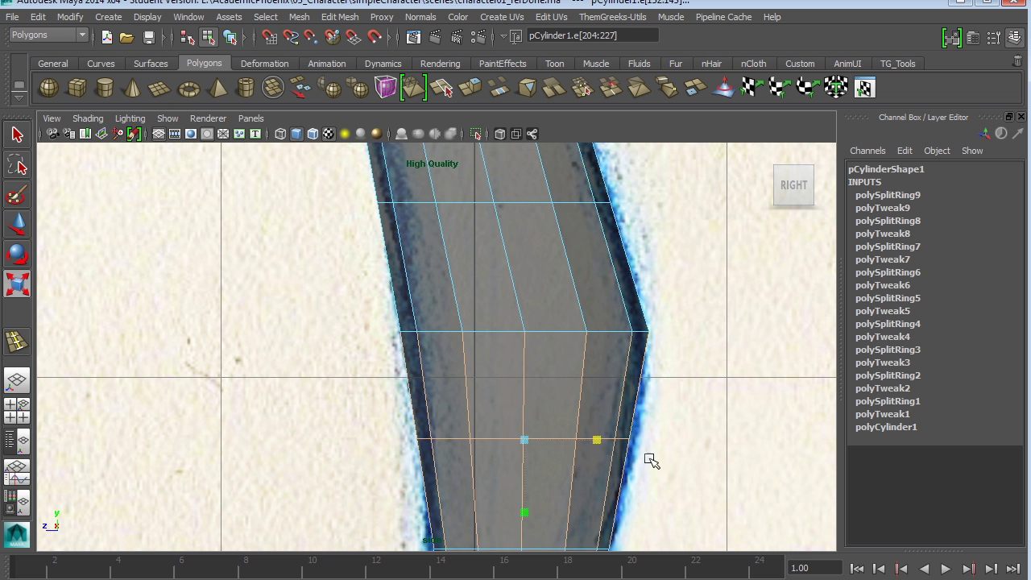
{"action": "right_click_drag", "start_coordinate": [596, 399], "coordinate": [527, 352]}
{"action": "left_click_drag", "start_coordinate": [428, 417], "coordinate": [662, 456]}
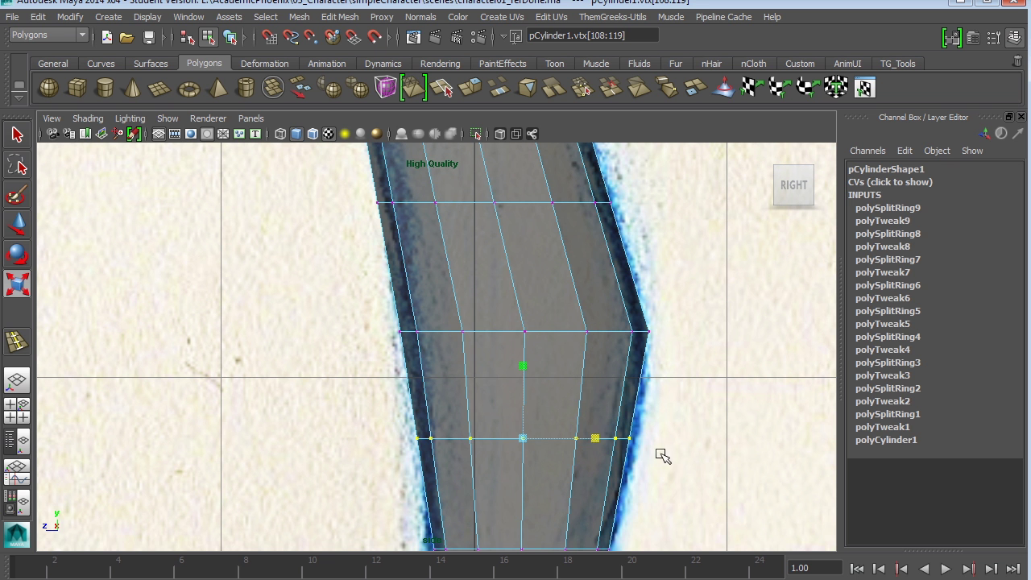
{"action": "middle_click_drag", "start_coordinate": [594, 435], "coordinate": [604, 440]}
{"action": "key", "text": "w"}
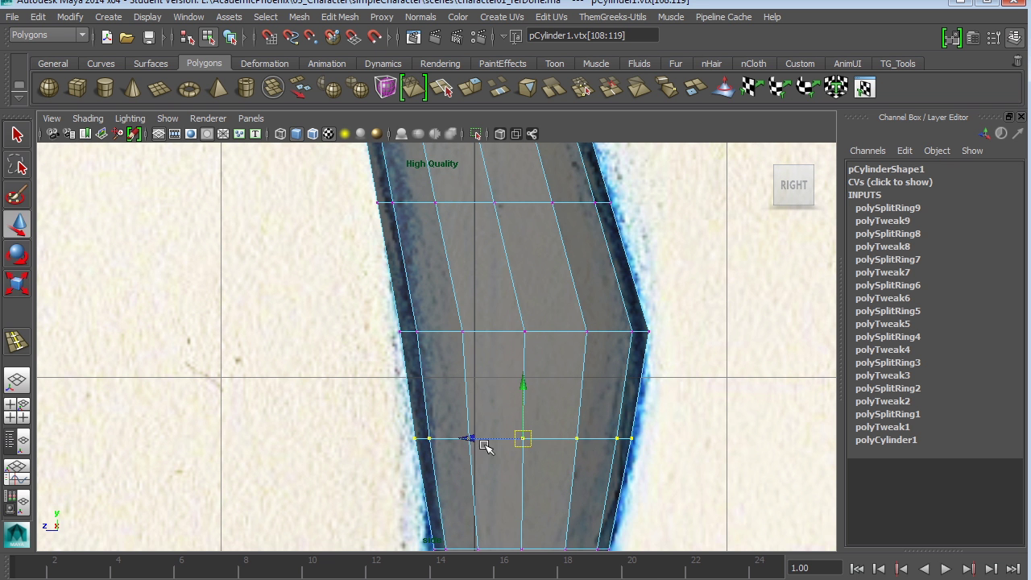
{"action": "left_click_drag", "start_coordinate": [468, 437], "coordinate": [473, 438]}
- Adjust the depth of the upper calf ring above the bulge and shift it backward to the drawn calf outline
{"action": "middle_click_drag", "start_coordinate": [550, 285], "coordinate": [545, 470], "text": "alt"}
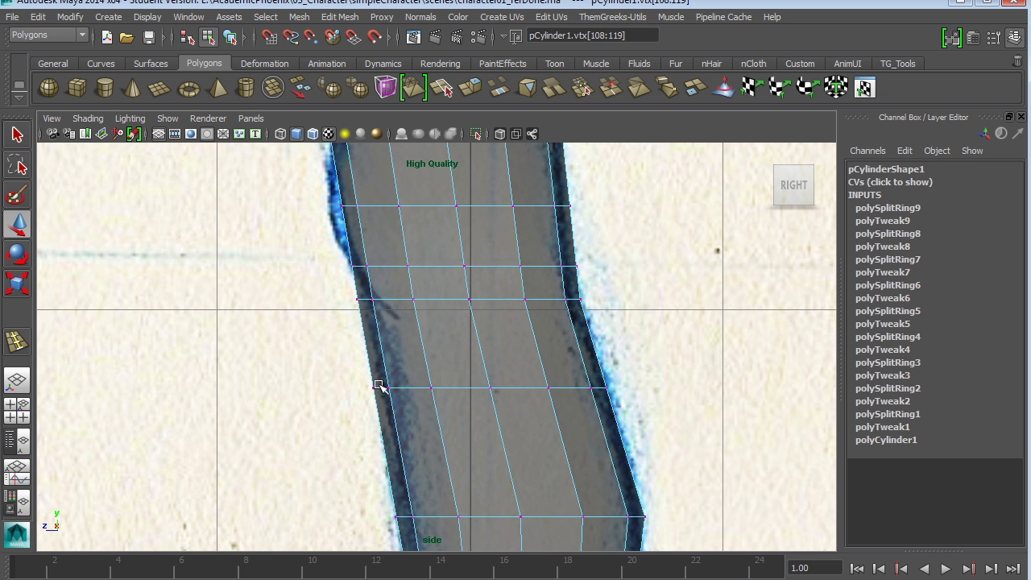
{"action": "left_click_drag", "start_coordinate": [351, 369], "coordinate": [665, 402]}
{"action": "key", "text": "r"}
{"action": "left_click_drag", "start_coordinate": [564, 386], "coordinate": [563, 388]}
{"action": "key", "text": "w"}
{"action": "left_click_drag", "start_coordinate": [441, 389], "coordinate": [455, 392]}
- Fit the knee ring to the drawn kneecap in the side view by scaling its depth and shifting it forward
{"action": "middle_click_drag", "start_coordinate": [529, 318], "coordinate": [542, 462], "text": "alt"}
{"action": "left_click_drag", "start_coordinate": [341, 333], "coordinate": [624, 350]}
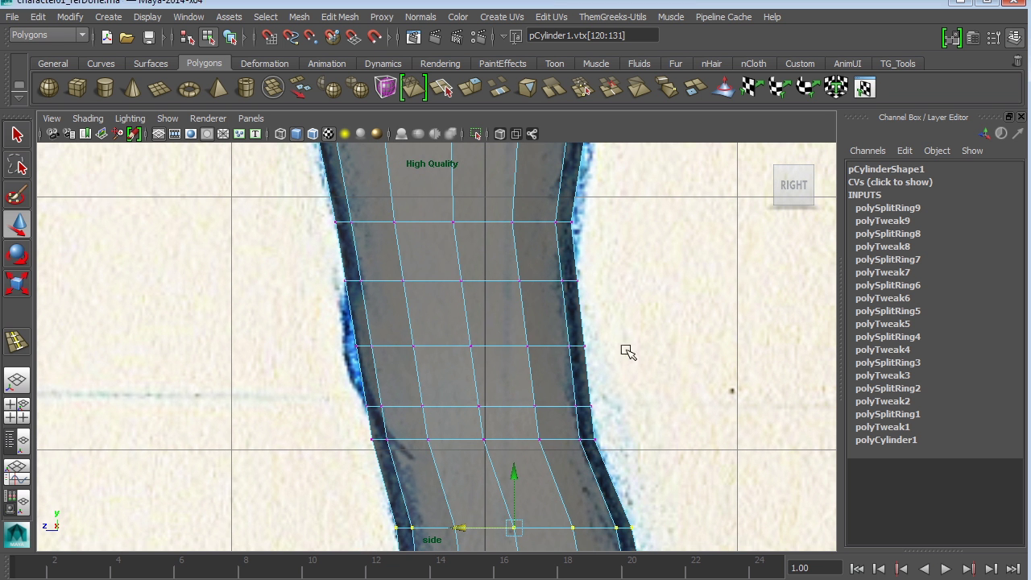
{"action": "key", "text": "r"}
{"action": "left_click_drag", "start_coordinate": [544, 344], "coordinate": [550, 347]}
{"action": "key", "text": "w"}
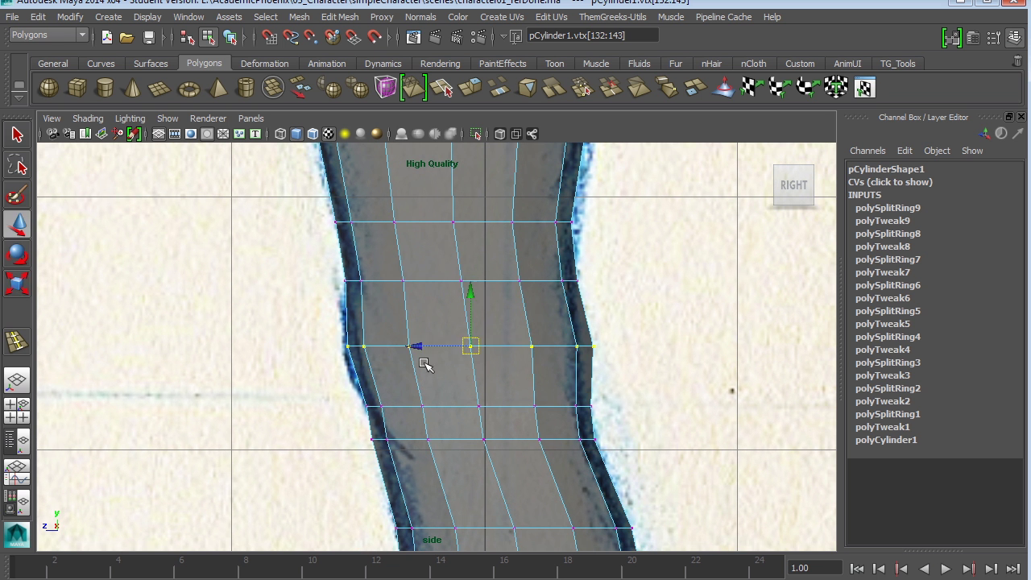
{"action": "left_click_drag", "start_coordinate": [415, 348], "coordinate": [403, 348]}
{"action": "key", "text": "r"}
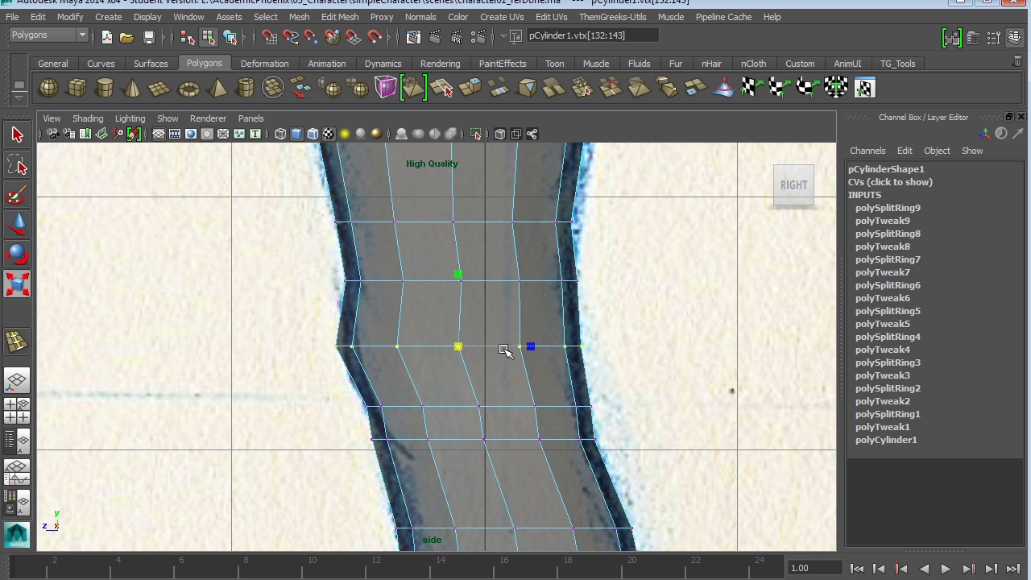
{"action": "left_click_drag", "start_coordinate": [531, 346], "coordinate": [528, 348]}
- Narrow the lower ring beneath the knee and shift it backward, undoing the last downward move
{"action": "left_click_drag", "start_coordinate": [332, 390], "coordinate": [379, 436]}
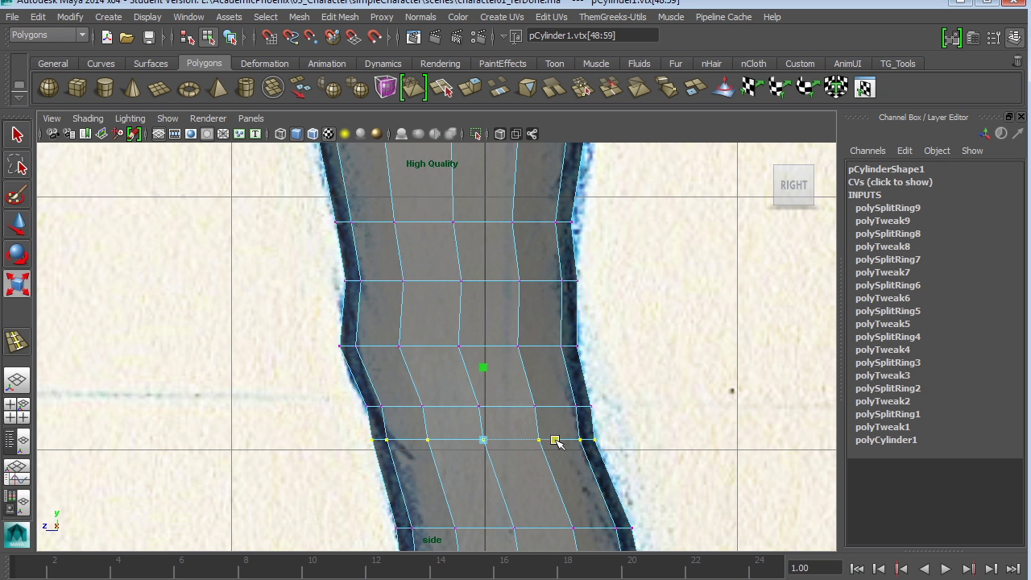
{"action": "left_click_drag", "start_coordinate": [555, 440], "coordinate": [551, 440]}
{"action": "key", "text": "w"}
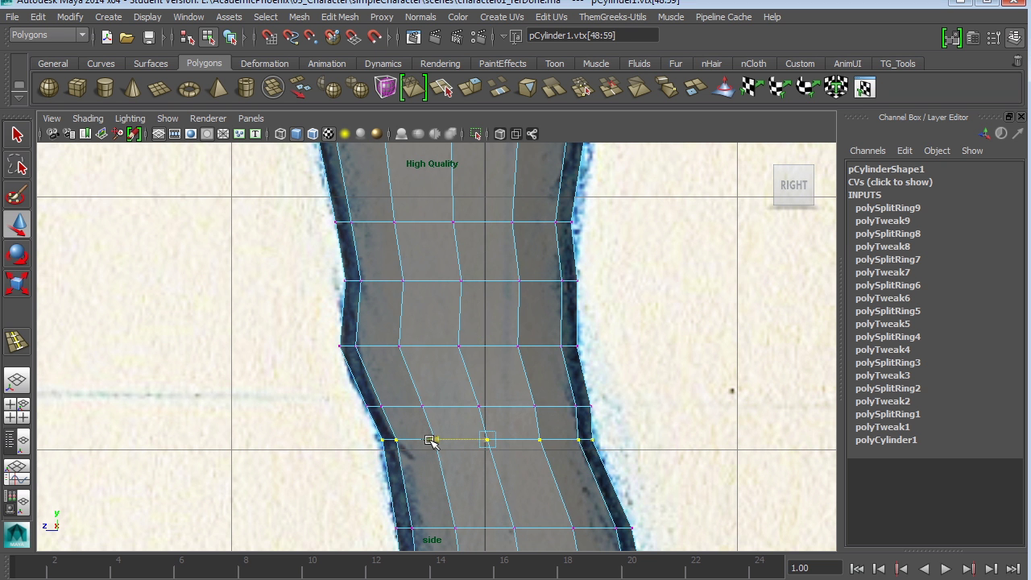
{"action": "left_click_drag", "start_coordinate": [487, 381], "coordinate": [491, 389]}
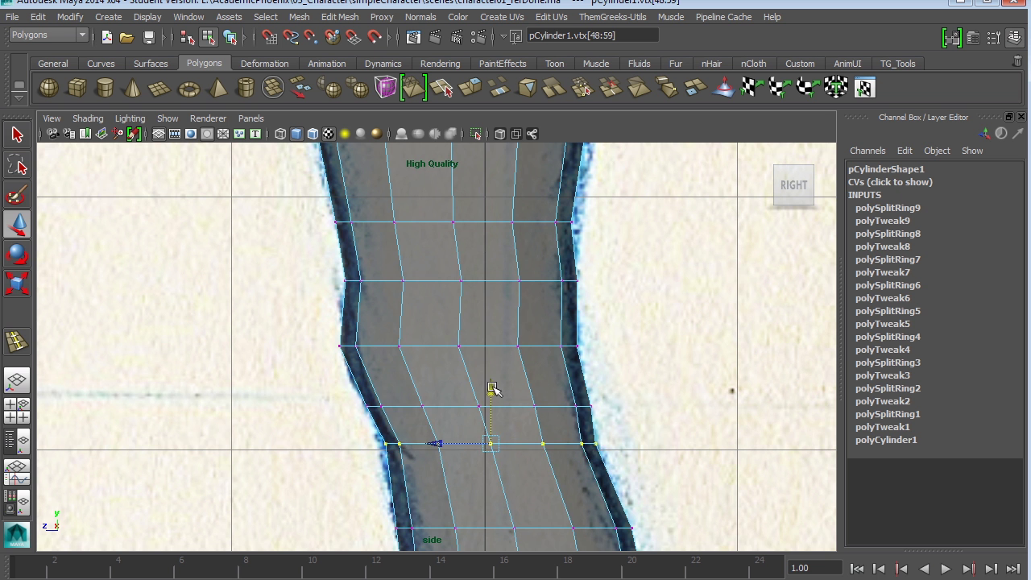
{"action": "key", "text": "ctrl+z"}
- Select the ring above the knee and widen it slightly to the drawn outline in the side view
{"action": "middle_click_drag", "start_coordinate": [539, 319], "coordinate": [523, 453], "text": "alt"}
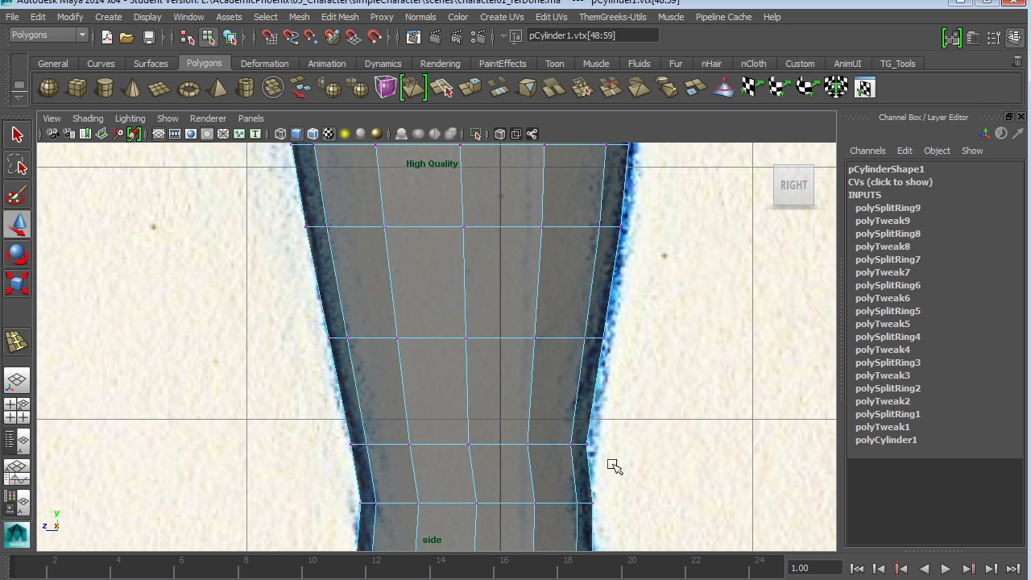
{"action": "left_click_drag", "start_coordinate": [610, 461], "coordinate": [338, 390]}
{"action": "key", "text": "r"}
{"action": "left_click_drag", "start_coordinate": [540, 444], "coordinate": [543, 443]}
{"action": "key", "text": "w"}
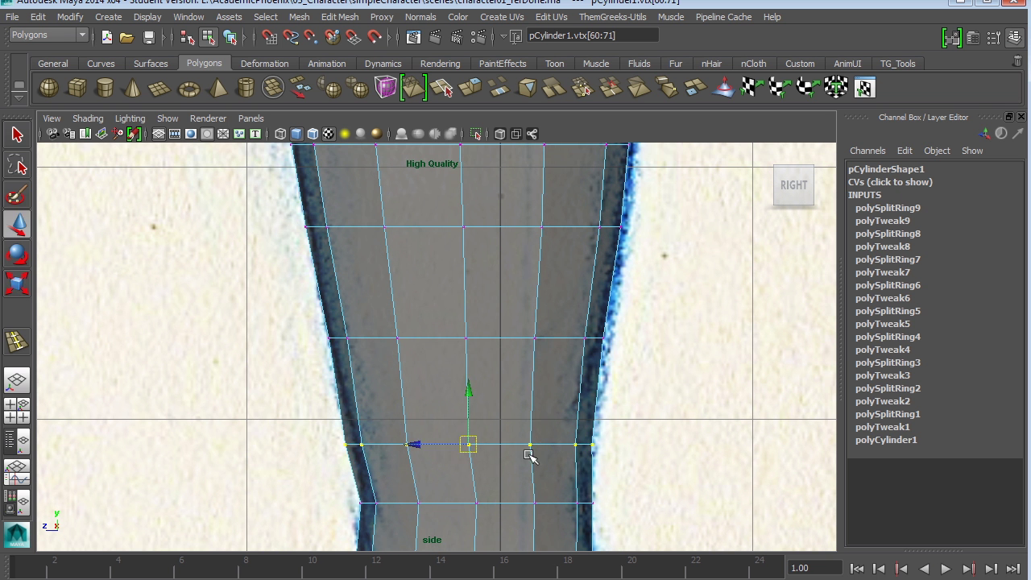
- Select the lower thigh ring and shift it slightly backward to match the side drawing
{"action": "middle_click_drag", "start_coordinate": [602, 363], "coordinate": [602, 459], "text": "alt"}
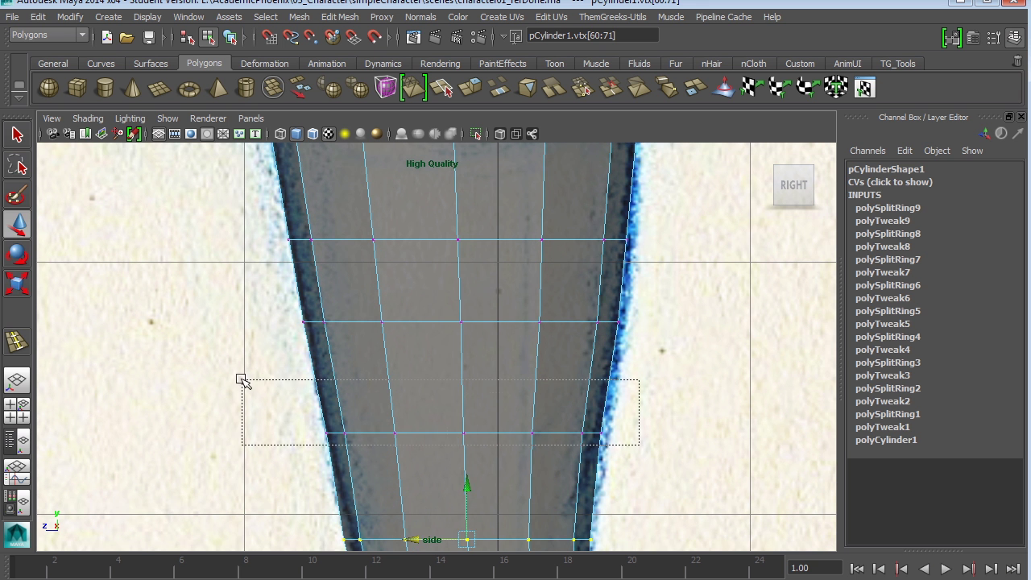
{"action": "left_click_drag", "start_coordinate": [241, 379], "coordinate": [241, 380]}
{"action": "key", "text": "r"}
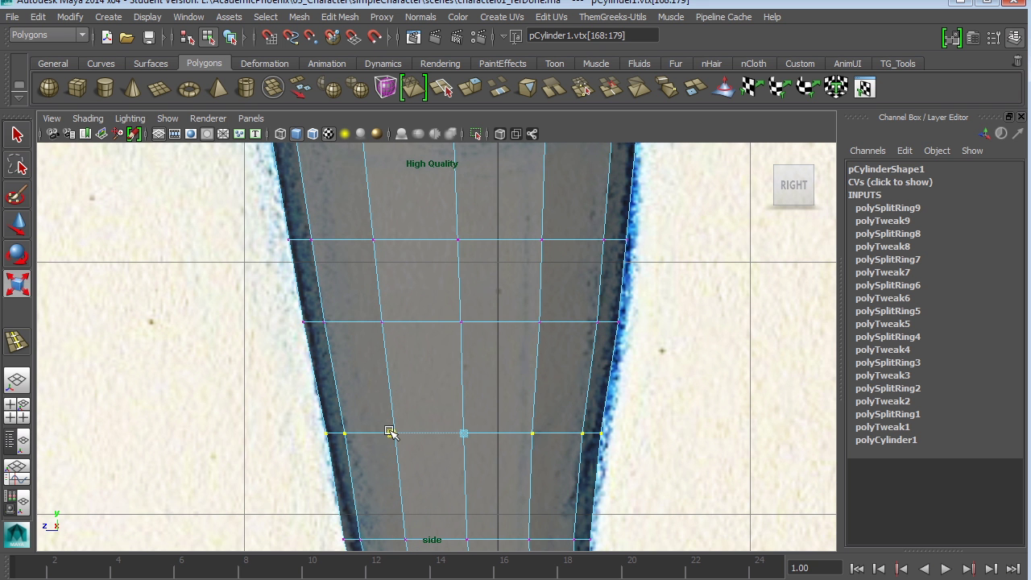
{"action": "key", "text": "w"}
{"action": "left_click_drag", "start_coordinate": [389, 432], "coordinate": [415, 433]}
- Insert an edge loop just above the drawn shorts hem, shift it forward and scale its depth in the side view
{"action": "middle_click_drag", "start_coordinate": [512, 366], "coordinate": [493, 448], "text": "alt"}
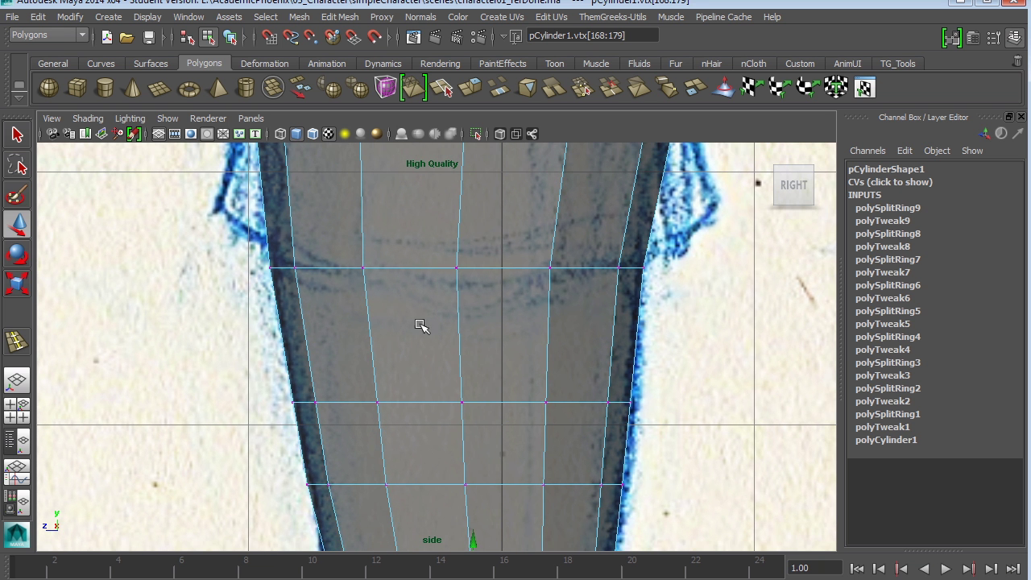
{"action": "middle_click_drag", "start_coordinate": [464, 345], "coordinate": [451, 376], "text": "alt"}
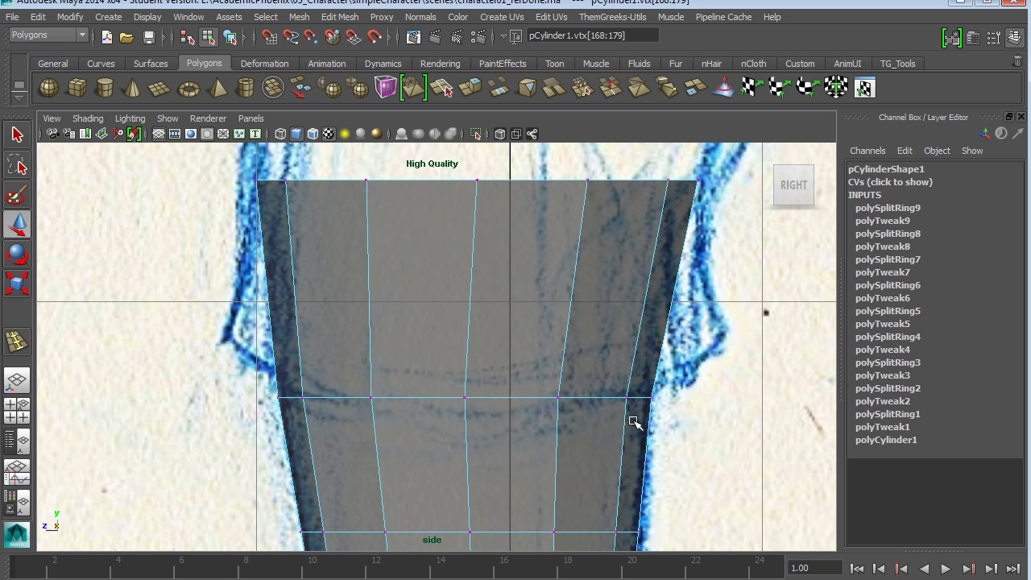
{"action": "left_click", "coordinate": [24, 341]}
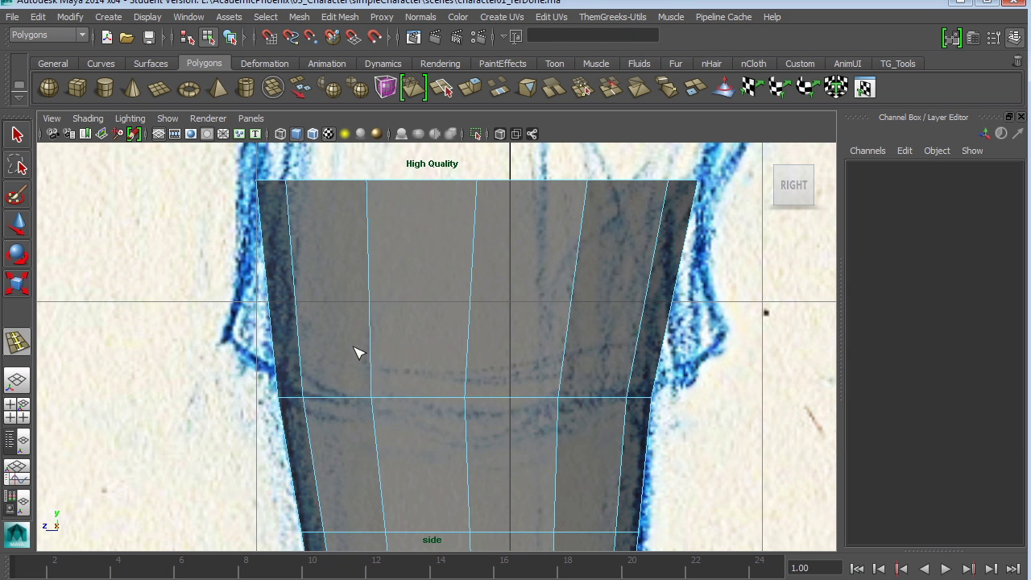
{"action": "left_click", "coordinate": [664, 331]}
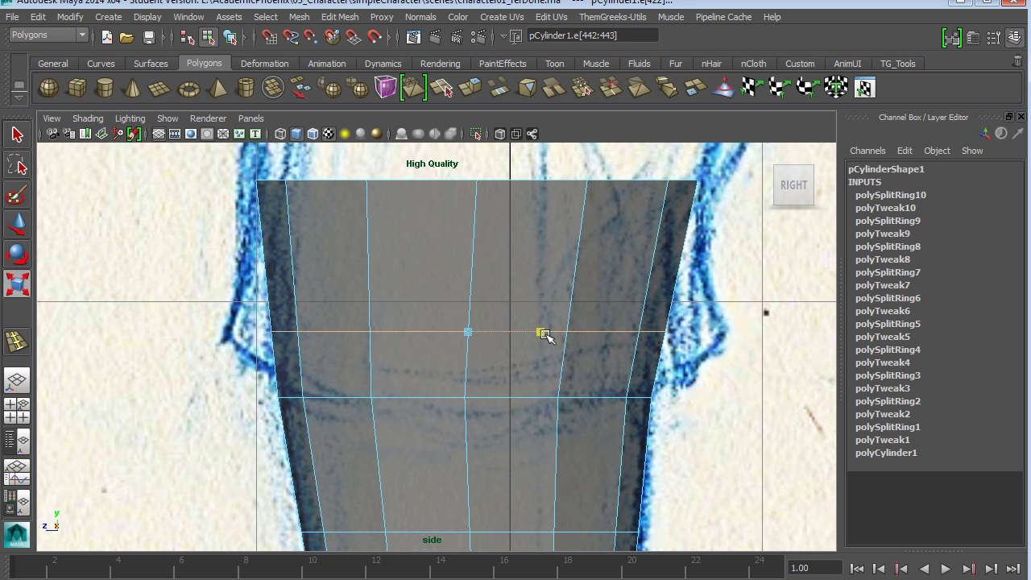
{"action": "key", "text": "w"}
{"action": "left_click_drag", "start_coordinate": [414, 331], "coordinate": [404, 331]}
{"action": "key", "text": "r"}
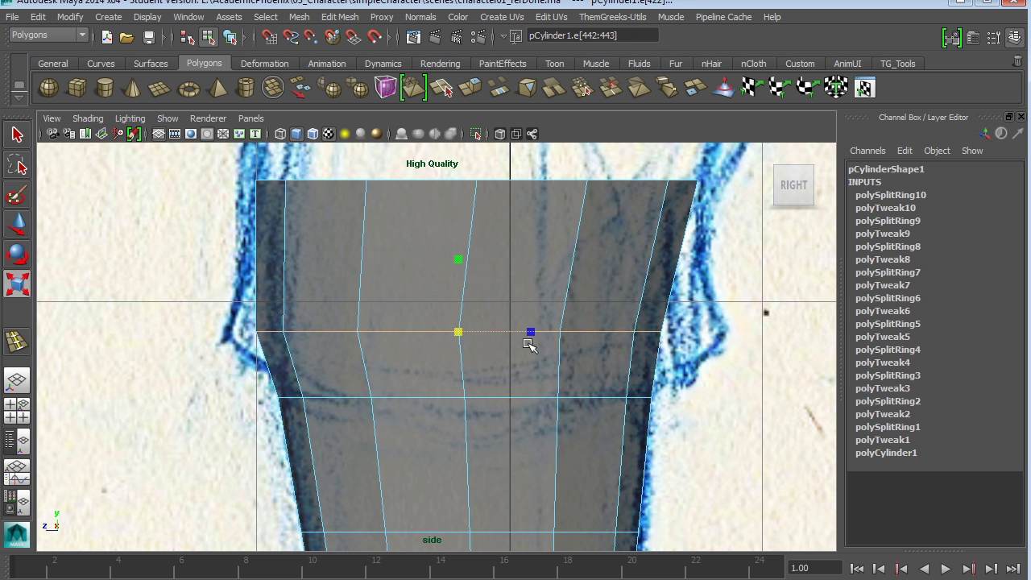
{"action": "left_click_drag", "start_coordinate": [538, 333], "coordinate": [528, 330]}
- Return to object mode and examine the whole leg against the reference drawings in the perspective view
{"action": "right_click_drag", "start_coordinate": [734, 311], "coordinate": [622, 381], "text": "alt"}
{"action": "middle_click_drag", "start_coordinate": [621, 381], "coordinate": [639, 315], "text": "alt"}
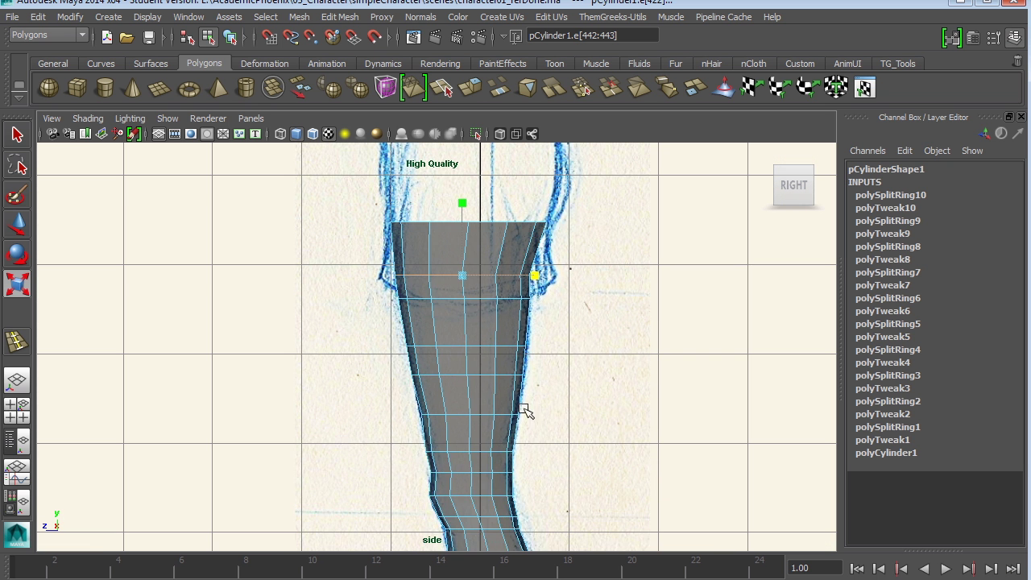
{"action": "right_click_drag", "start_coordinate": [490, 350], "coordinate": [543, 327]}
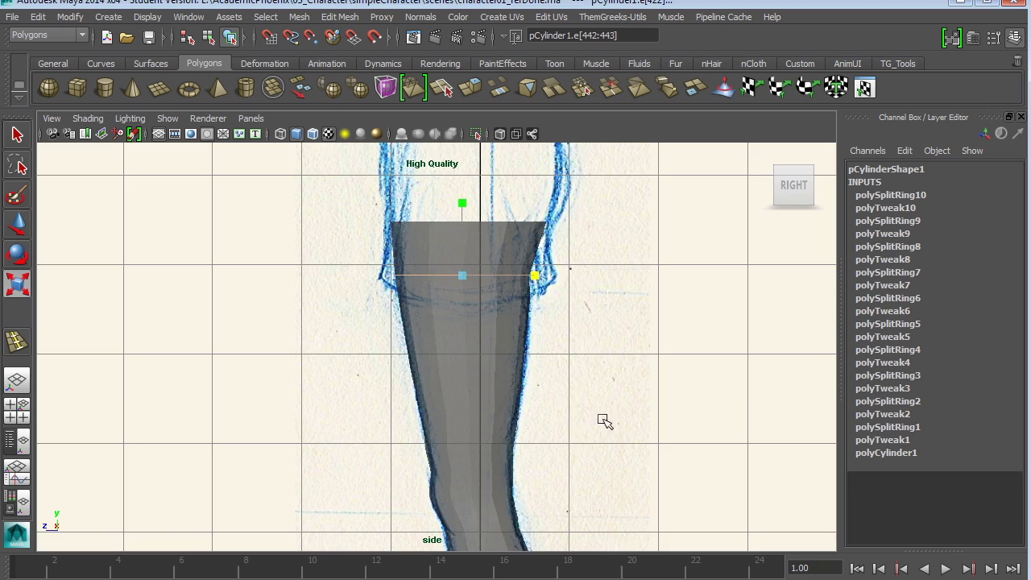
{"action": "key", "text": "space"}
{"action": "key", "text": "space"}
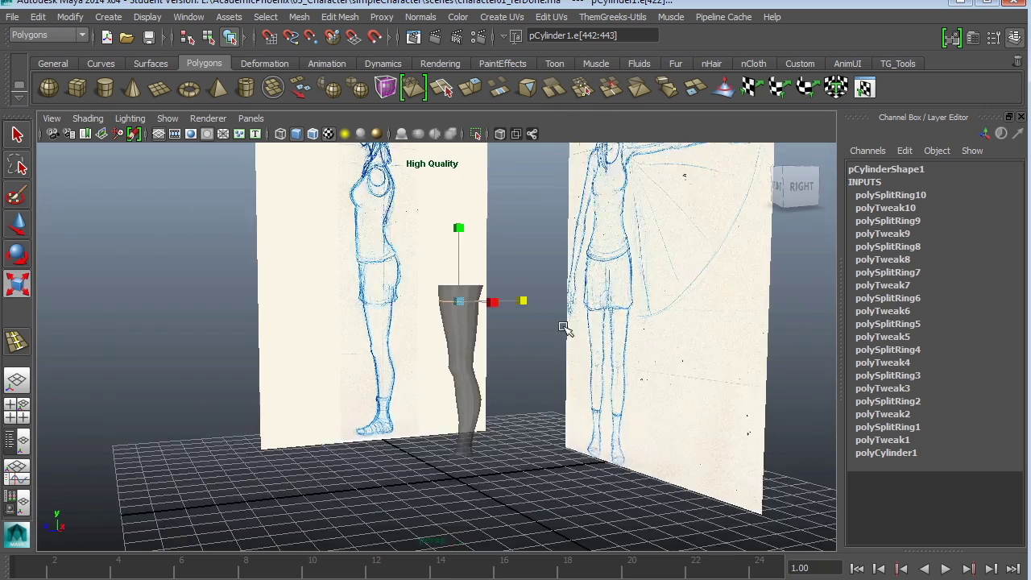
{"action": "right_click_drag", "start_coordinate": [563, 327], "coordinate": [566, 398], "text": "alt"}
{"action": "left_click_drag", "start_coordinate": [566, 397], "coordinate": [649, 349], "text": "alt"}
{"action": "left_click", "coordinate": [546, 371]}
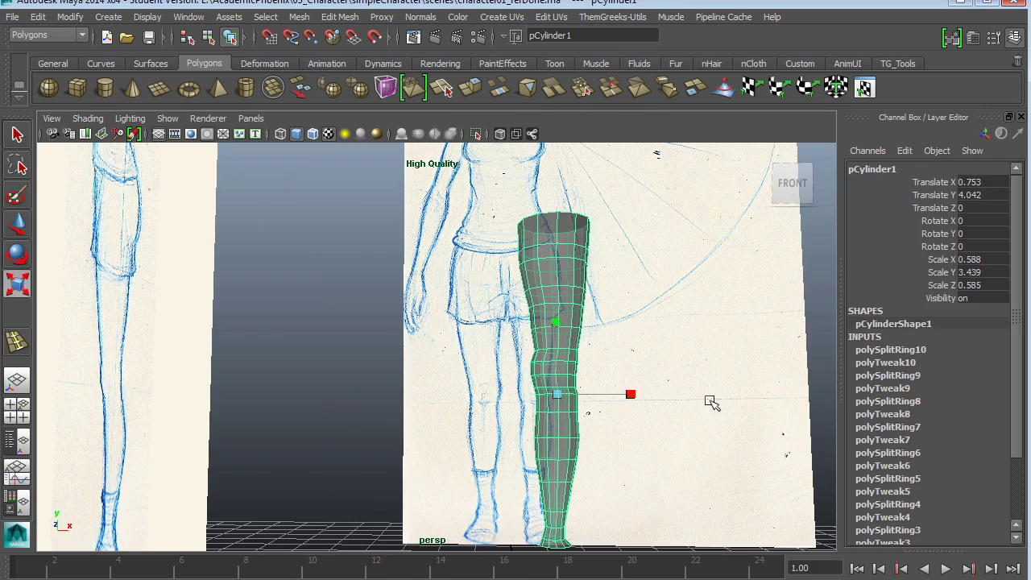
{"action": "left_click", "coordinate": [693, 432]}
{"action": "mouse_move", "coordinate": [692, 432]}
{"action": "left_mouse_down", "text": "alt"}
{"action": "mouse_move", "coordinate": [639, 380]}
{"action": "mouse_move", "coordinate": [472, 391]}
{"action": "mouse_move", "coordinate": [651, 382]}
{"action": "mouse_move", "coordinate": [720, 363]}
{"action": "mouse_move", "coordinate": [713, 378]}
{"action": "mouse_move", "coordinate": [702, 334]}
{"action": "mouse_move", "coordinate": [688, 364]}
{"action": "mouse_move", "coordinate": [591, 357]}
{"action": "mouse_move", "coordinate": [737, 382]}
{"action": "mouse_move", "coordinate": [649, 306]}
{"action": "mouse_move", "coordinate": [681, 326]}
{"action": "left_mouse_up", "text": "alt"}
- Select the cap face at the ankle end of the leg and frame it in the front view
{"action": "left_click_drag", "start_coordinate": [638, 465], "coordinate": [526, 293], "text": "alt"}
{"action": "left_click", "coordinate": [524, 293]}
{"action": "right_click", "coordinate": [519, 280]}
{"action": "right_click_drag", "start_coordinate": [520, 279], "coordinate": [520, 296]}
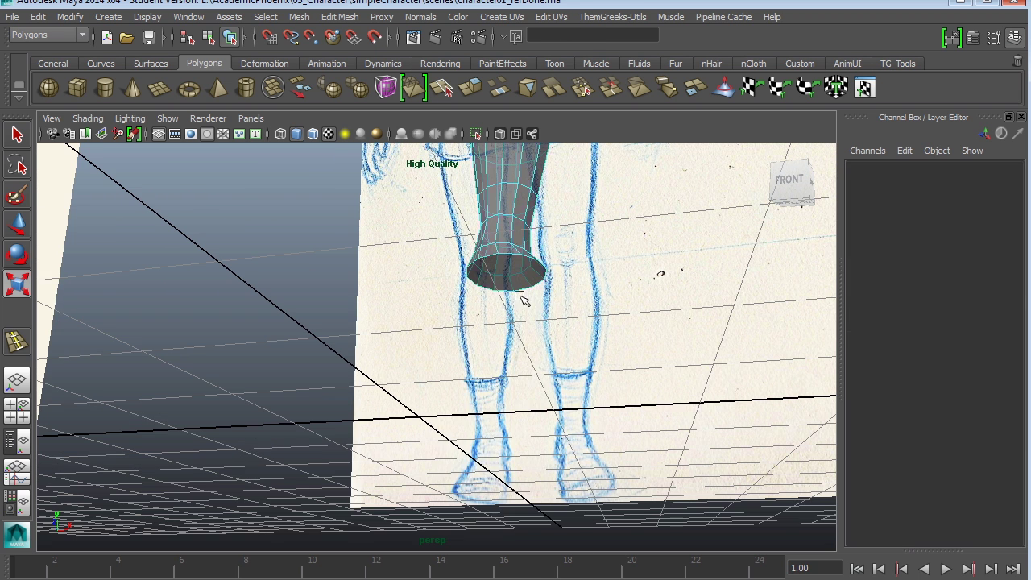
{"action": "left_click", "coordinate": [509, 278]}
{"action": "left_click_drag", "start_coordinate": [591, 330], "coordinate": [624, 363], "text": "alt"}
{"action": "key", "text": "space"}
{"action": "key", "text": "space"}
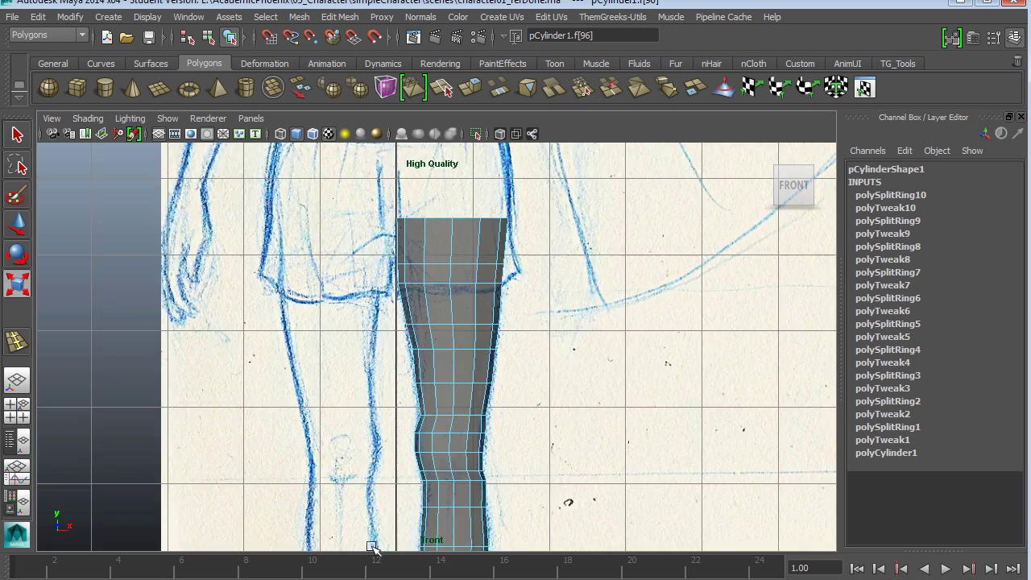
{"action": "key", "text": "f"}
{"action": "right_click_drag", "start_coordinate": [561, 322], "coordinate": [783, 429], "text": "alt"}
{"action": "middle_click_drag", "start_coordinate": [524, 340], "coordinate": [536, 297], "text": "alt"}
- Extrude the bottom cap face and move it straight down about 0.223 in the front view
{"action": "left_click", "coordinate": [339, 16]}
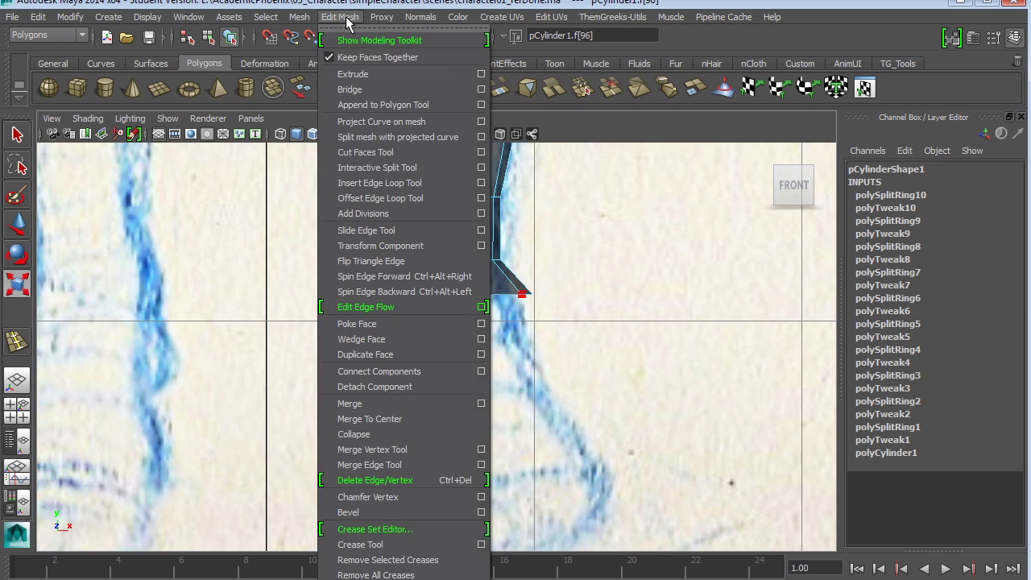
{"action": "left_click", "coordinate": [359, 73]}
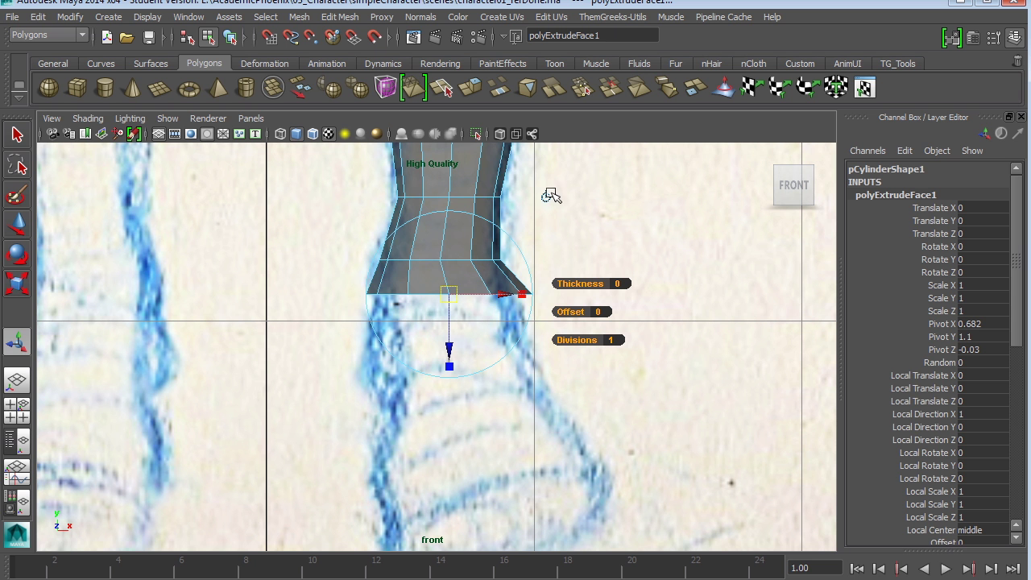
{"action": "left_click", "coordinate": [547, 198]}
{"action": "left_click", "coordinate": [547, 198]}
{"action": "left_click", "coordinate": [547, 195]}
{"action": "left_click_drag", "start_coordinate": [449, 247], "coordinate": [451, 306]}
{"action": "key", "text": "r"}
{"action": "left_click_drag", "start_coordinate": [523, 353], "coordinate": [524, 355]}
{"action": "key", "text": "w"}
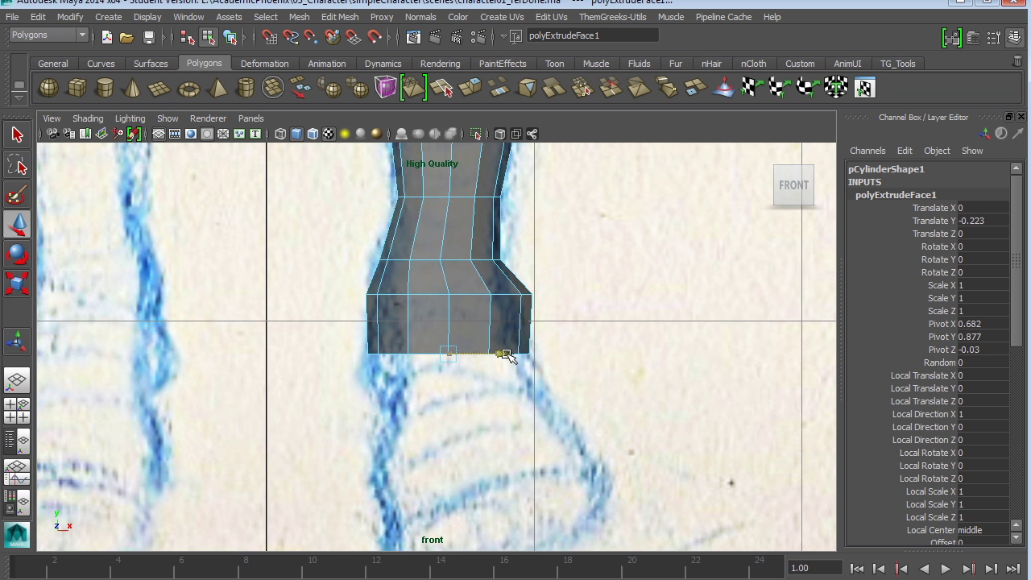
- Scale the extruded bottom face wider in depth and shift it forward to match the drawn ankle in the side view
{"action": "key", "text": "space"}
{"action": "key", "text": "space"}
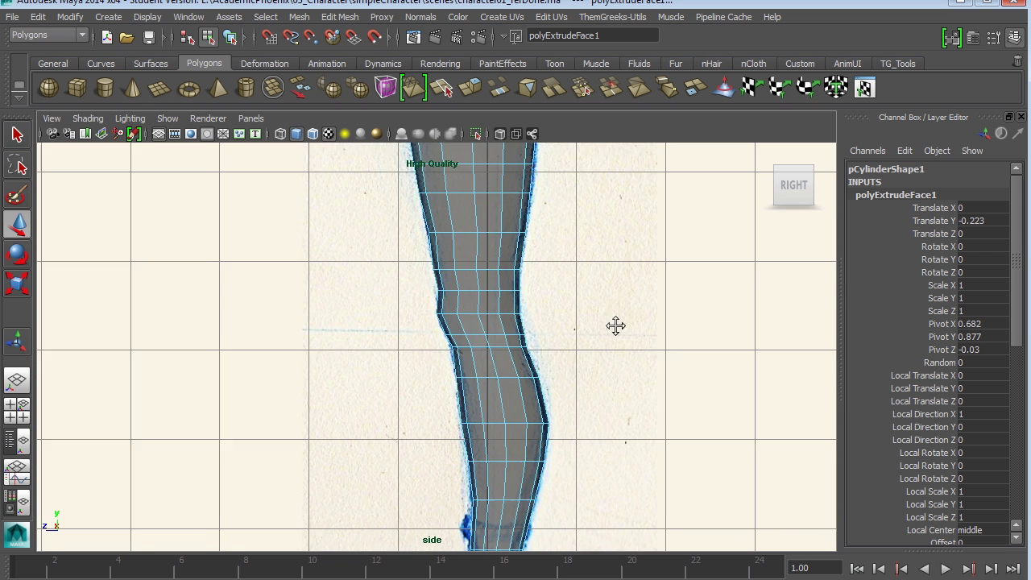
{"action": "middle_click_drag", "start_coordinate": [616, 325], "coordinate": [590, 155], "text": "alt"}
{"action": "middle_click_drag", "start_coordinate": [526, 269], "coordinate": [543, 167], "text": "alt"}
{"action": "middle_click_drag", "start_coordinate": [550, 339], "coordinate": [550, 310], "text": "alt"}
{"action": "right_click_drag", "start_coordinate": [568, 338], "coordinate": [750, 422], "text": "alt"}
{"action": "right_click_drag", "start_coordinate": [525, 331], "coordinate": [639, 336], "text": "alt"}
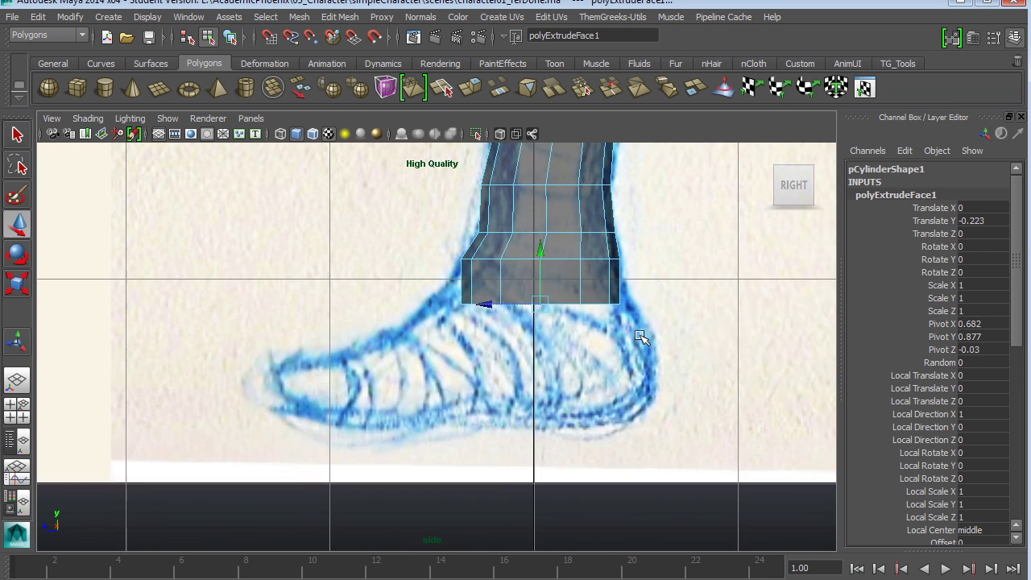
{"action": "middle_click_drag", "start_coordinate": [592, 327], "coordinate": [503, 395], "text": "alt"}
{"action": "right_click_drag", "start_coordinate": [599, 382], "coordinate": [634, 437], "text": "alt"}
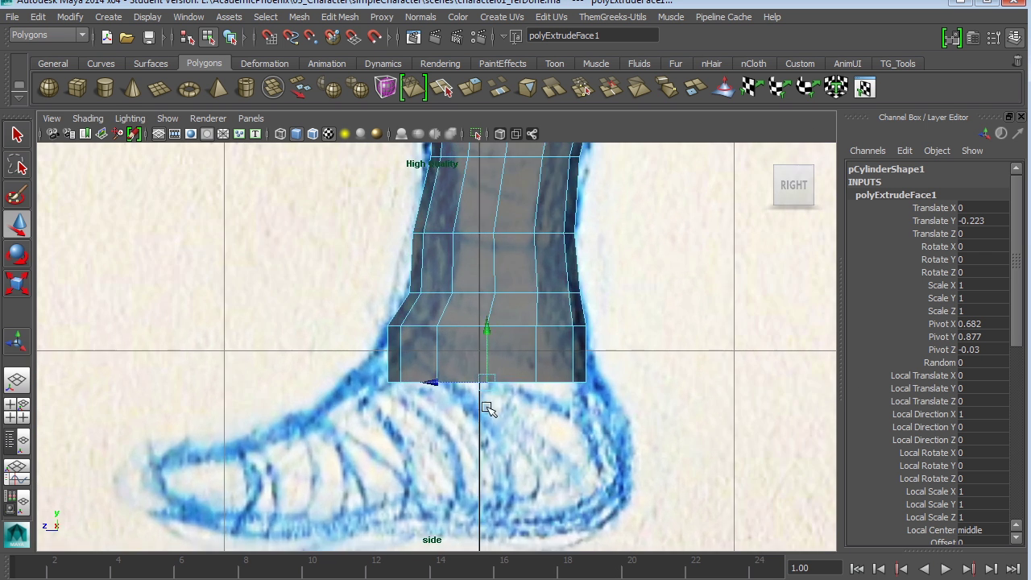
{"action": "key", "text": "r"}
{"action": "mouse_move", "coordinate": [411, 379]}
{"action": "left_mouse_down"}
{"action": "mouse_move", "coordinate": [419, 384]}
{"action": "mouse_move", "coordinate": [403, 384]}
{"action": "mouse_move", "coordinate": [410, 398]}
{"action": "left_mouse_up"}
{"action": "key", "text": "w"}
{"action": "key", "text": "r"}
{"action": "key", "text": "w"}
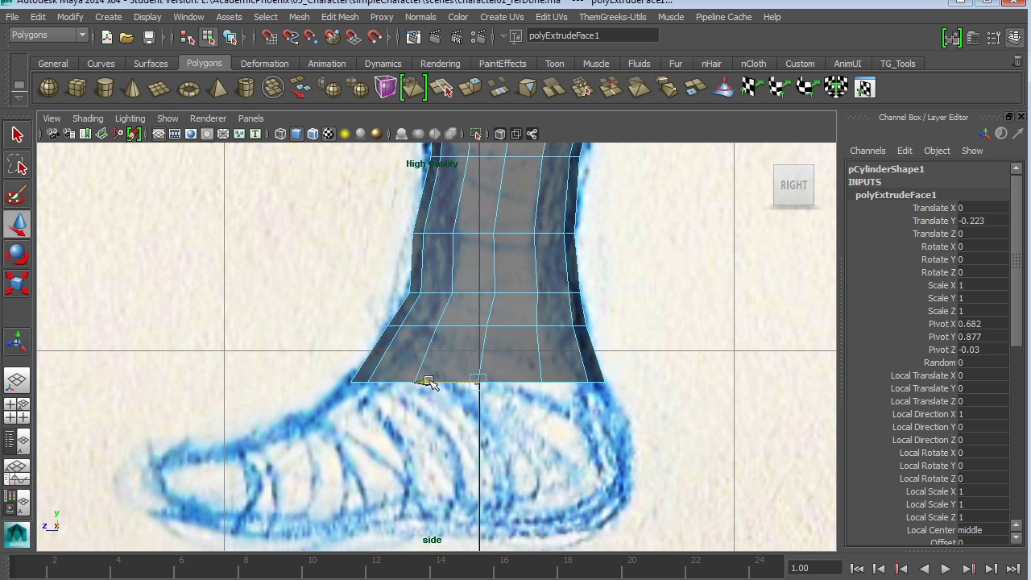
- Extrude the bottom face down another 0.19, then widen and shift it forward to fit the drawn instep and heel
{"action": "key", "text": "ctrl+e"}
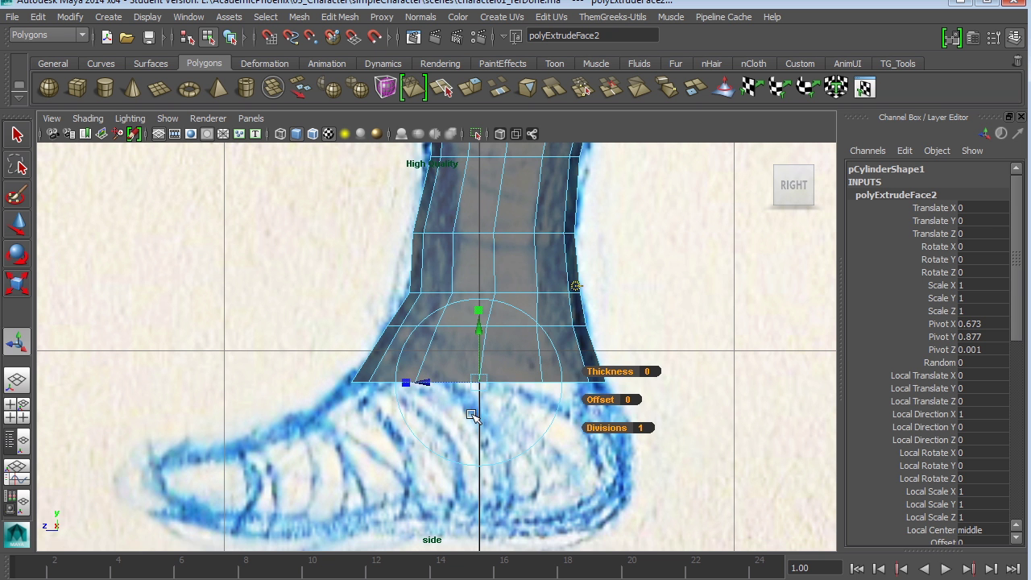
{"action": "left_click_drag", "start_coordinate": [478, 330], "coordinate": [483, 375]}
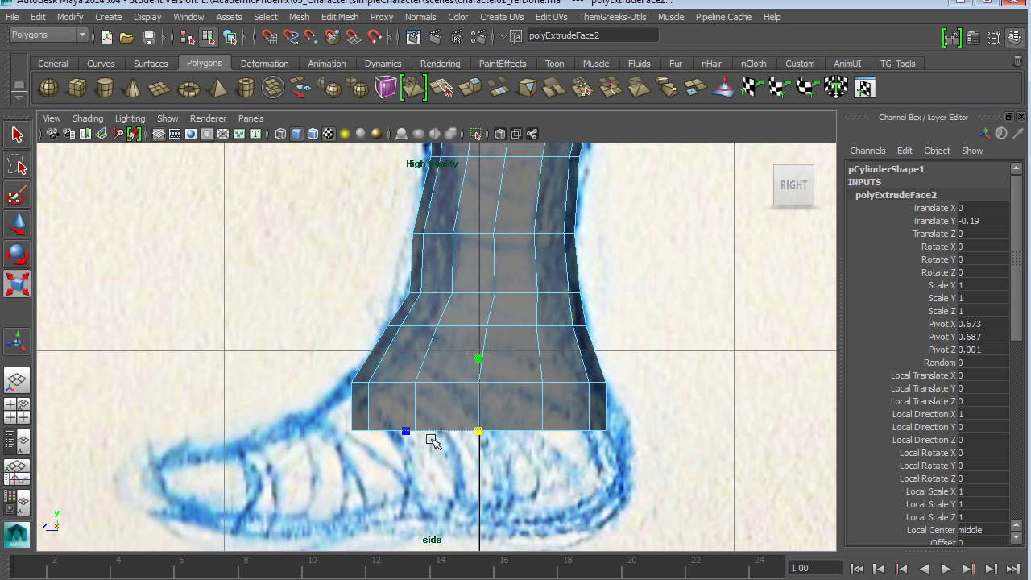
{"action": "mouse_move", "coordinate": [405, 427]}
{"action": "left_mouse_down"}
{"action": "mouse_move", "coordinate": [380, 430]}
{"action": "mouse_move", "coordinate": [406, 429]}
{"action": "left_mouse_up"}
{"action": "key", "text": "w"}
- Extrude the bottom face once more and lower it to the drawn sole in the side view
{"action": "key", "text": "ctrl+e"}
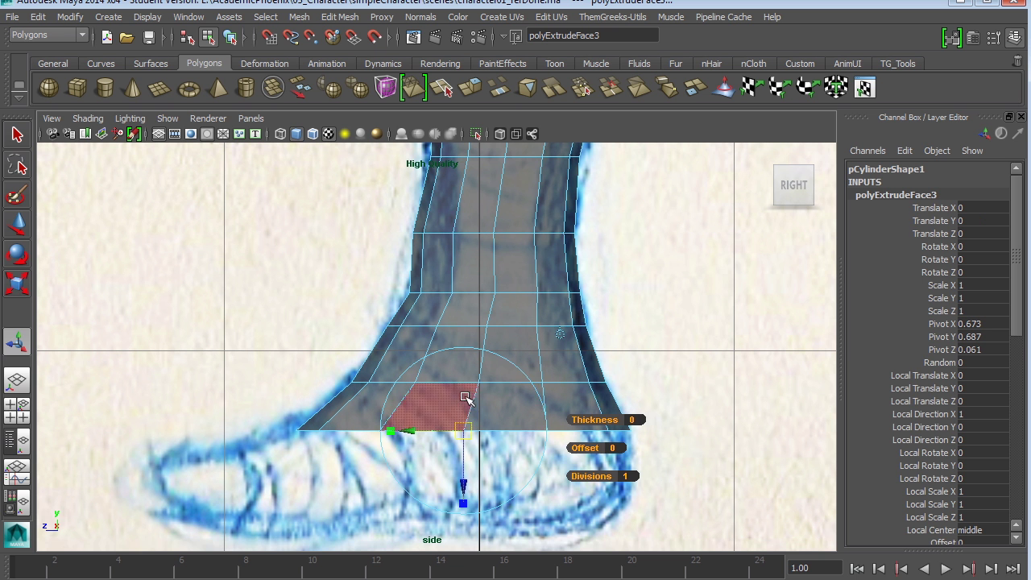
{"action": "left_click_drag", "start_coordinate": [466, 378], "coordinate": [470, 479]}
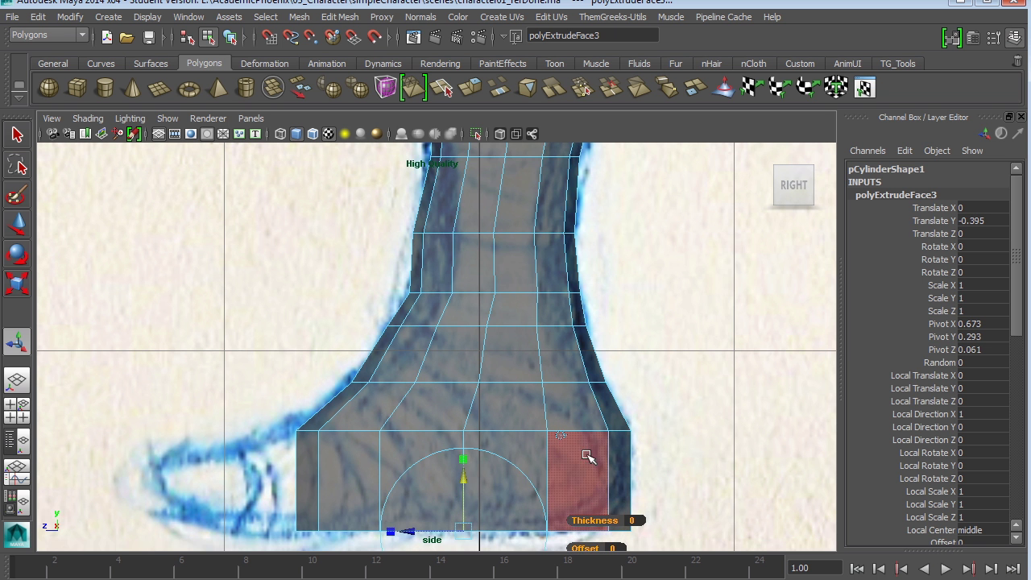
{"action": "middle_click_drag", "start_coordinate": [586, 461], "coordinate": [561, 354], "text": "alt"}
{"action": "right_click_drag", "start_coordinate": [630, 348], "coordinate": [730, 382], "text": "alt"}
{"action": "middle_click_drag", "start_coordinate": [683, 348], "coordinate": [727, 303], "text": "alt"}
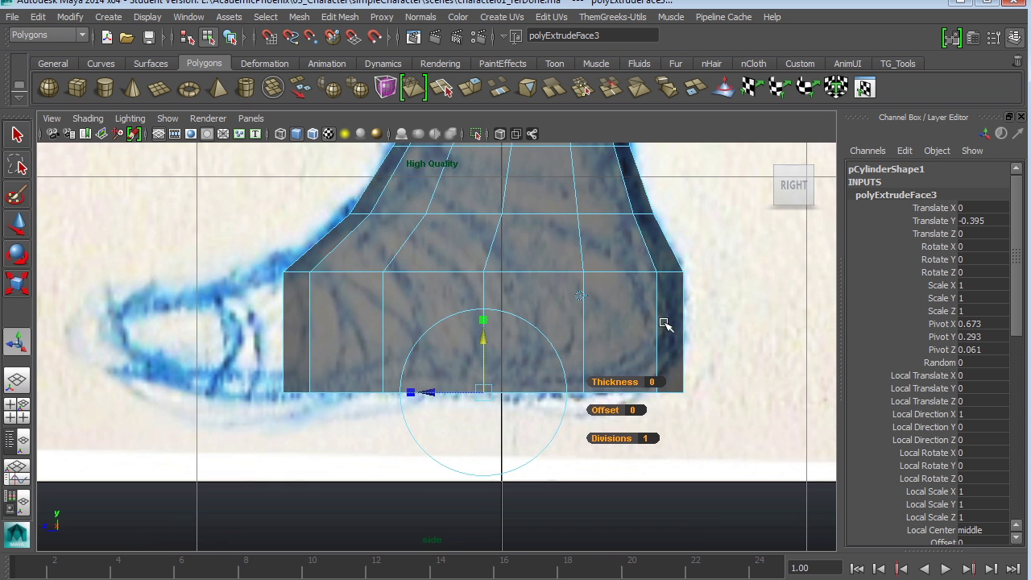
{"action": "left_click_drag", "start_coordinate": [483, 342], "coordinate": [483, 347]}
- Raise the rear bottom vertices to round the heel along the drawn outline in the side view
{"action": "right_click_drag", "start_coordinate": [644, 334], "coordinate": [575, 331]}
{"action": "middle_click_drag", "start_coordinate": [612, 348], "coordinate": [613, 437], "text": "alt"}
{"action": "left_click_drag", "start_coordinate": [704, 386], "coordinate": [656, 332]}
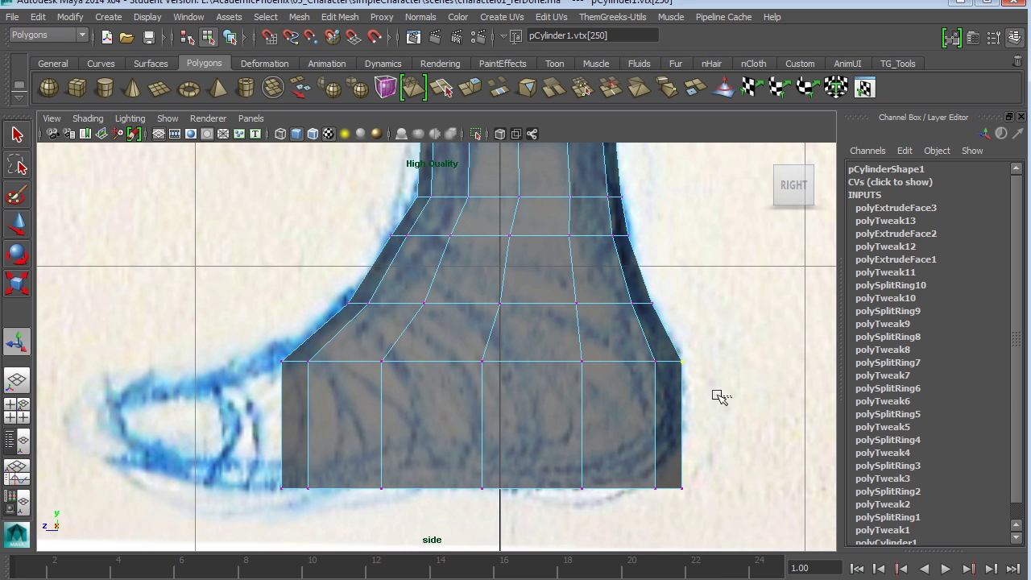
{"action": "key", "text": "w"}
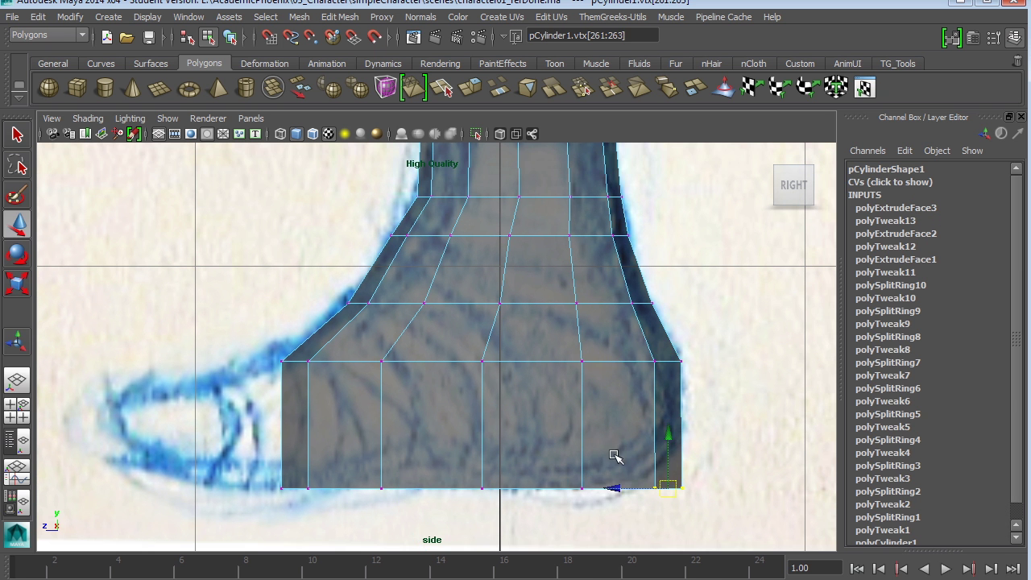
{"action": "left_click_drag", "start_coordinate": [668, 482], "coordinate": [664, 448]}
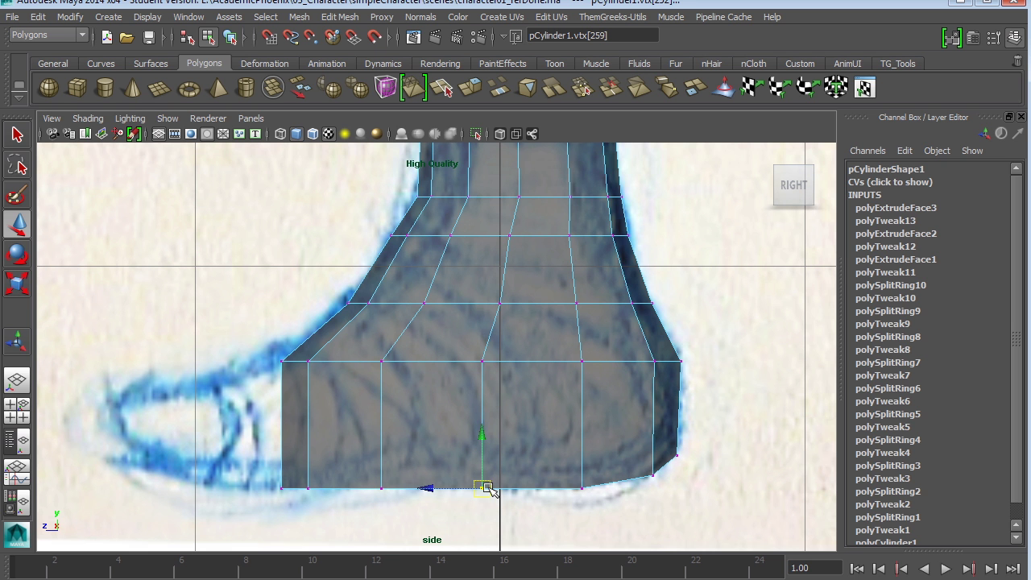
- Raise the two middle columns of sole vertices to form the arch of the foot, then clear the selection
{"action": "left_click_drag", "start_coordinate": [481, 488], "coordinate": [482, 471]}
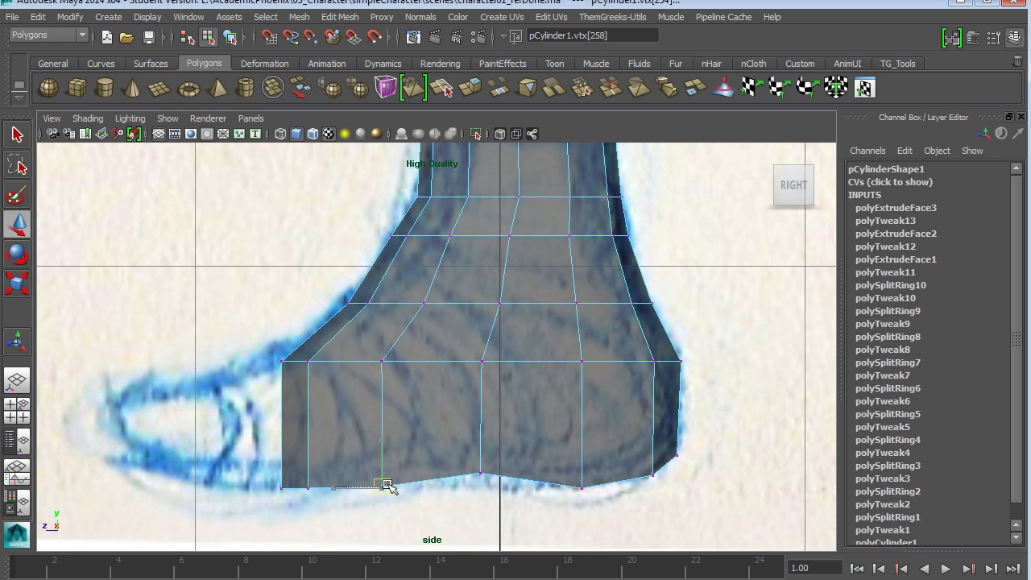
{"action": "left_click_drag", "start_coordinate": [386, 487], "coordinate": [388, 475]}
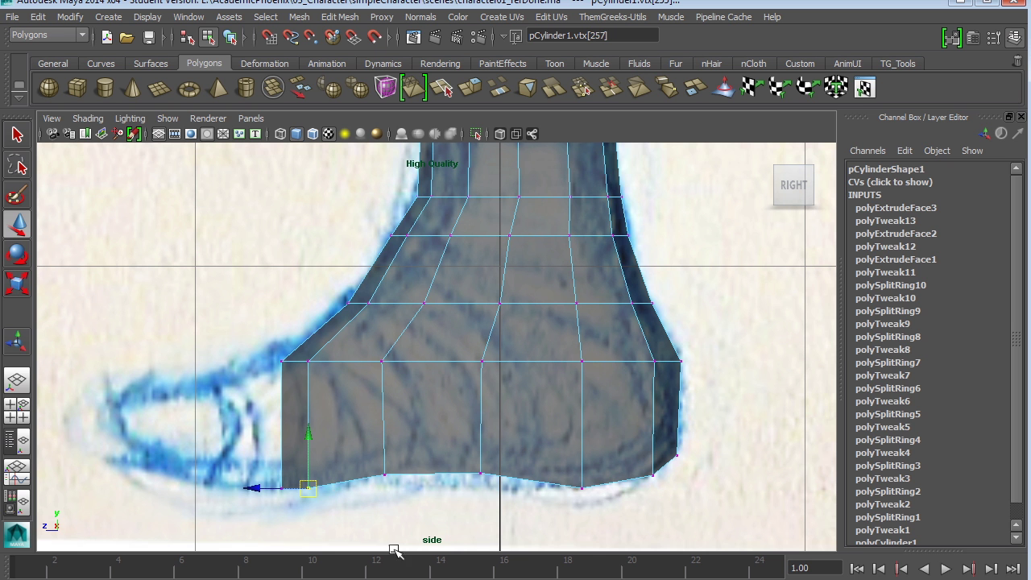
{"action": "left_click", "coordinate": [425, 504]}
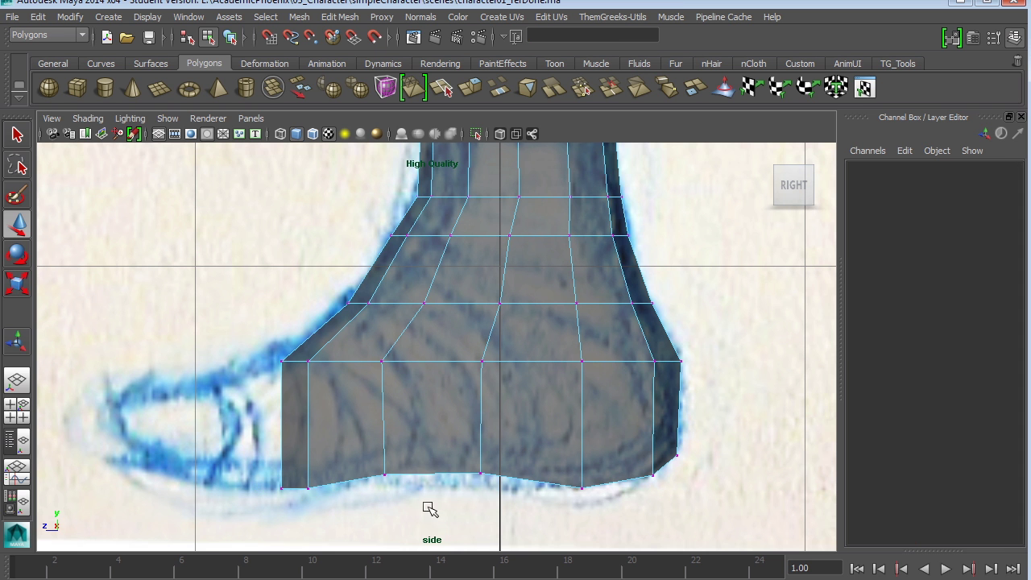
- Select the four front faces of the lowest foot section, from which the toes extend
{"action": "middle_click_drag", "start_coordinate": [454, 492], "coordinate": [467, 421], "text": "alt"}
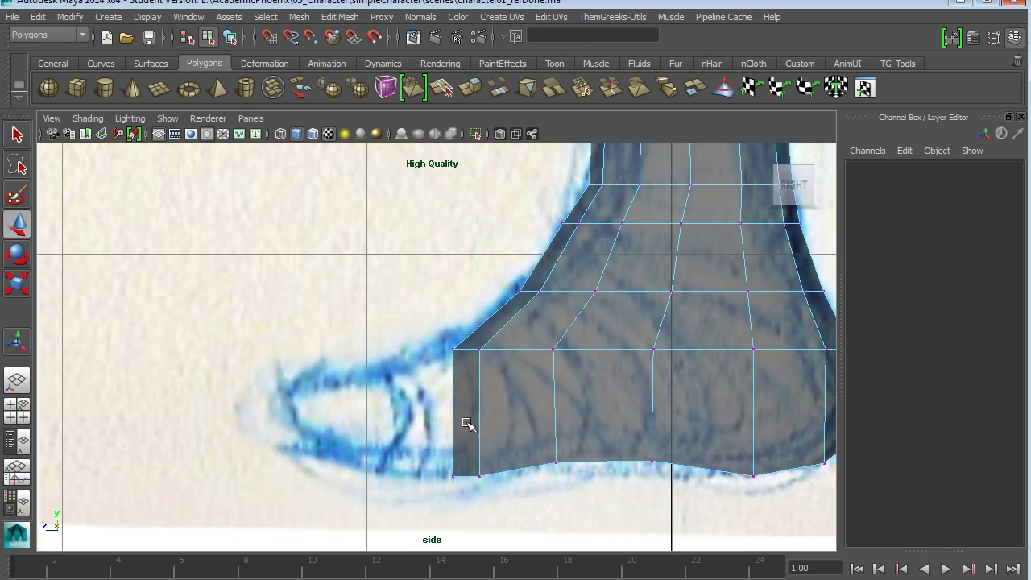
{"action": "right_click_drag", "start_coordinate": [467, 421], "coordinate": [467, 395]}
{"action": "left_click_drag", "start_coordinate": [427, 395], "coordinate": [475, 414]}
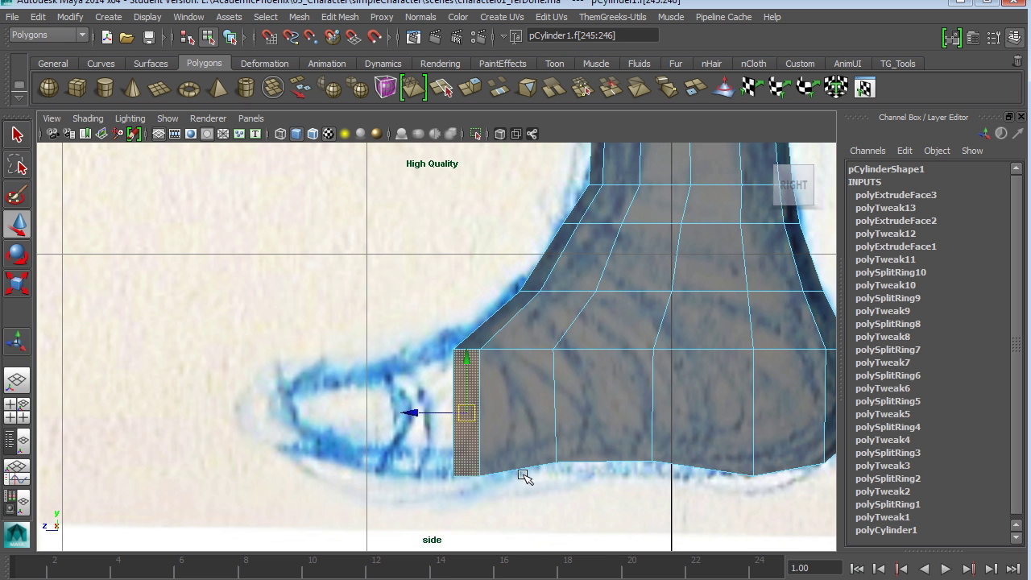
{"action": "key", "text": "space"}
{"action": "key", "text": "space"}
{"action": "middle_click_drag", "start_coordinate": [378, 504], "coordinate": [415, 422], "text": "alt"}
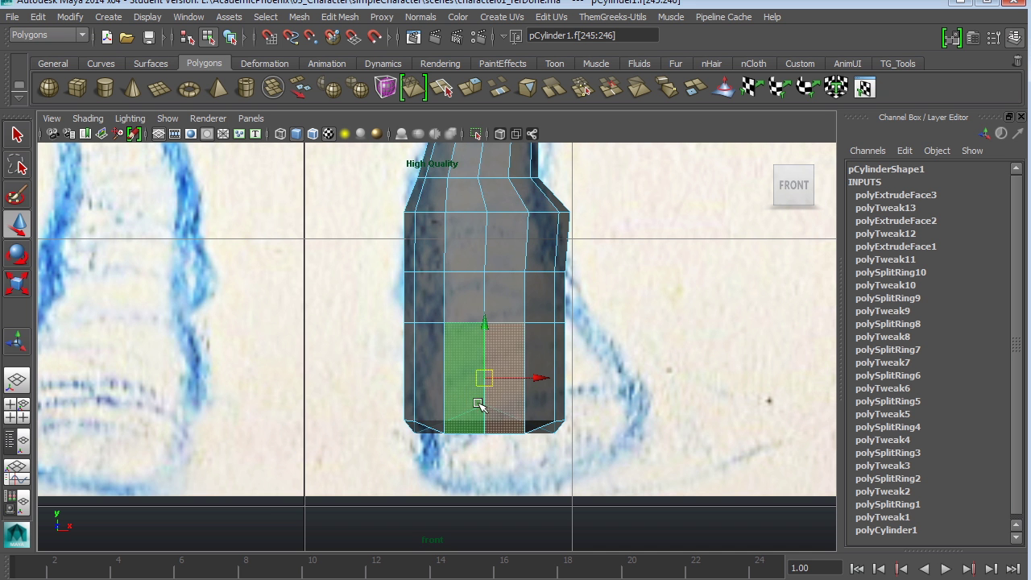
{"action": "left_click", "coordinate": [430, 393], "text": "shift"}
{"action": "left_click", "coordinate": [534, 407], "text": "shift"}
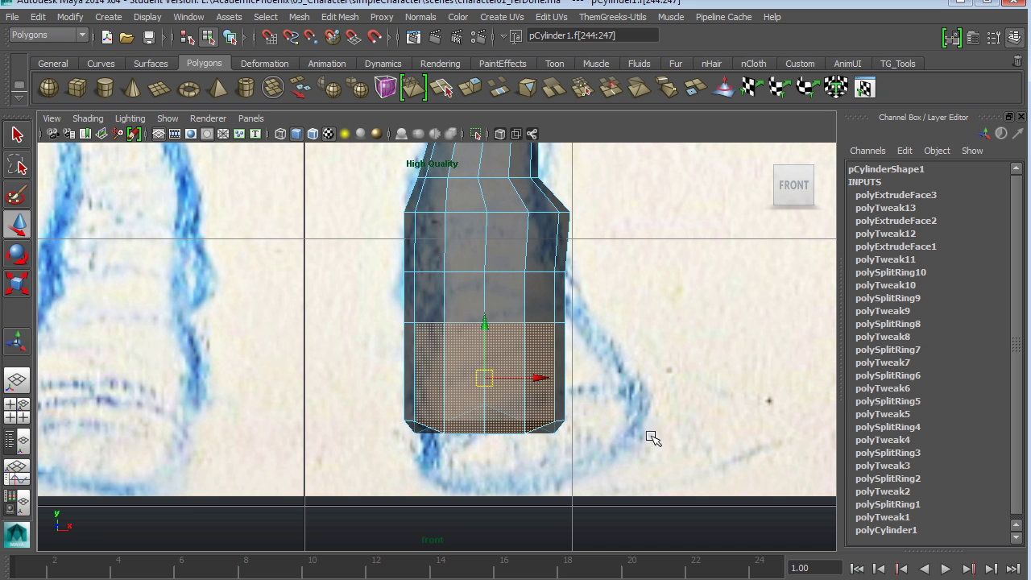
- Flatten the selected front faces in depth and nudge them slightly upward in the side view
{"action": "key", "text": "space"}
{"action": "key", "text": "r"}
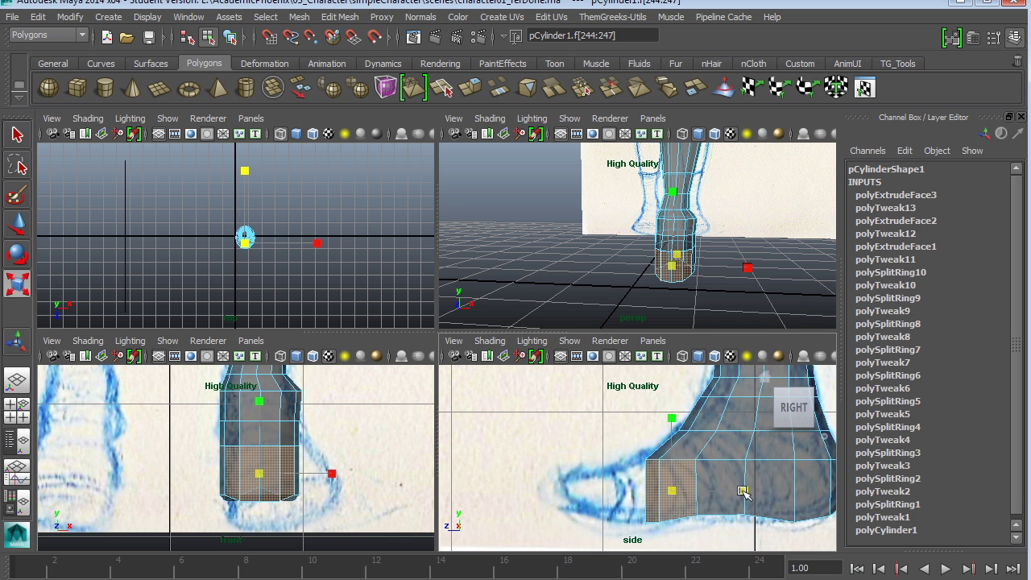
{"action": "left_click_drag", "start_coordinate": [745, 490], "coordinate": [605, 489]}
{"action": "key", "text": "w"}
{"action": "left_click_drag", "start_coordinate": [663, 436], "coordinate": [663, 435]}
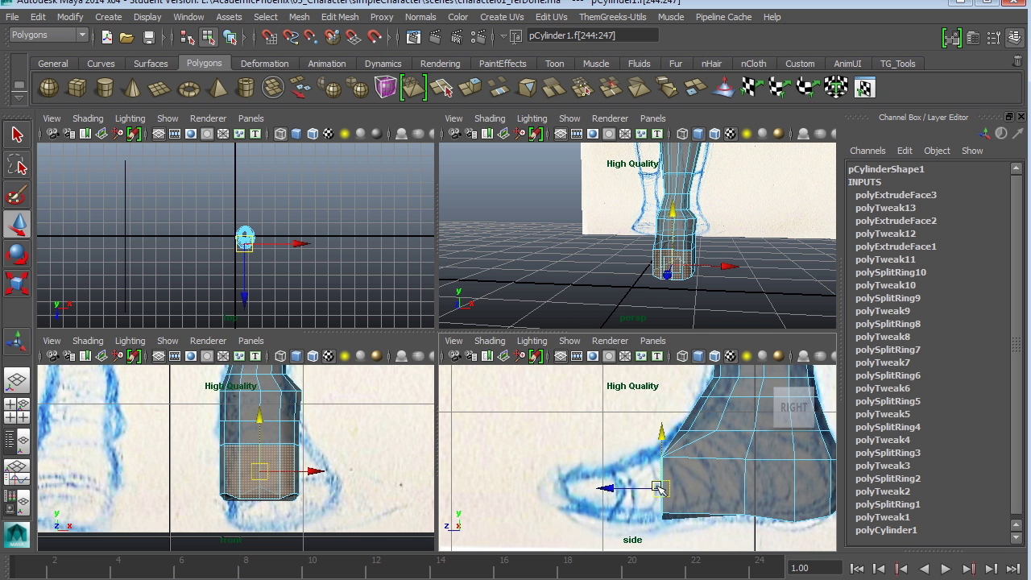
- Extrude the four front faces forward by about 0.238, reduce their height and lower them to follow the foot outline in the side view
{"action": "key", "text": "r"}
{"action": "left_click_drag", "start_coordinate": [733, 488], "coordinate": [668, 486]}
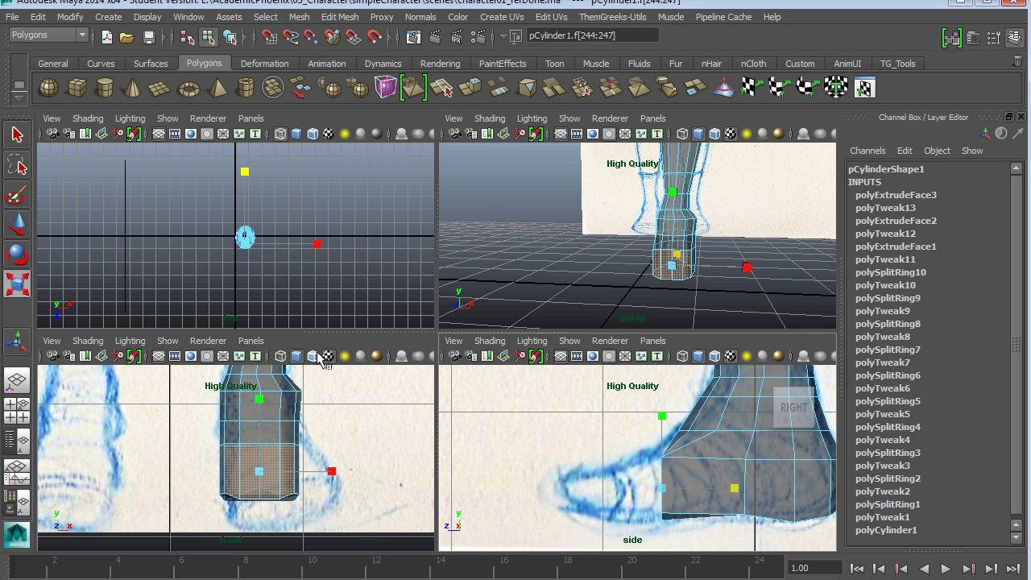
{"action": "left_click", "coordinate": [339, 16]}
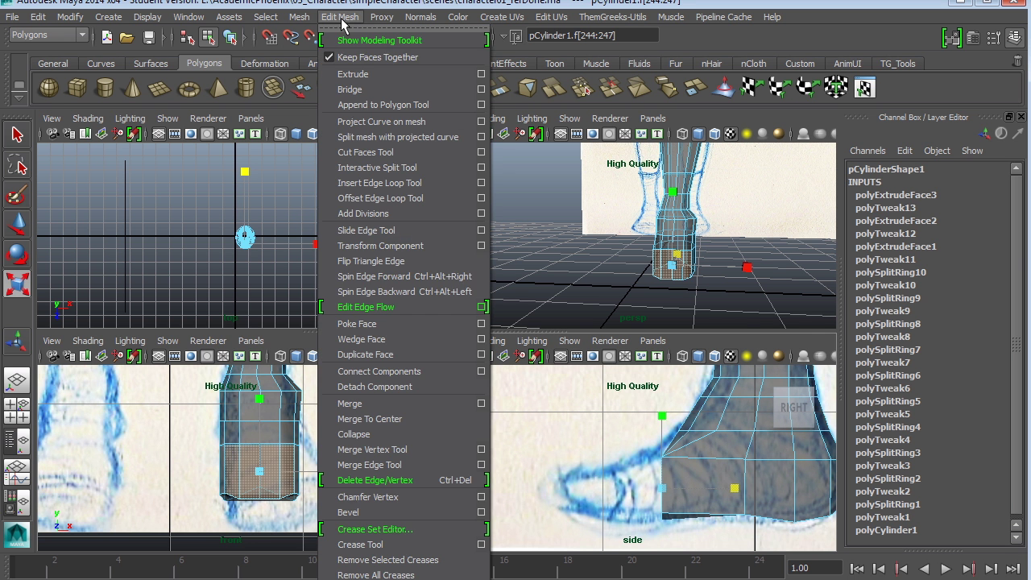
{"action": "left_click", "coordinate": [354, 74]}
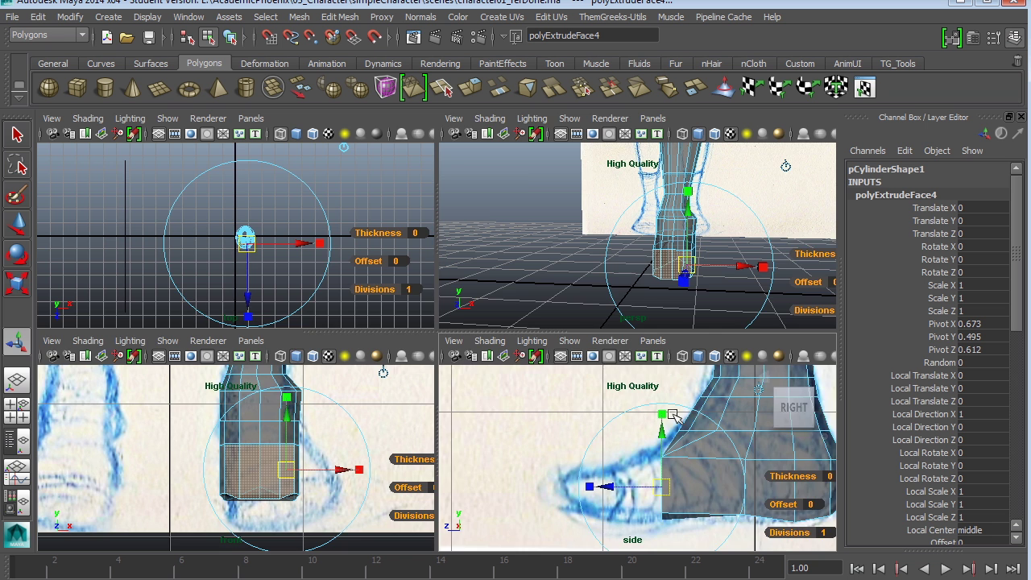
{"action": "middle_click_drag", "start_coordinate": [725, 415], "coordinate": [678, 418], "text": "alt"}
{"action": "key", "text": "space"}
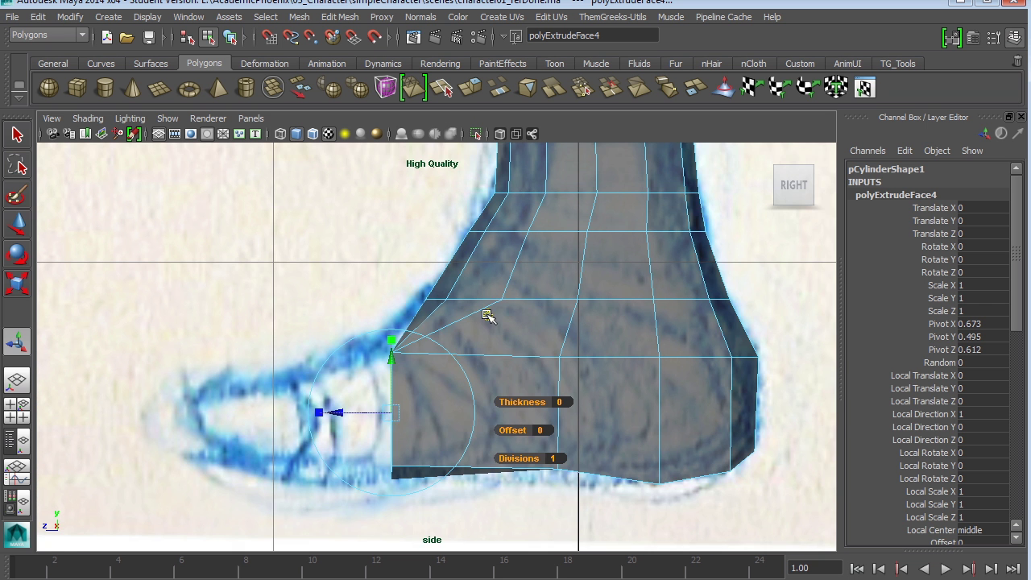
{"action": "middle_click_drag", "start_coordinate": [357, 412], "coordinate": [466, 403], "text": "alt"}
{"action": "left_click_drag", "start_coordinate": [466, 402], "coordinate": [379, 401]}
{"action": "left_click", "coordinate": [424, 331]}
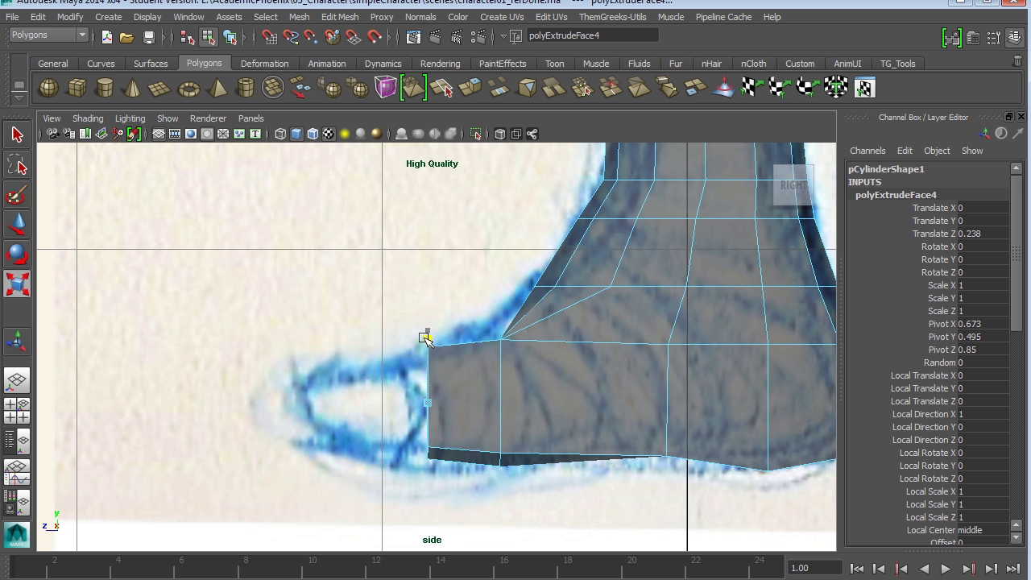
{"action": "key", "text": "w"}
{"action": "left_click_drag", "start_coordinate": [426, 346], "coordinate": [427, 356]}
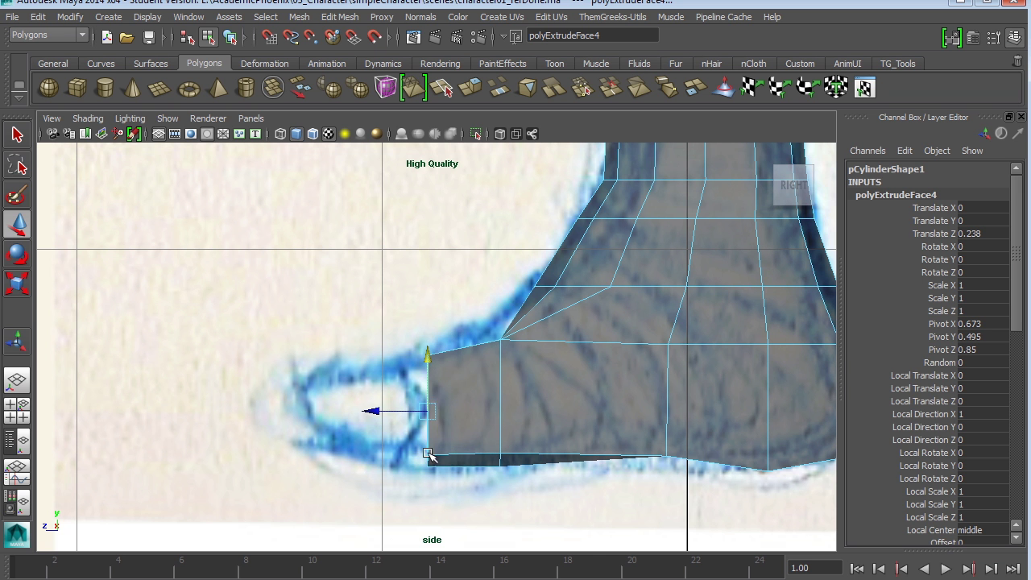
- Extrude the front faces again by about 0.193 toward the toes and reduce their height to match the drawn outline
{"action": "key", "text": "ctrl+e"}
{"action": "left_click_drag", "start_coordinate": [376, 409], "coordinate": [322, 396]}
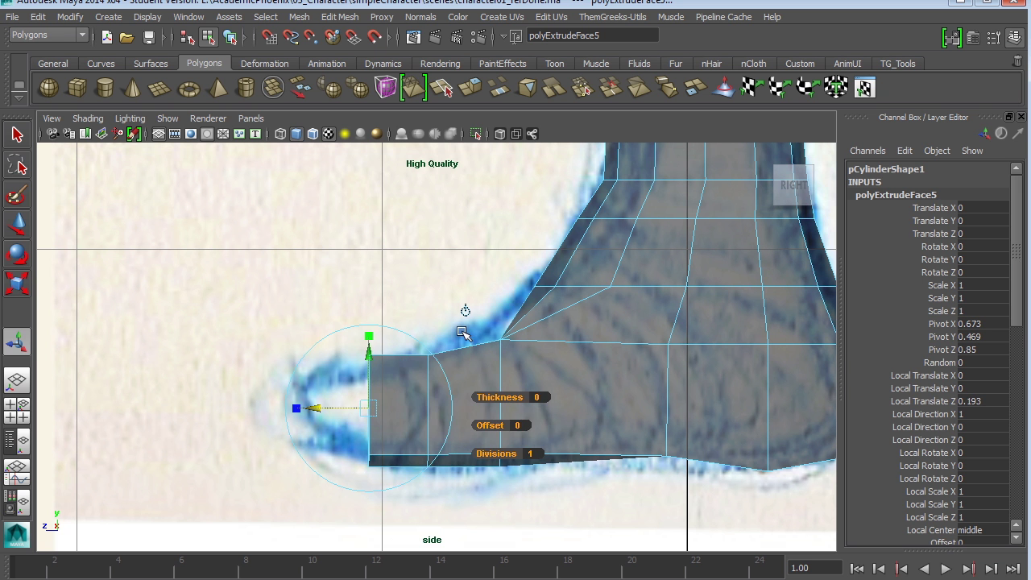
{"action": "key", "text": "r"}
{"action": "left_click_drag", "start_coordinate": [367, 340], "coordinate": [366, 351]}
- Extrude a third toe section about 0.19 forward, scale its height to about 0.562 and raise it slightly at the toe tip
{"action": "key", "text": "ctrl+e"}
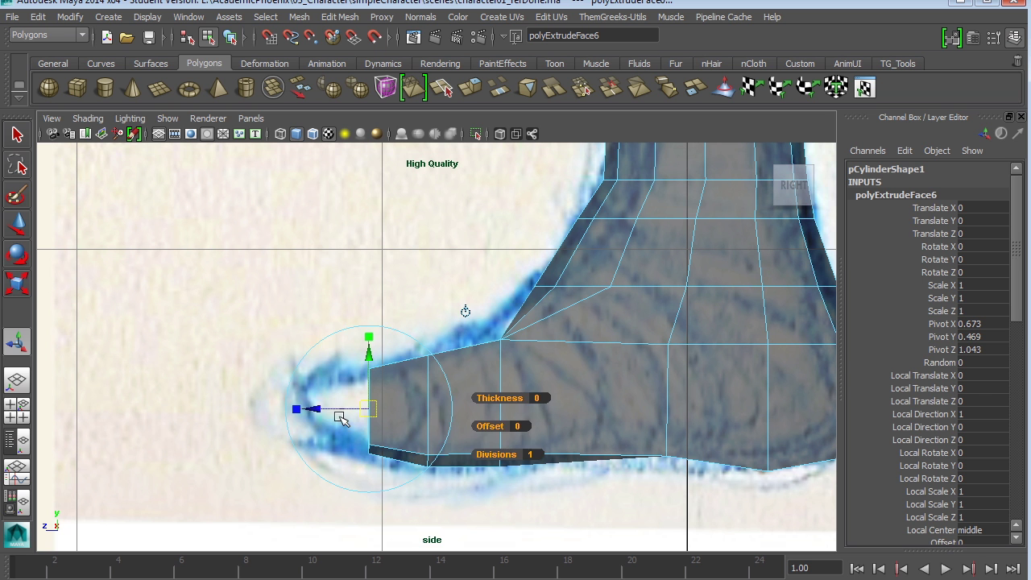
{"action": "left_click_drag", "start_coordinate": [295, 410], "coordinate": [255, 408]}
{"action": "left_click_drag", "start_coordinate": [313, 345], "coordinate": [311, 363]}
{"action": "key", "text": "w"}
{"action": "left_click_drag", "start_coordinate": [317, 413], "coordinate": [312, 403]}
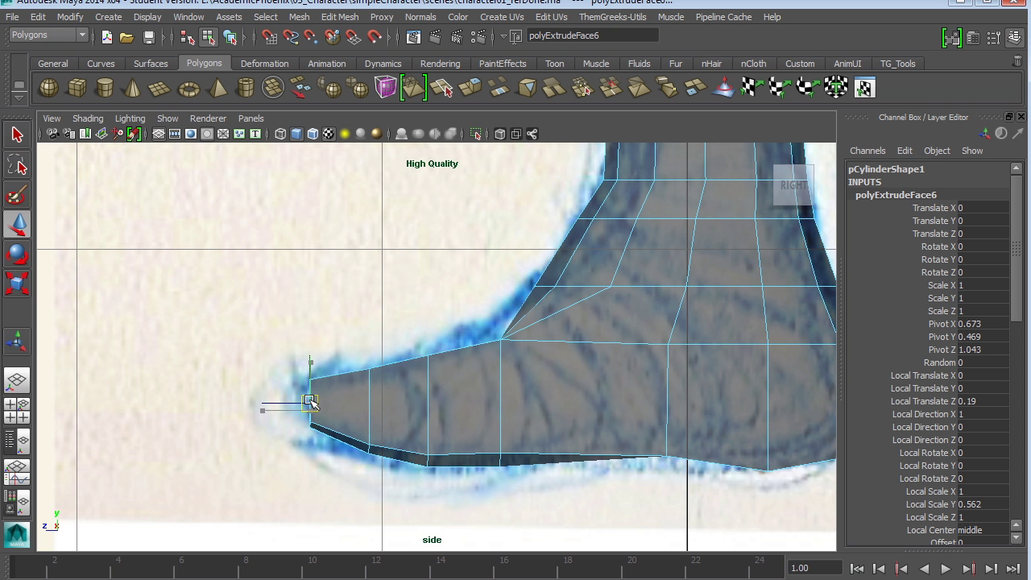
- Try to scale the toe-tip faces in the front view
{"action": "key", "text": "space"}
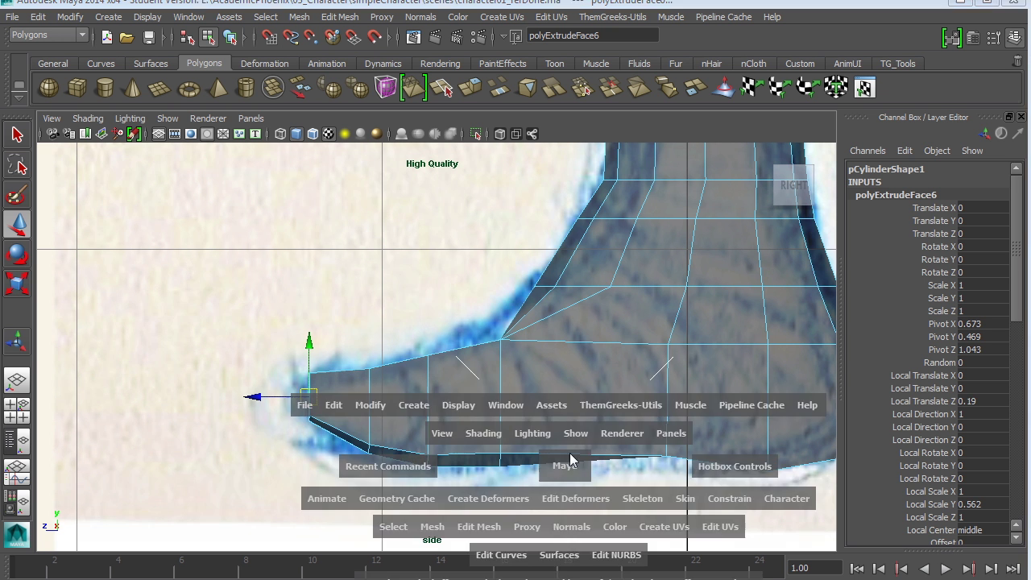
{"action": "key", "text": "space"}
{"action": "right_click_drag", "start_coordinate": [428, 390], "coordinate": [626, 360], "text": "alt"}
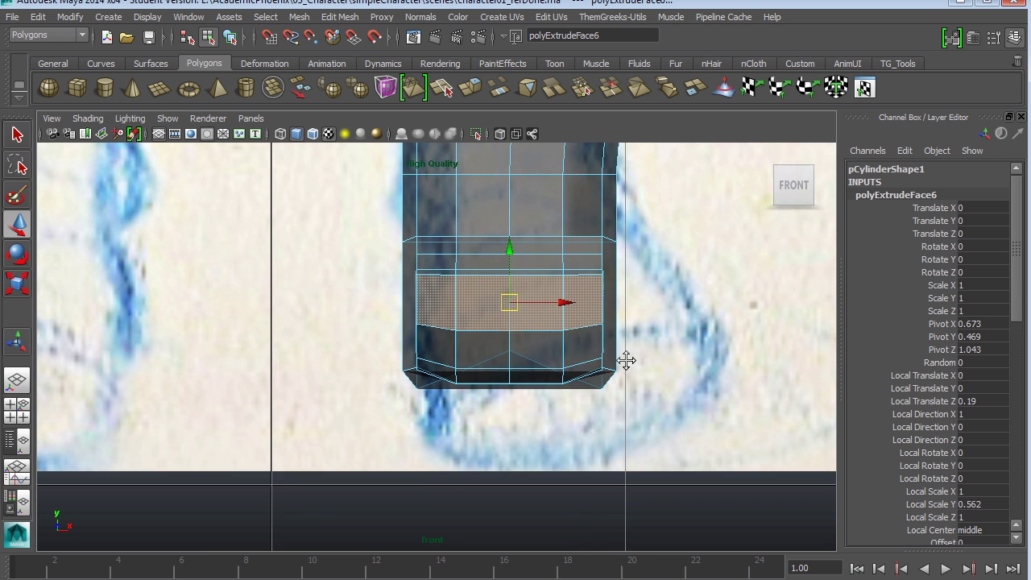
{"action": "middle_click_drag", "start_coordinate": [626, 360], "coordinate": [619, 388], "text": "alt"}
{"action": "key", "text": "r"}
{"action": "left_click_drag", "start_coordinate": [564, 335], "coordinate": [631, 250]}
{"action": "key", "text": "ctrl+z"}
- Reposition the front row of toe vertices in the perspective view to give the toe tip a rounded outline
{"action": "key", "text": "space"}
{"action": "key", "text": "space"}
{"action": "right_click_drag", "start_coordinate": [631, 250], "coordinate": [607, 330], "text": "alt"}
{"action": "left_click_drag", "start_coordinate": [621, 356], "coordinate": [662, 351], "text": "alt"}
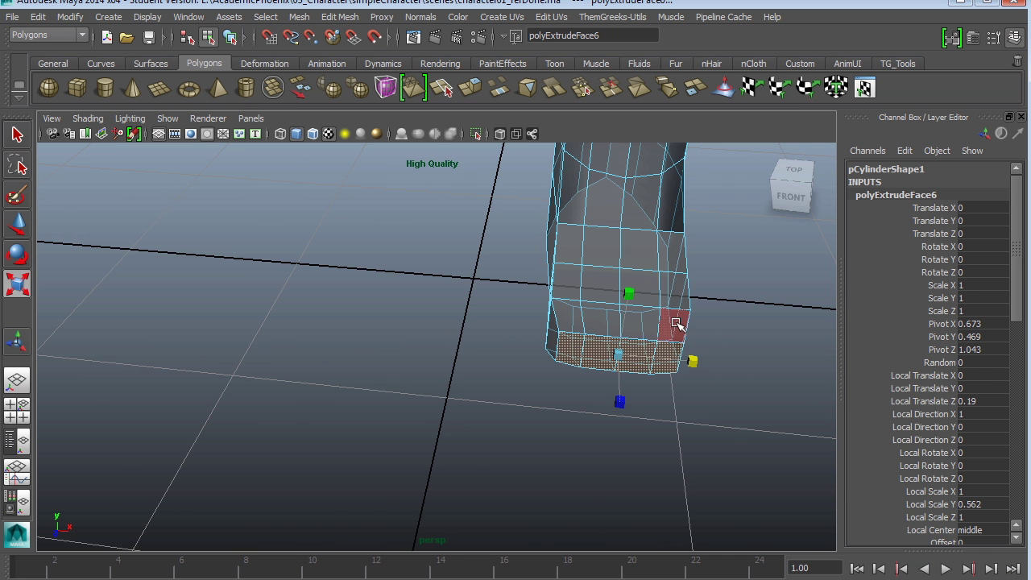
{"action": "right_click_drag", "start_coordinate": [676, 325], "coordinate": [622, 322]}
{"action": "left_click_drag", "start_coordinate": [668, 327], "coordinate": [595, 419], "text": "alt"}
{"action": "left_click_drag", "start_coordinate": [593, 469], "coordinate": [513, 431]}
{"action": "key", "text": "w"}
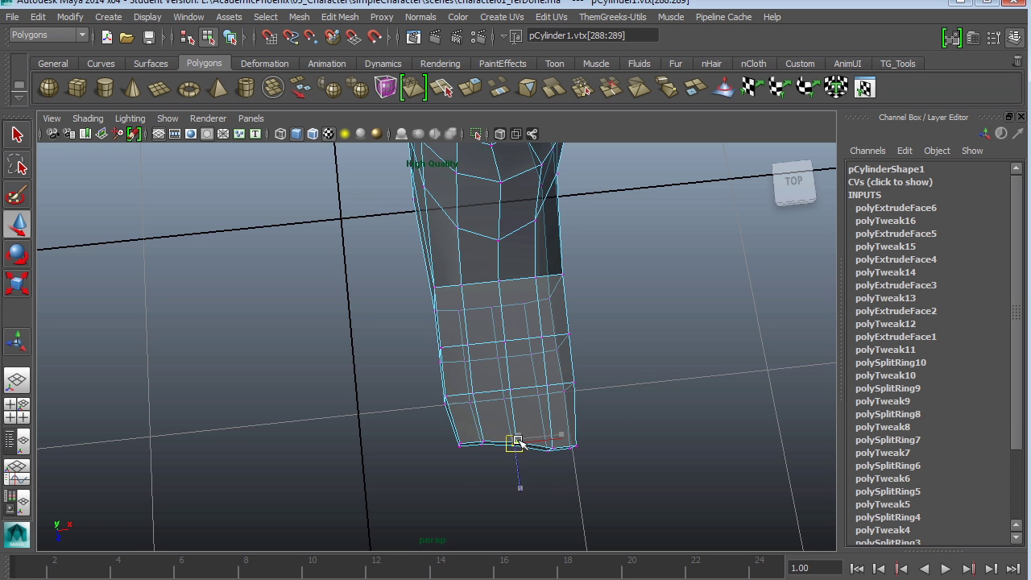
{"action": "left_click_drag", "start_coordinate": [469, 462], "coordinate": [437, 413]}
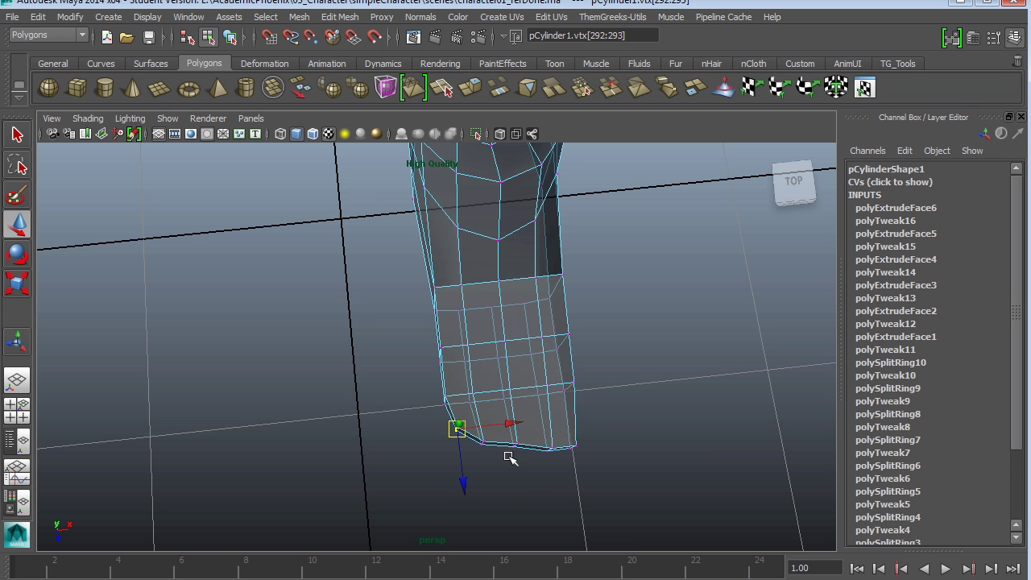
{"action": "left_click_drag", "start_coordinate": [533, 469], "coordinate": [564, 427]}
{"action": "left_click_drag", "start_coordinate": [564, 427], "coordinate": [624, 435], "text": "alt"}
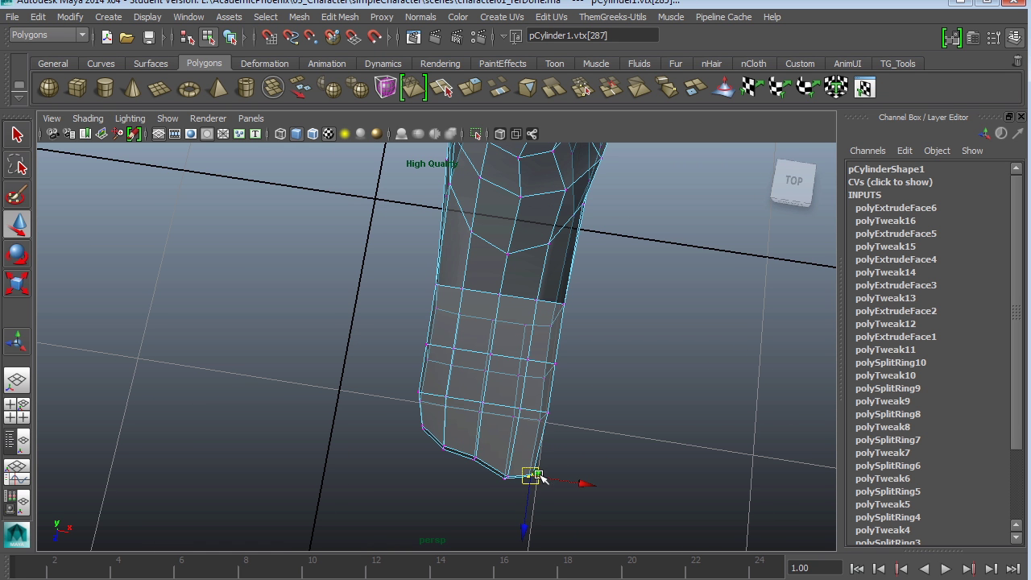
{"action": "left_click_drag", "start_coordinate": [453, 465], "coordinate": [627, 442]}
- Adjust the vertices along the sides and underside of the toe section to smooth its contour
{"action": "left_click_drag", "start_coordinate": [601, 410], "coordinate": [602, 411]}
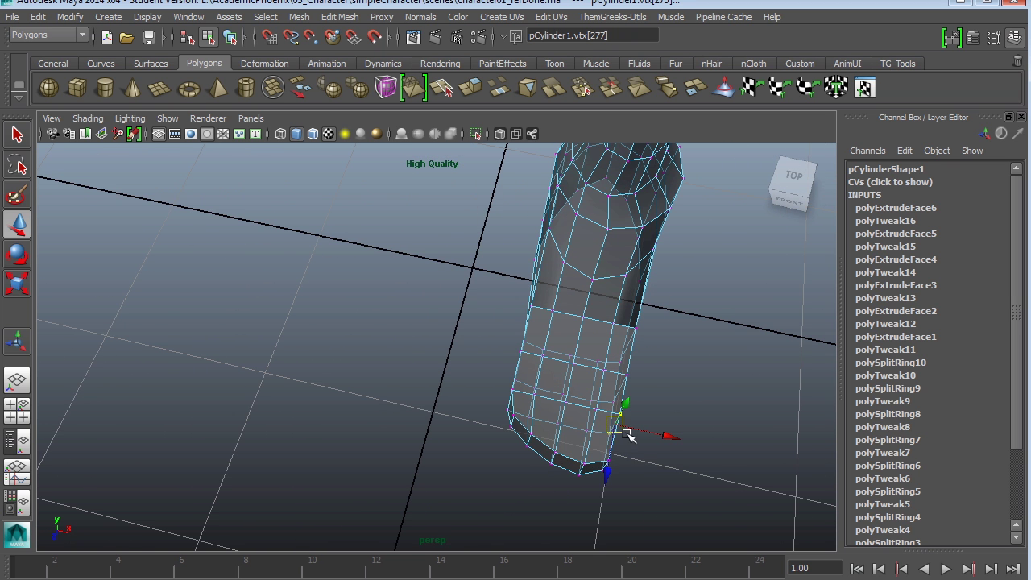
{"action": "left_click", "coordinate": [683, 410]}
{"action": "left_click_drag", "start_coordinate": [734, 424], "coordinate": [608, 463], "text": "alt"}
{"action": "left_click", "coordinate": [611, 419]}
{"action": "left_click_drag", "start_coordinate": [545, 421], "coordinate": [545, 421]}
{"action": "left_click_drag", "start_coordinate": [604, 463], "coordinate": [550, 438], "text": "alt"}
{"action": "left_click", "coordinate": [608, 509]}
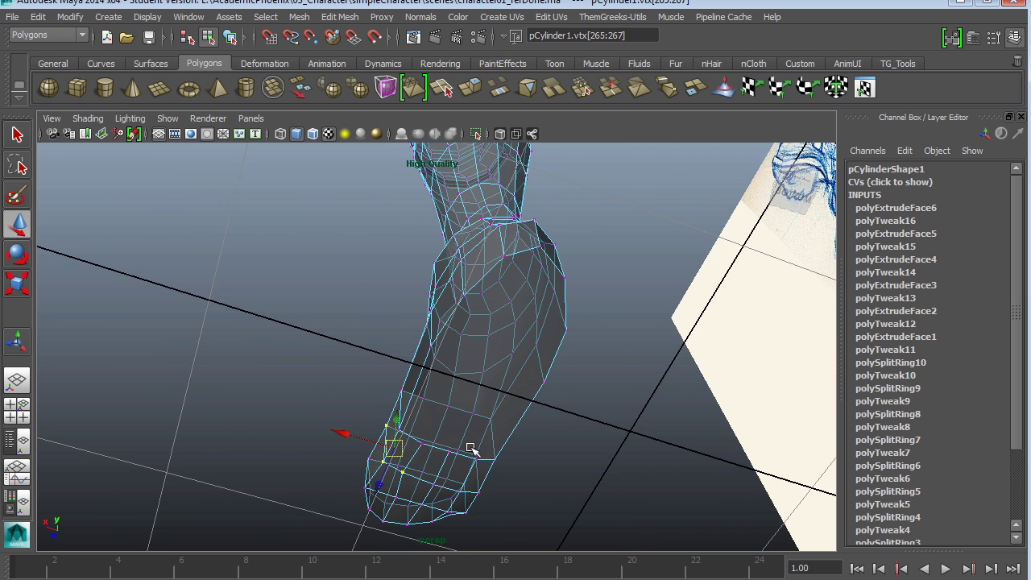
- Split the large sole face down its middle from the heel to the toe section with the Interactive Split Tool
{"action": "mouse_move", "coordinate": [509, 471]}
{"action": "left_mouse_down", "text": "alt"}
{"action": "mouse_move", "coordinate": [520, 458]}
{"action": "mouse_move", "coordinate": [495, 465]}
{"action": "left_mouse_up", "text": "alt"}
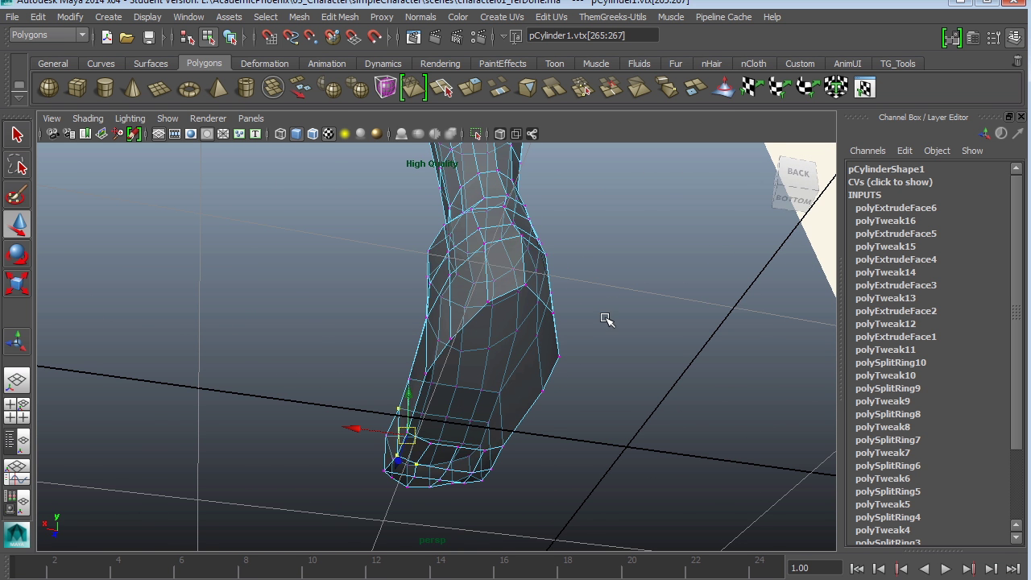
{"action": "left_click_drag", "start_coordinate": [617, 364], "coordinate": [589, 352], "text": "alt"}
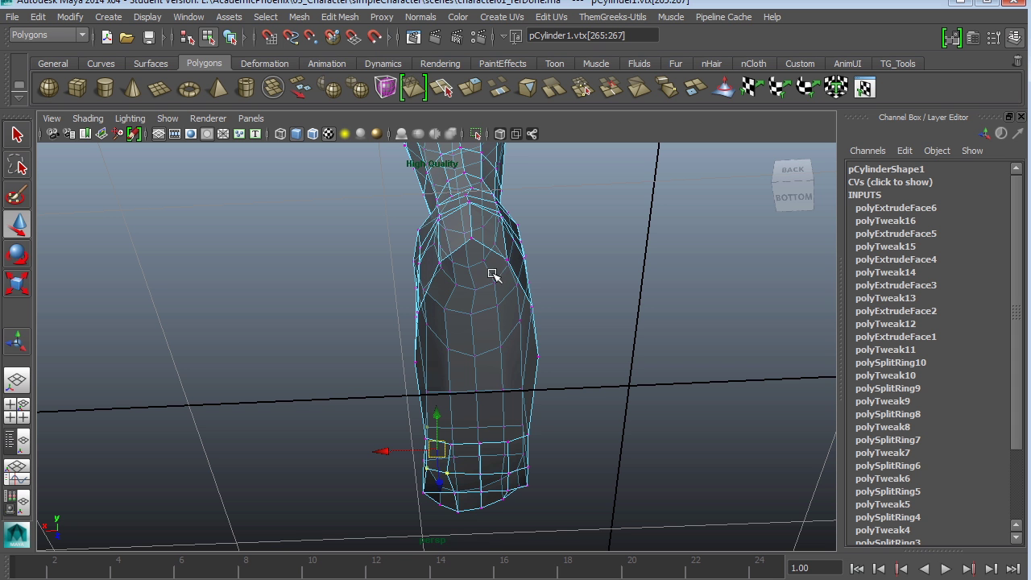
{"action": "left_click", "coordinate": [358, 16]}
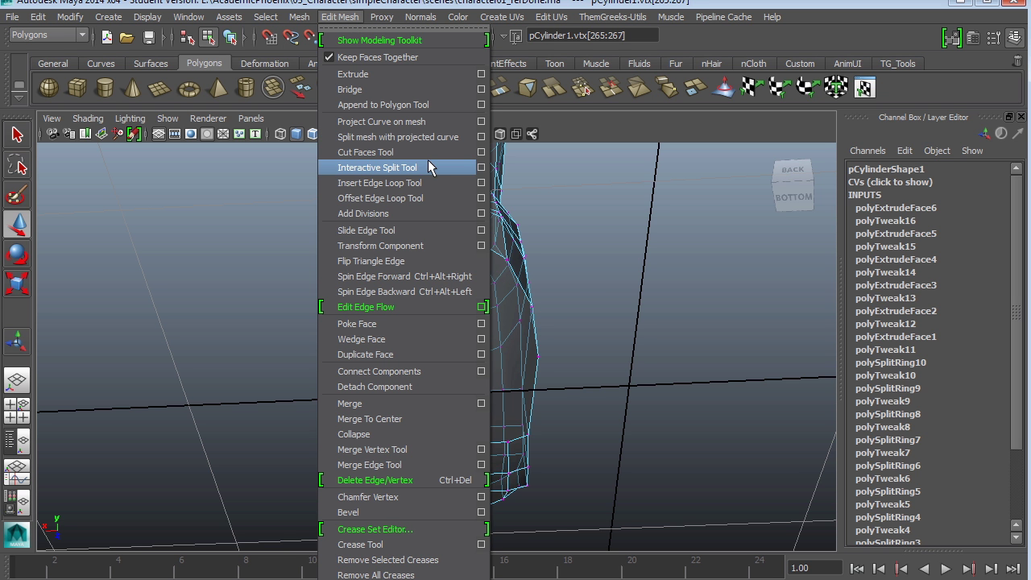
{"action": "left_click", "coordinate": [428, 167]}
{"action": "left_click_drag", "start_coordinate": [442, 166], "coordinate": [621, 299], "text": "alt"}
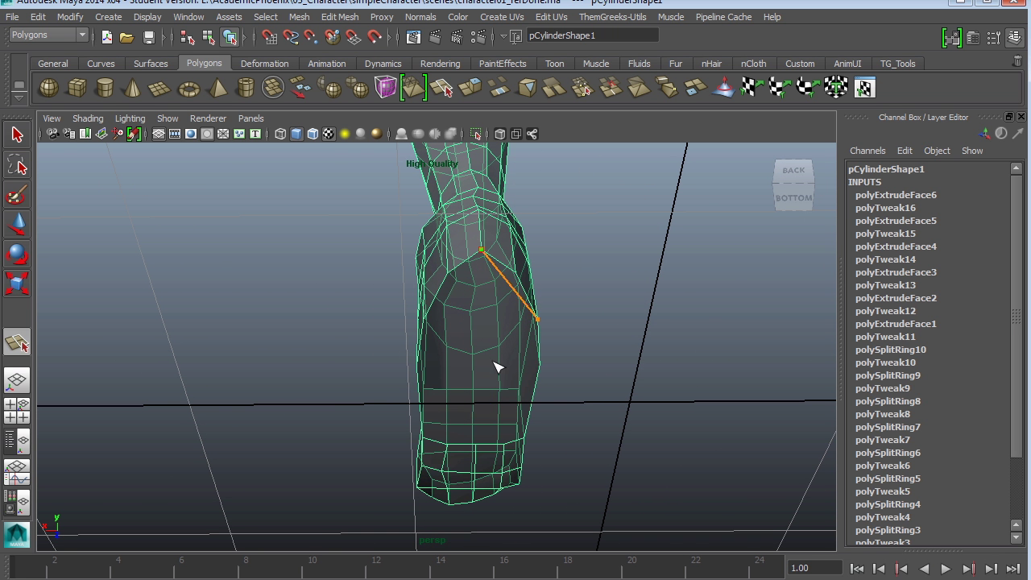
{"action": "key", "text": "Return"}
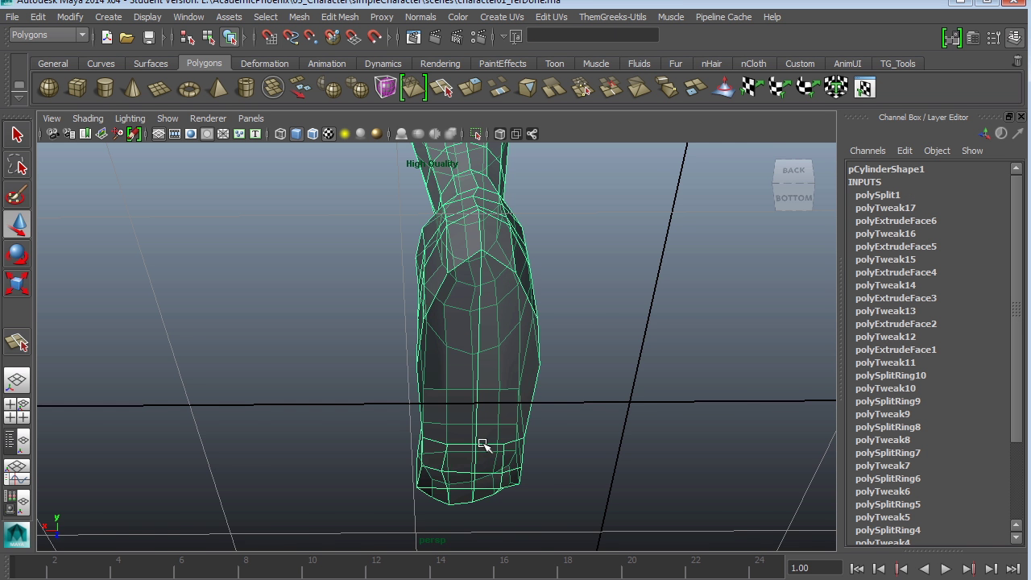
- Split the sole lengthwise on both sides of the centre edge, connecting the heel vertices to the toe section
{"action": "left_click_drag", "start_coordinate": [483, 444], "coordinate": [505, 374], "text": "alt"}
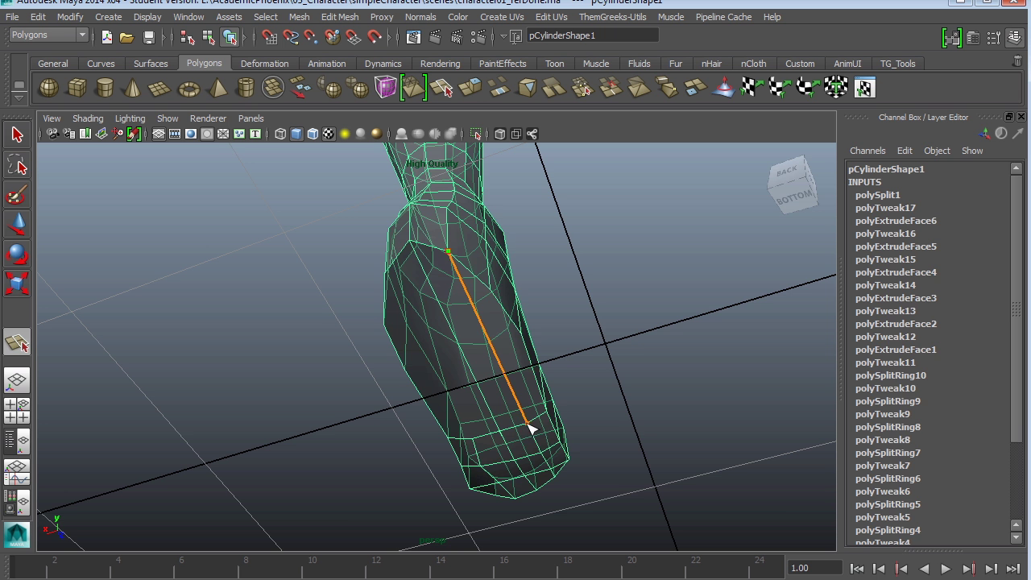
{"action": "key", "text": "Return"}
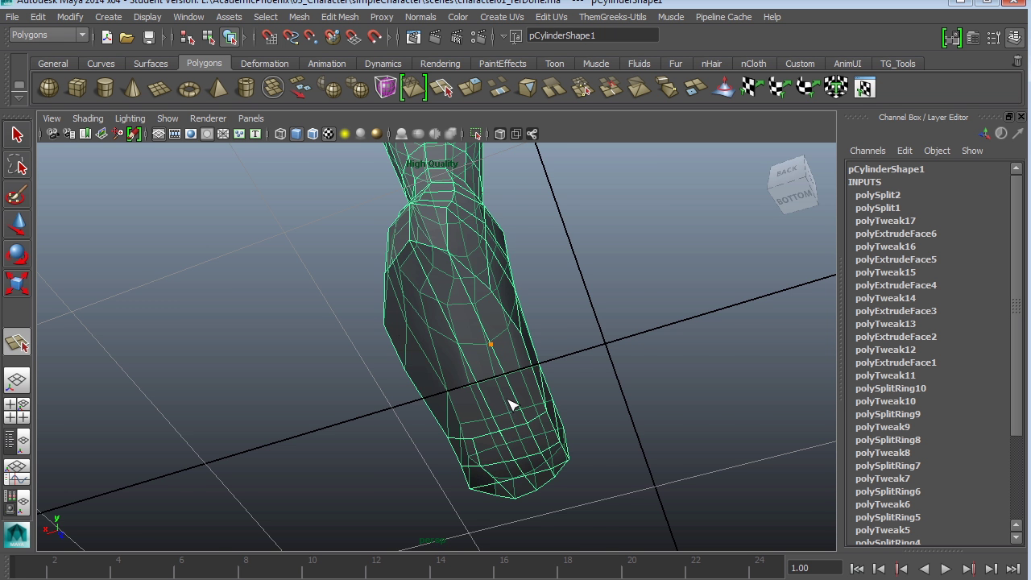
{"action": "left_click_drag", "start_coordinate": [509, 405], "coordinate": [493, 318], "text": "alt"}
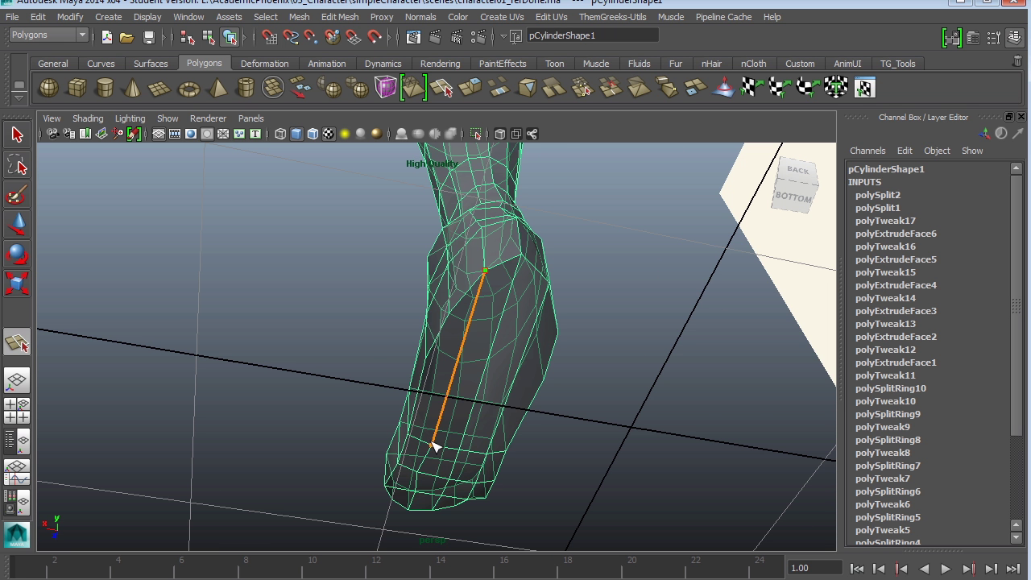
{"action": "key", "text": "w"}
- Split the sole crosswise from one side of the foot to the other, just in front of the heel
{"action": "mouse_move", "coordinate": [444, 435]}
{"action": "left_mouse_down", "text": "alt"}
{"action": "mouse_move", "coordinate": [444, 359]}
{"action": "mouse_move", "coordinate": [384, 373]}
{"action": "mouse_move", "coordinate": [481, 359]}
{"action": "mouse_move", "coordinate": [405, 381]}
{"action": "mouse_move", "coordinate": [456, 352]}
{"action": "mouse_move", "coordinate": [494, 363]}
{"action": "mouse_move", "coordinate": [524, 341]}
{"action": "mouse_move", "coordinate": [548, 373]}
{"action": "mouse_move", "coordinate": [532, 370]}
{"action": "left_mouse_up", "text": "alt"}
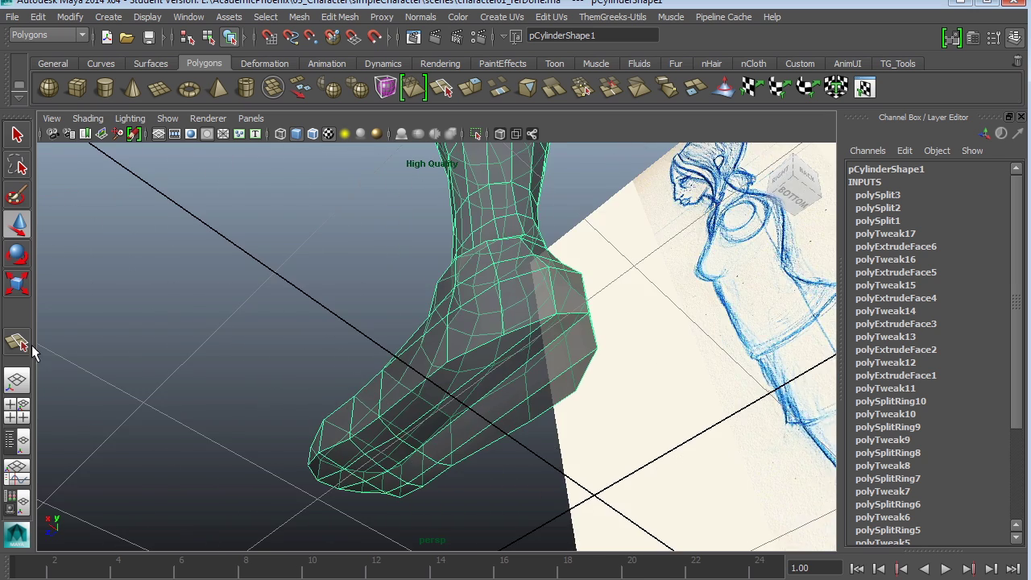
{"action": "left_click", "coordinate": [17, 343]}
{"action": "mouse_move", "coordinate": [166, 361]}
{"action": "left_mouse_down", "text": "alt"}
{"action": "mouse_move", "coordinate": [439, 401]}
{"action": "mouse_move", "coordinate": [379, 395]}
{"action": "mouse_move", "coordinate": [525, 330]}
{"action": "left_mouse_up", "text": "alt"}
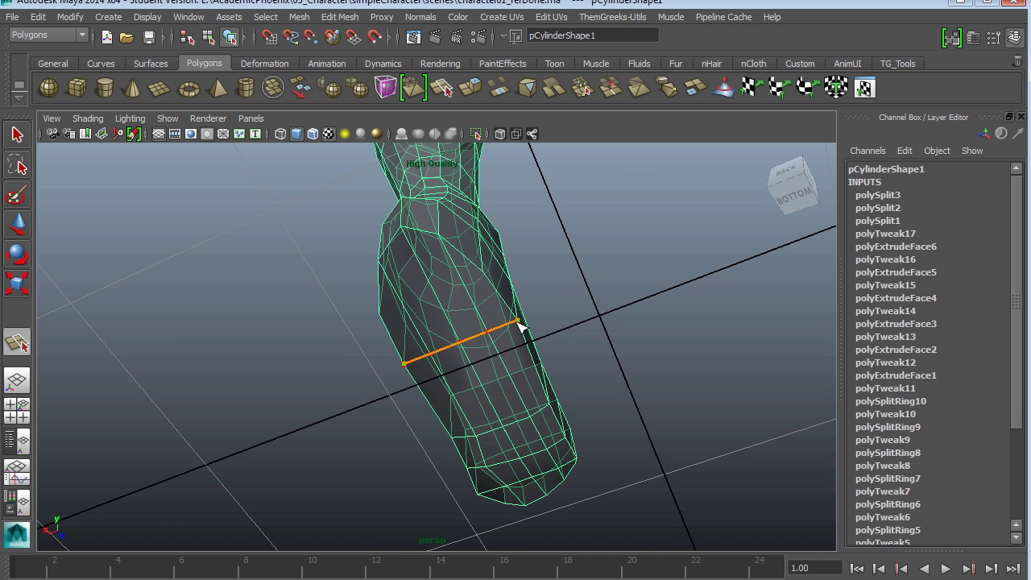
{"action": "key", "text": "w"}
- Switch to vertex editing and reposition the vertices around the back and lower sides of the heel to round it
{"action": "left_click_drag", "start_coordinate": [359, 311], "coordinate": [440, 321], "text": "alt"}
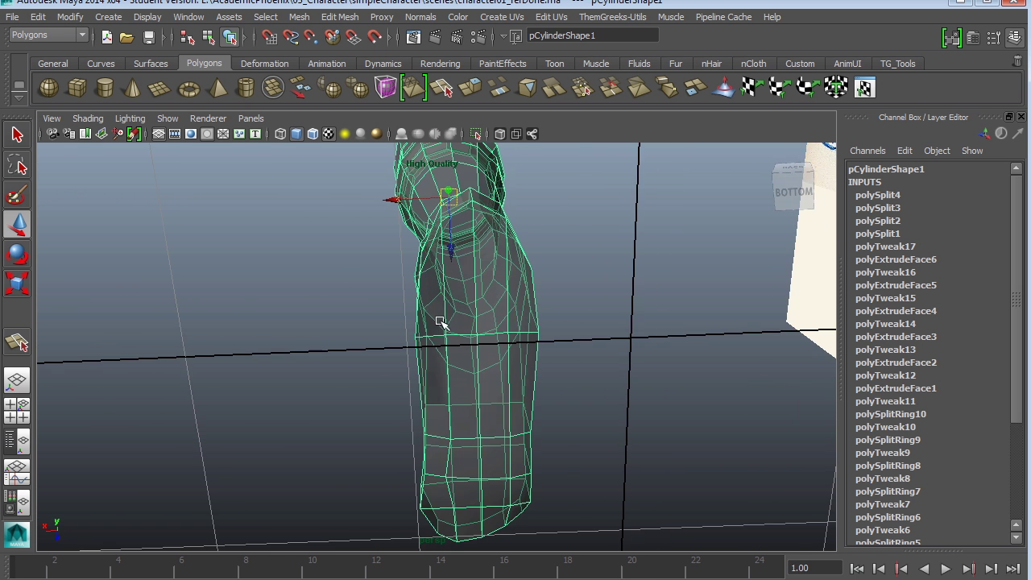
{"action": "right_click_drag", "start_coordinate": [439, 320], "coordinate": [439, 287]}
{"action": "left_click_drag", "start_coordinate": [473, 342], "coordinate": [513, 427], "text": "alt"}
{"action": "right_click", "coordinate": [505, 426]}
{"action": "right_click_drag", "start_coordinate": [503, 425], "coordinate": [436, 350]}
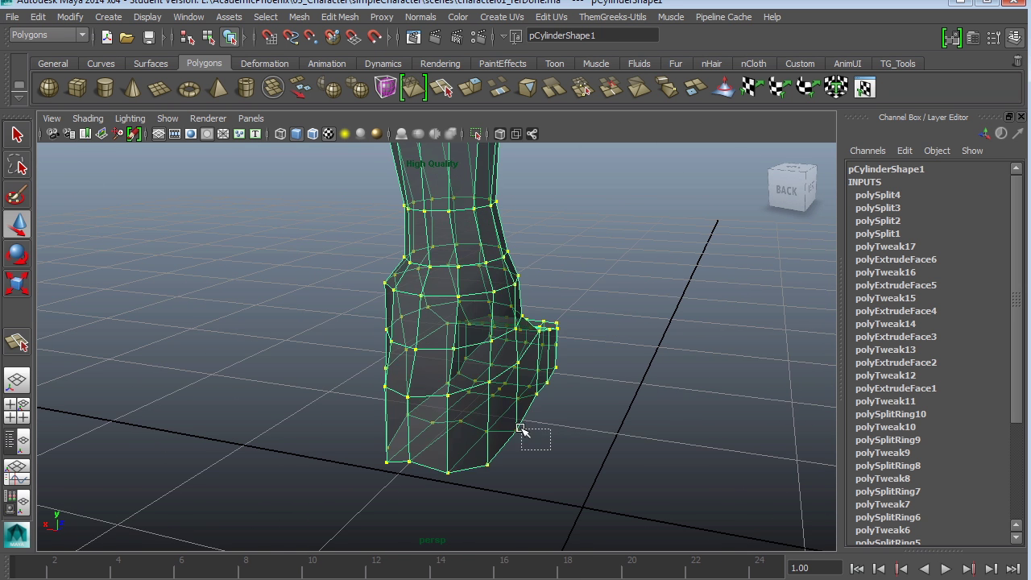
{"action": "left_click_drag", "start_coordinate": [522, 432], "coordinate": [520, 430]}
{"action": "left_click_drag", "start_coordinate": [520, 431], "coordinate": [500, 463], "text": "alt"}
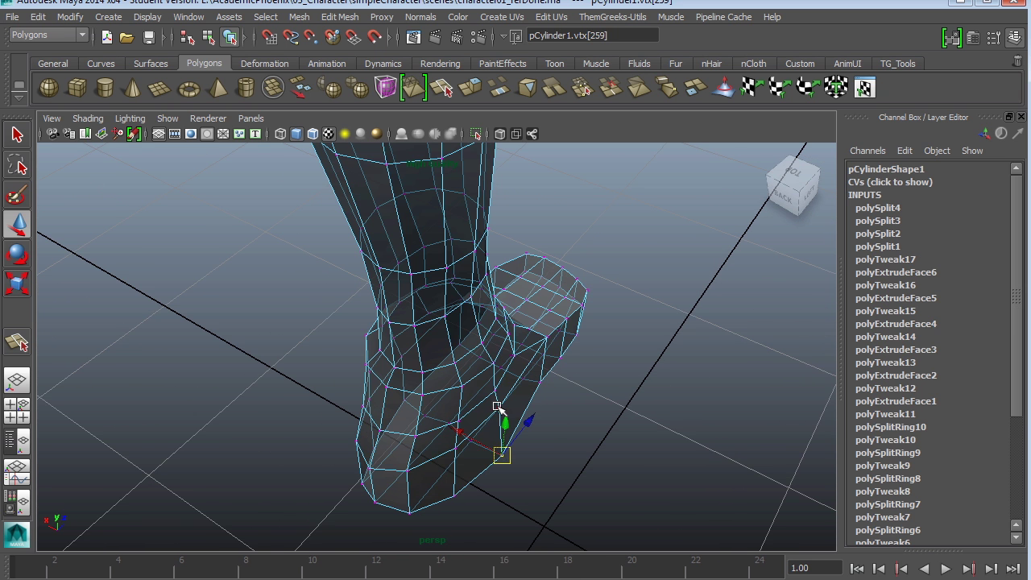
{"action": "left_click_drag", "start_coordinate": [505, 412], "coordinate": [451, 464], "text": "alt"}
{"action": "left_click_drag", "start_coordinate": [451, 427], "coordinate": [407, 372], "text": "alt"}
{"action": "left_click_drag", "start_coordinate": [416, 437], "coordinate": [383, 401], "text": "alt"}
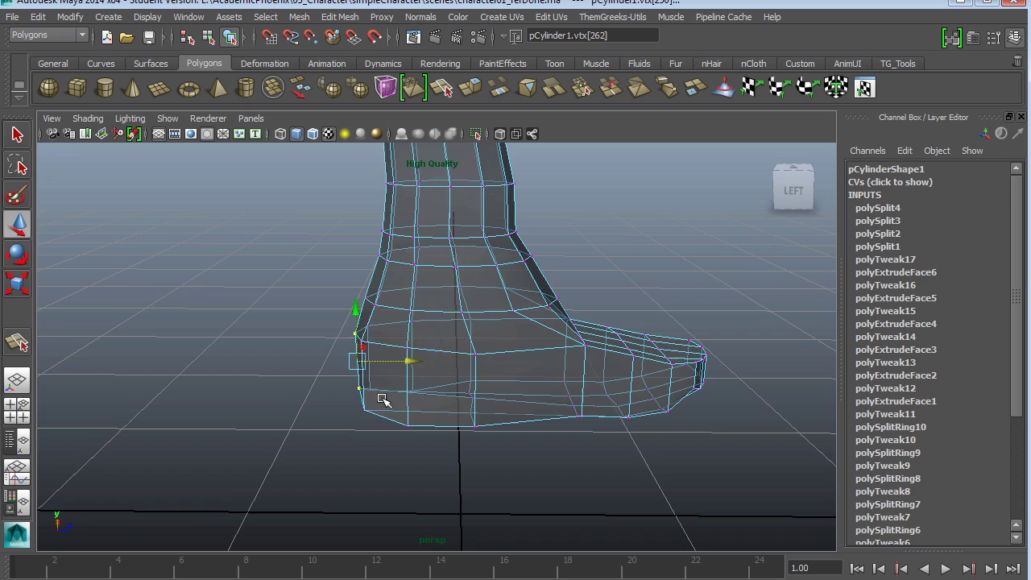
- Shift the side vertices of the toes and midfoot sideways to refine the foot's outline as seen from above
{"action": "left_click_drag", "start_coordinate": [407, 363], "coordinate": [452, 288], "text": "alt"}
{"action": "left_click_drag", "start_coordinate": [487, 301], "coordinate": [398, 392], "text": "alt"}
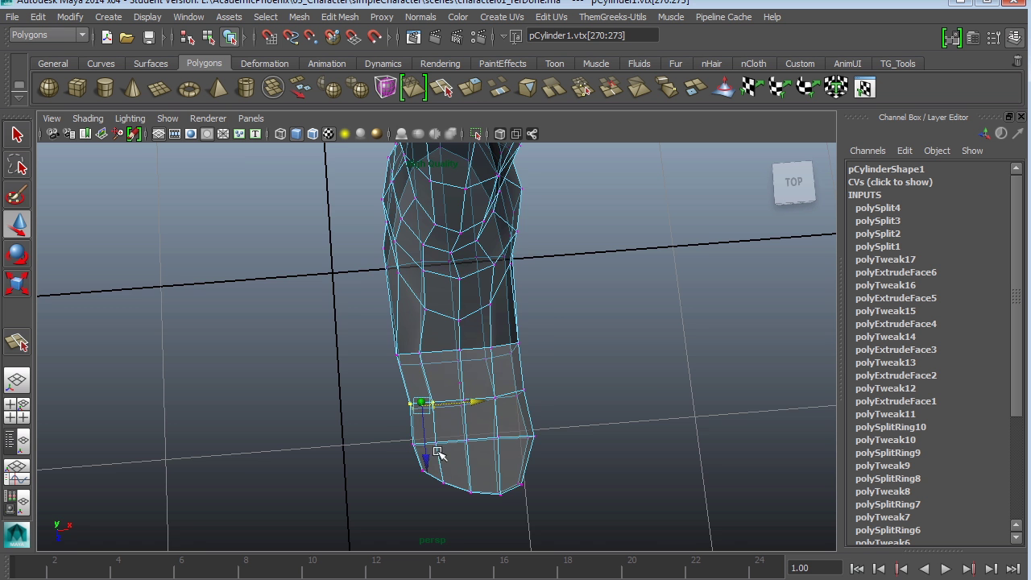
{"action": "mouse_move", "coordinate": [537, 422]}
{"action": "left_mouse_down", "text": "alt"}
{"action": "mouse_move", "coordinate": [475, 379]}
{"action": "mouse_move", "coordinate": [544, 409]}
{"action": "left_mouse_up", "text": "alt"}
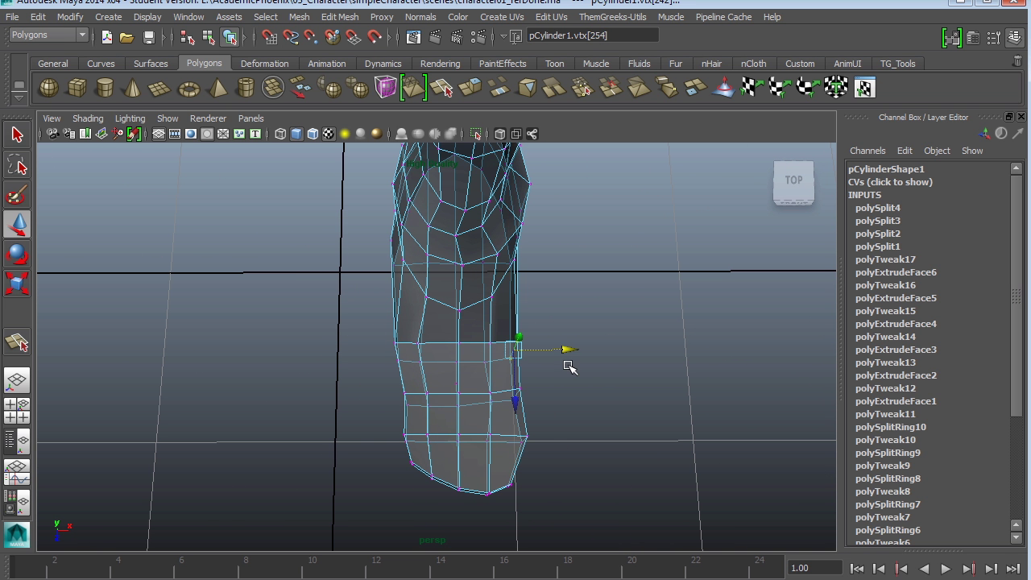
{"action": "left_click_drag", "start_coordinate": [556, 351], "coordinate": [547, 383], "text": "alt"}
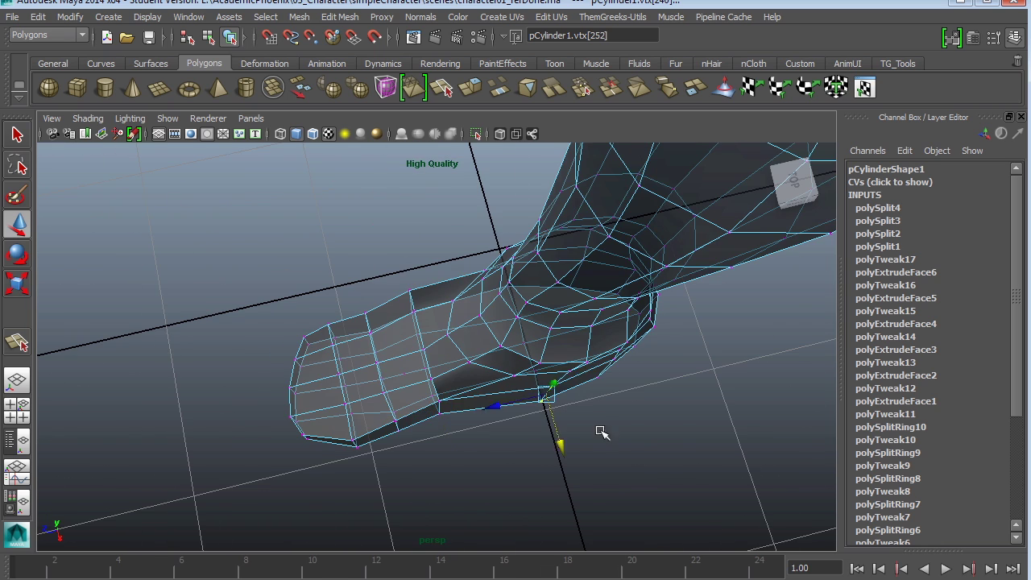
{"action": "left_click_drag", "start_coordinate": [600, 432], "coordinate": [552, 389], "text": "alt"}
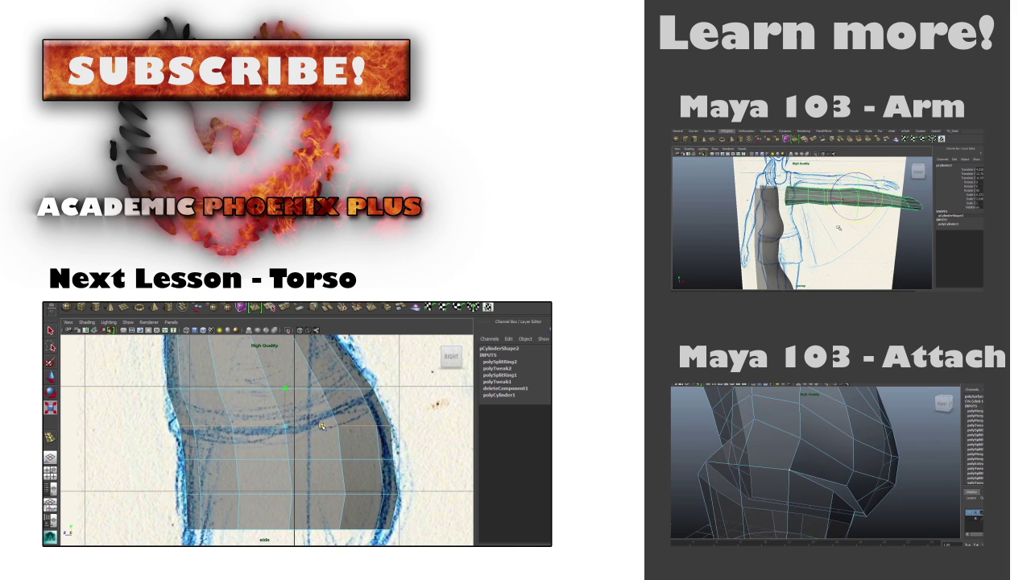